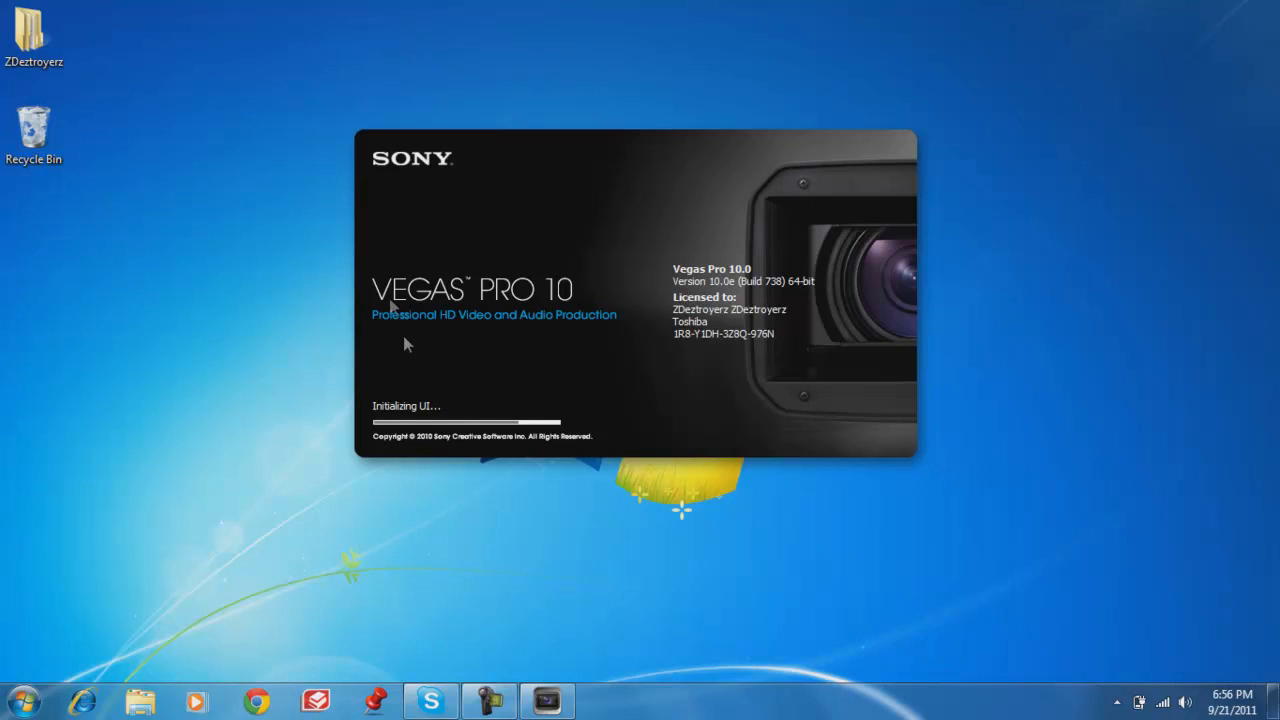
pyautogui.moveTo(395, 213); pyautogui.dragTo(423, 276)
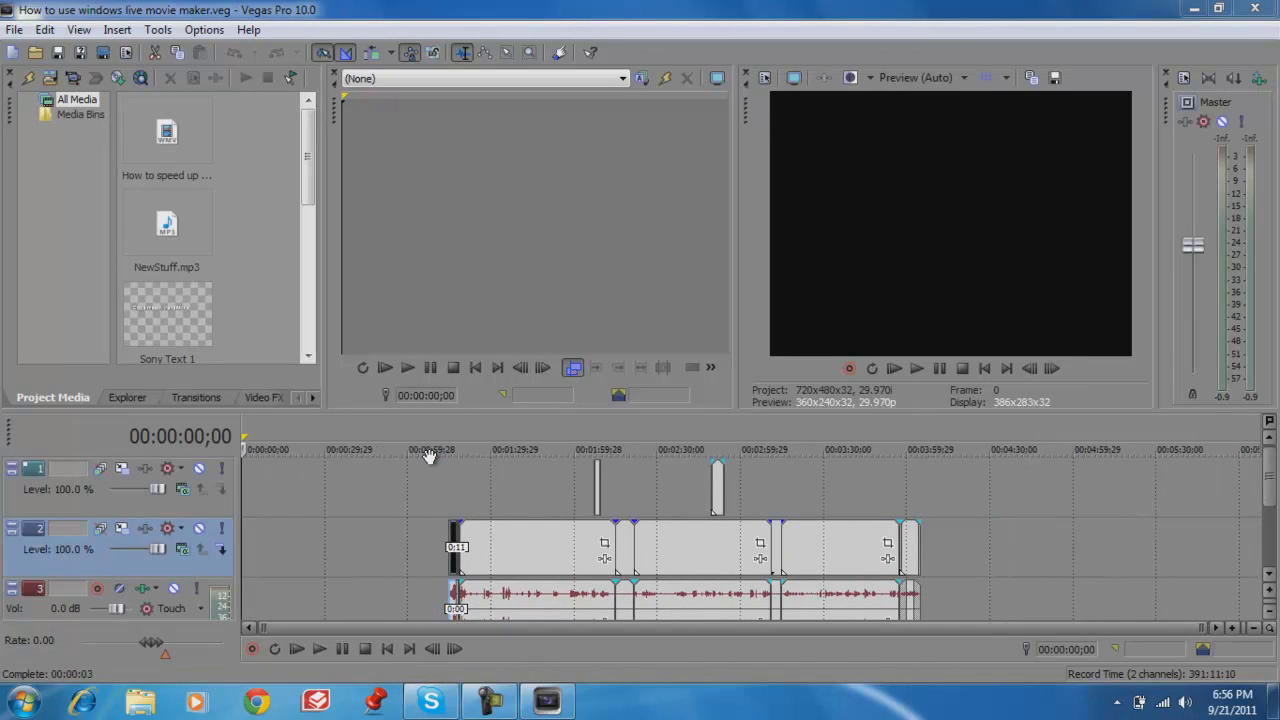
# - Scrub to several points across the clips on the timeline to preview the project's footage
pyautogui.click(528, 519)
pyautogui.moveTo(530, 515); pyautogui.dragTo(488, 506)
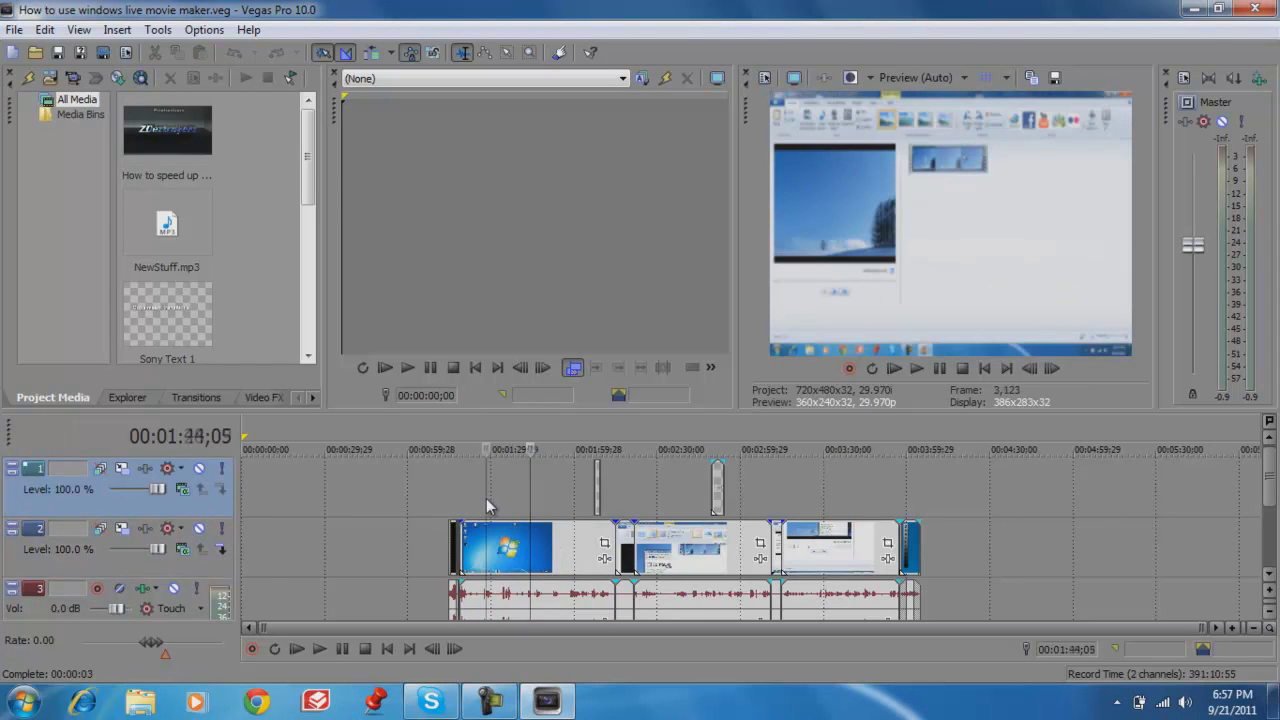
pyautogui.click(537, 500)
pyautogui.moveTo(632, 494); pyautogui.dragTo(645, 487)
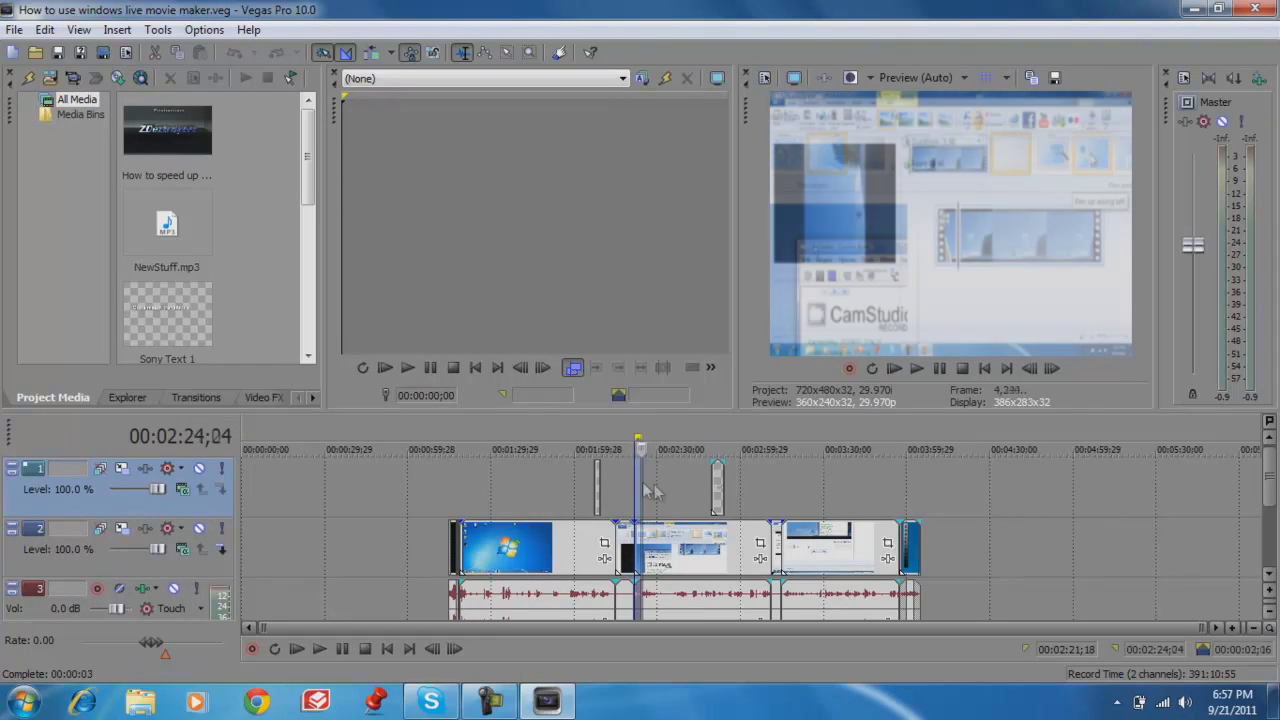
pyautogui.click(794, 465)
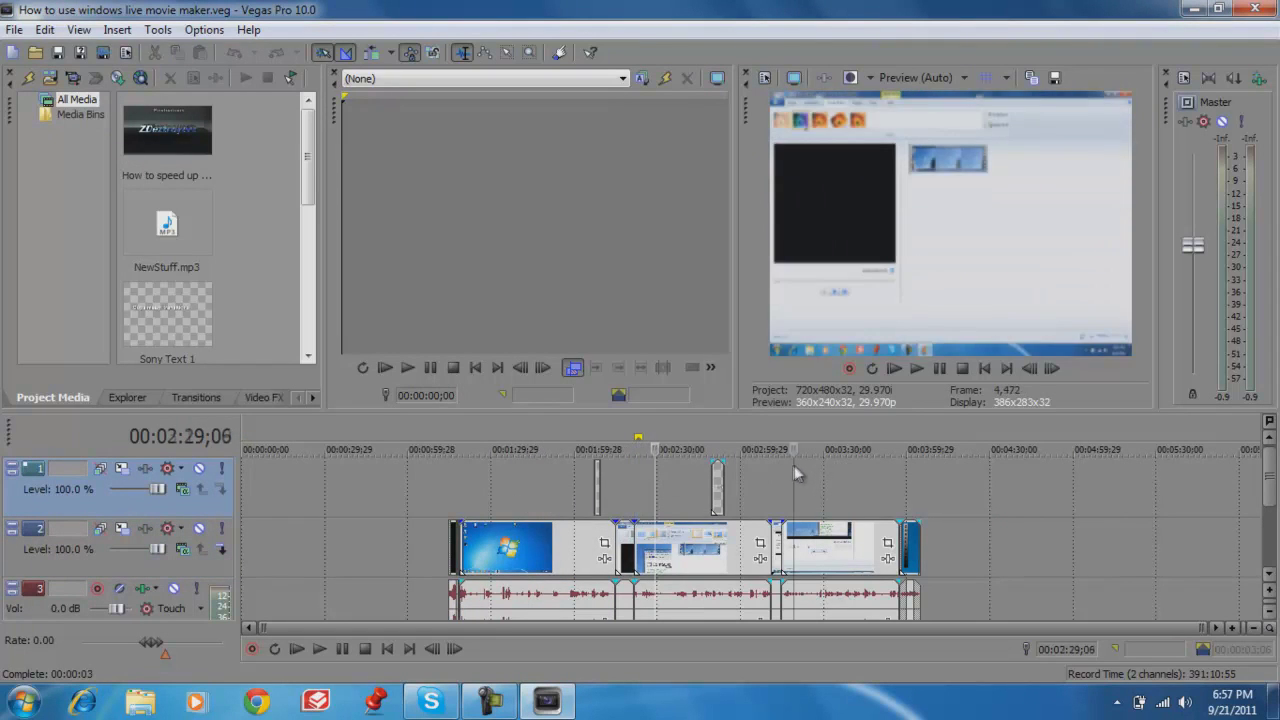
pyautogui.click(846, 480)
pyautogui.click(676, 494)
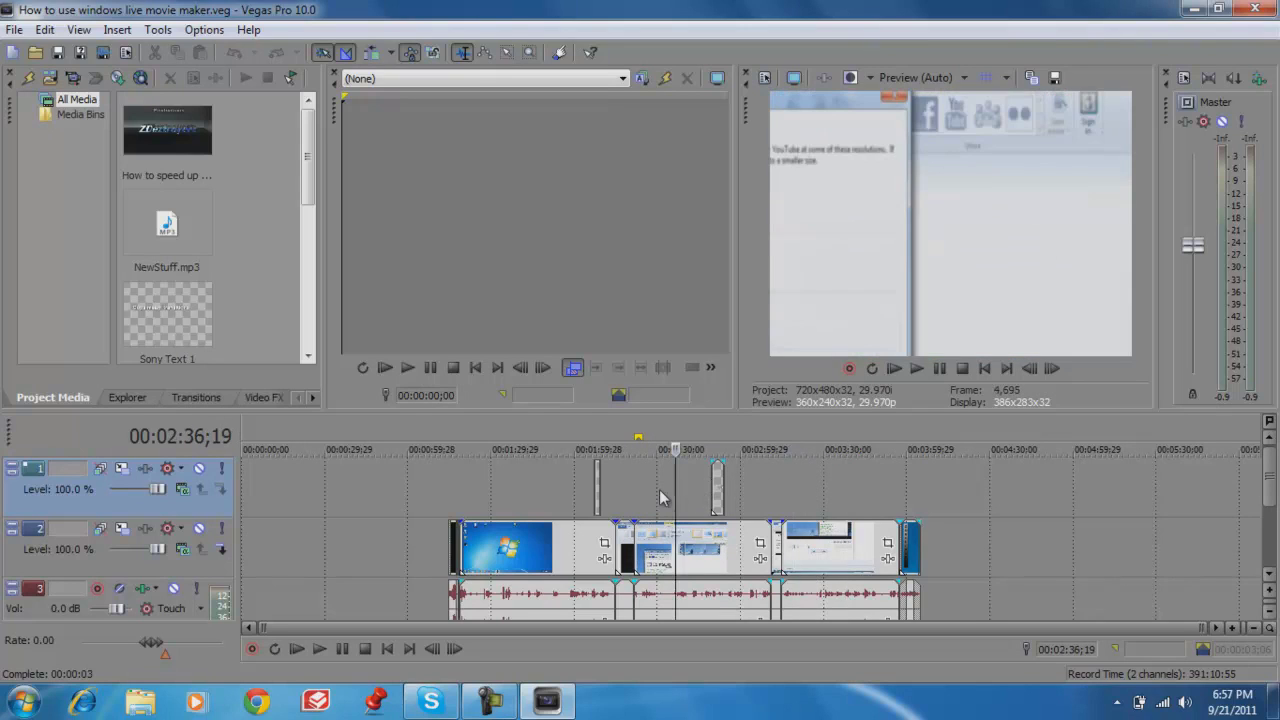
pyautogui.click(526, 500)
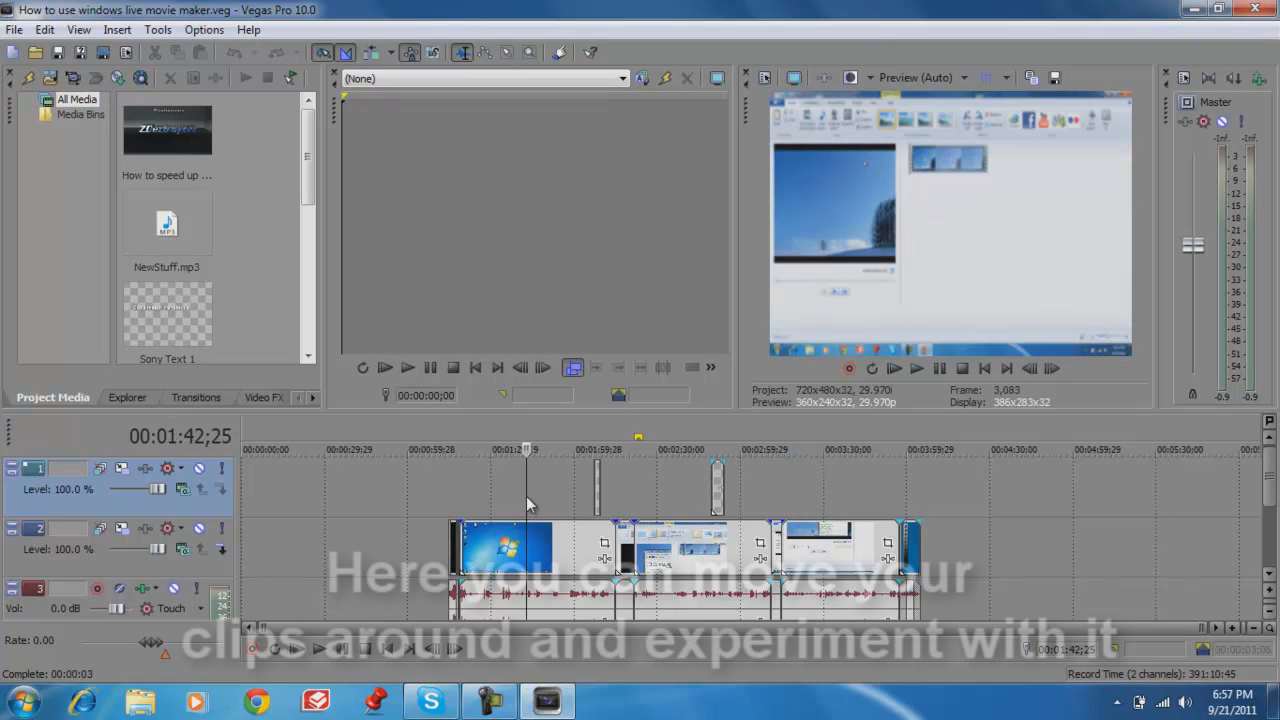
pyautogui.click(476, 505)
pyautogui.click(516, 500)
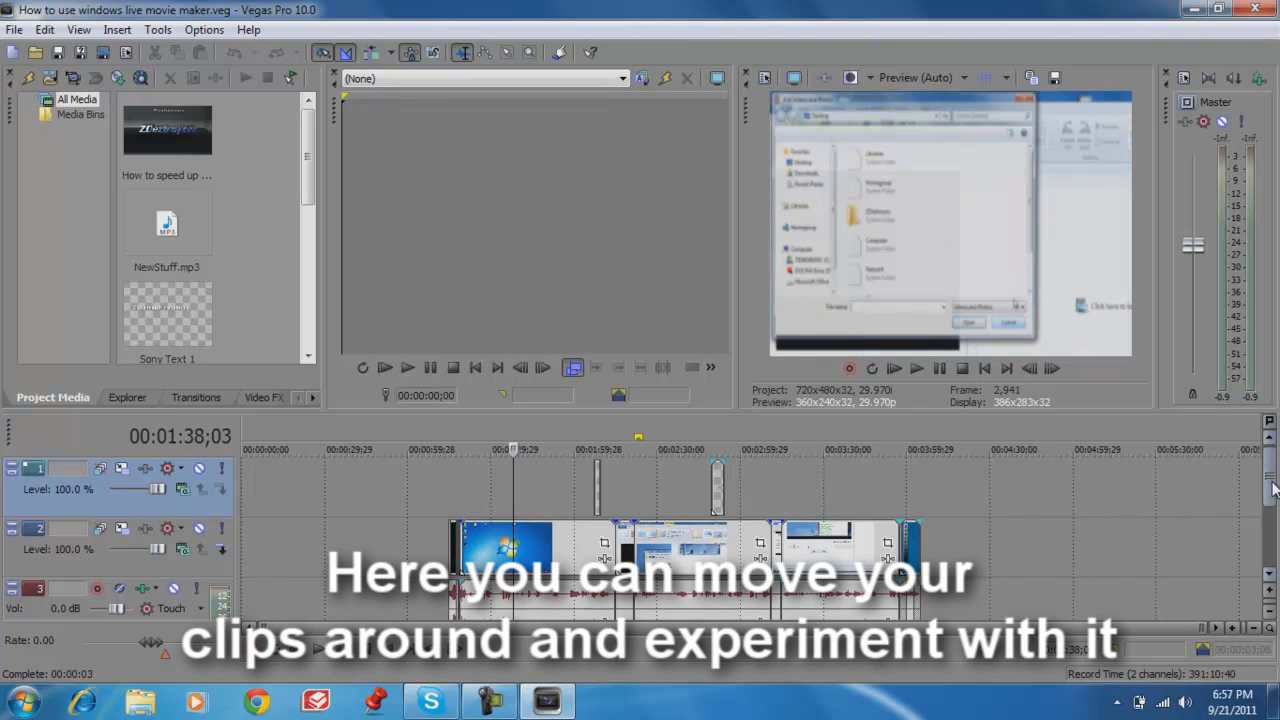
# - Rearrange track 2 by moving the Windows desktop clip to about 0:10 and the short black clip 31:13 further along
pyautogui.moveTo(580, 553); pyautogui.dragTo(541, 578)
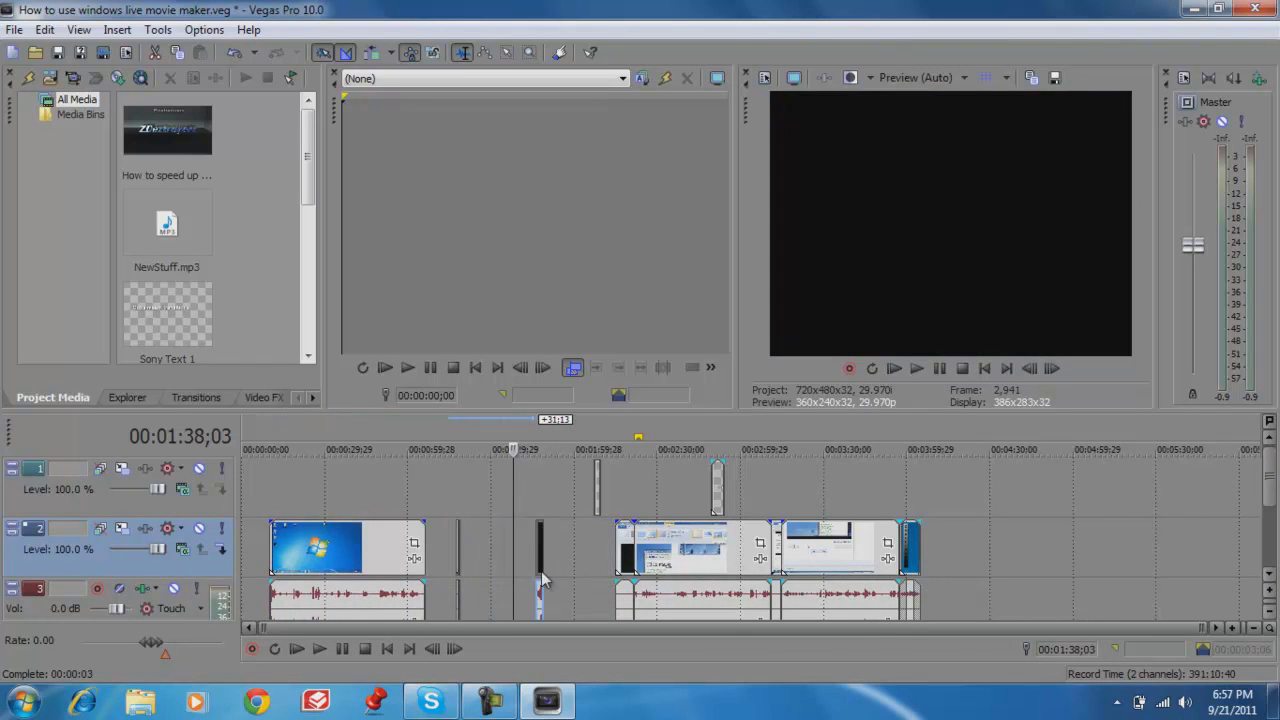
# - Animate a Pan/Crop zoom-out on the desktop clip, from a 684.3 × 384.9 frame at the start to 1,281.4 × 720.8 at 00:00:30;02
pyautogui.click(414, 543)
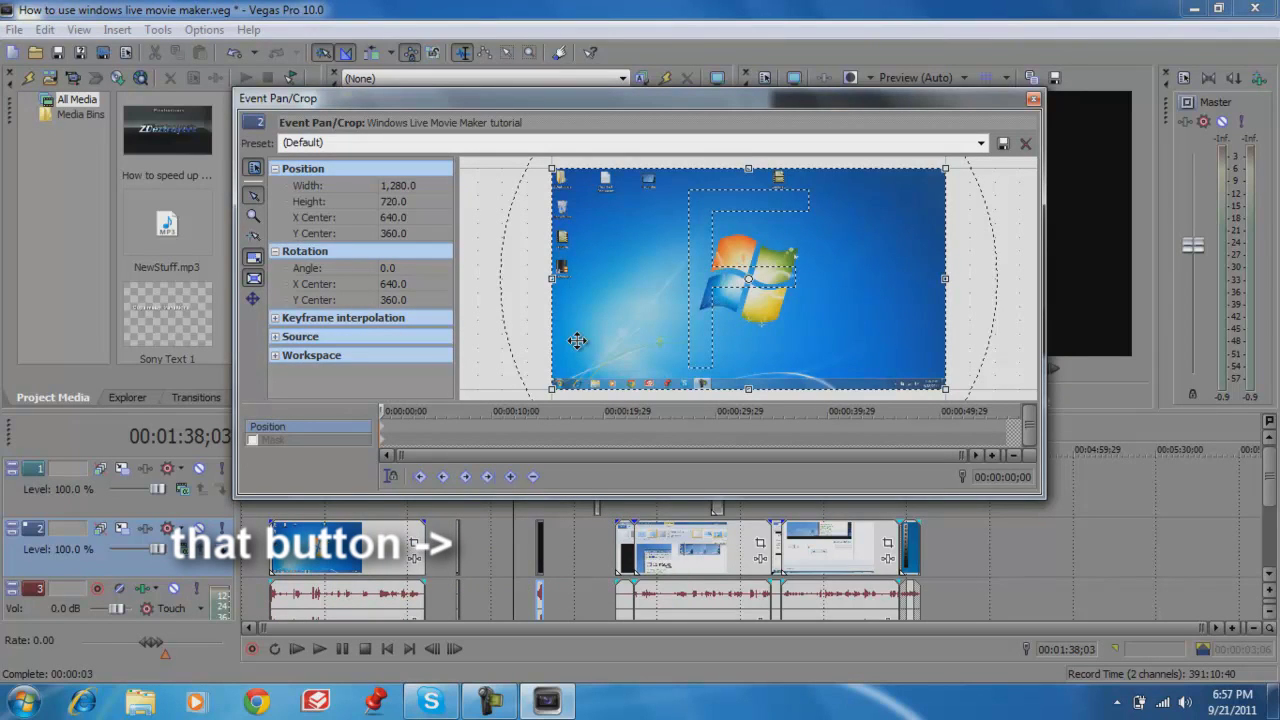
pyautogui.moveTo(945, 389); pyautogui.dragTo(967, 344)
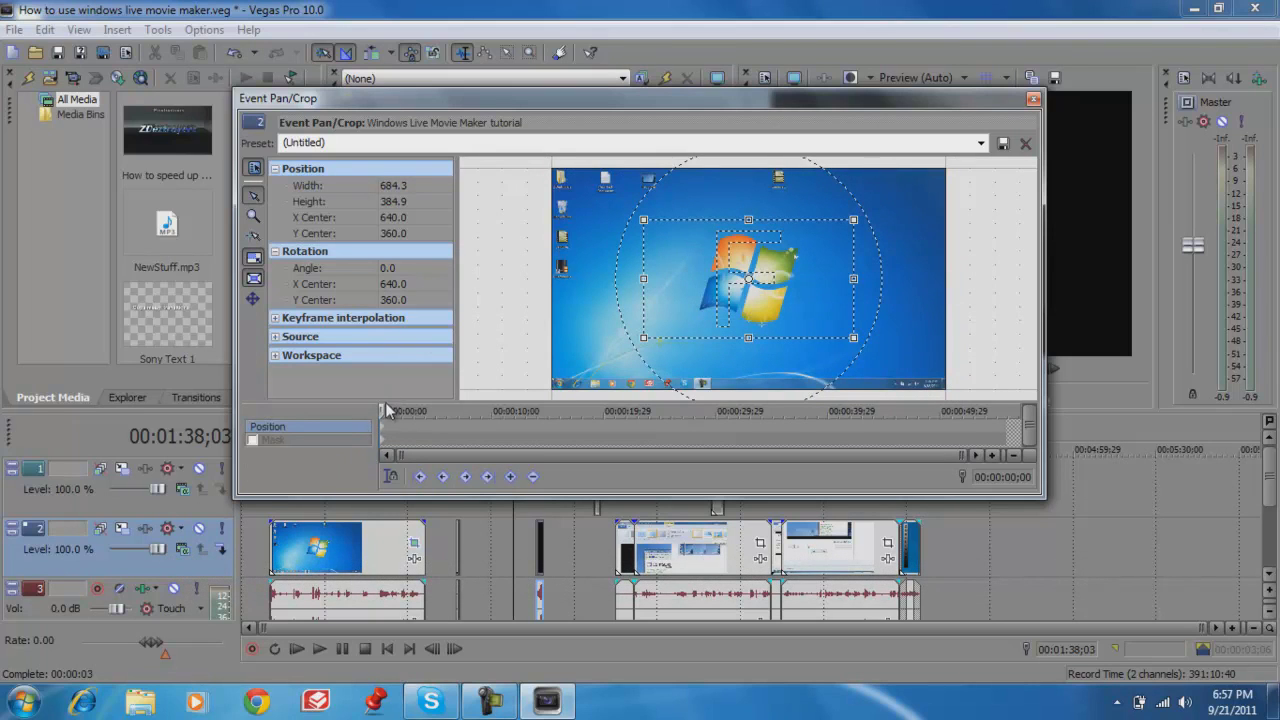
pyautogui.moveTo(388, 410); pyautogui.dragTo(716, 418)
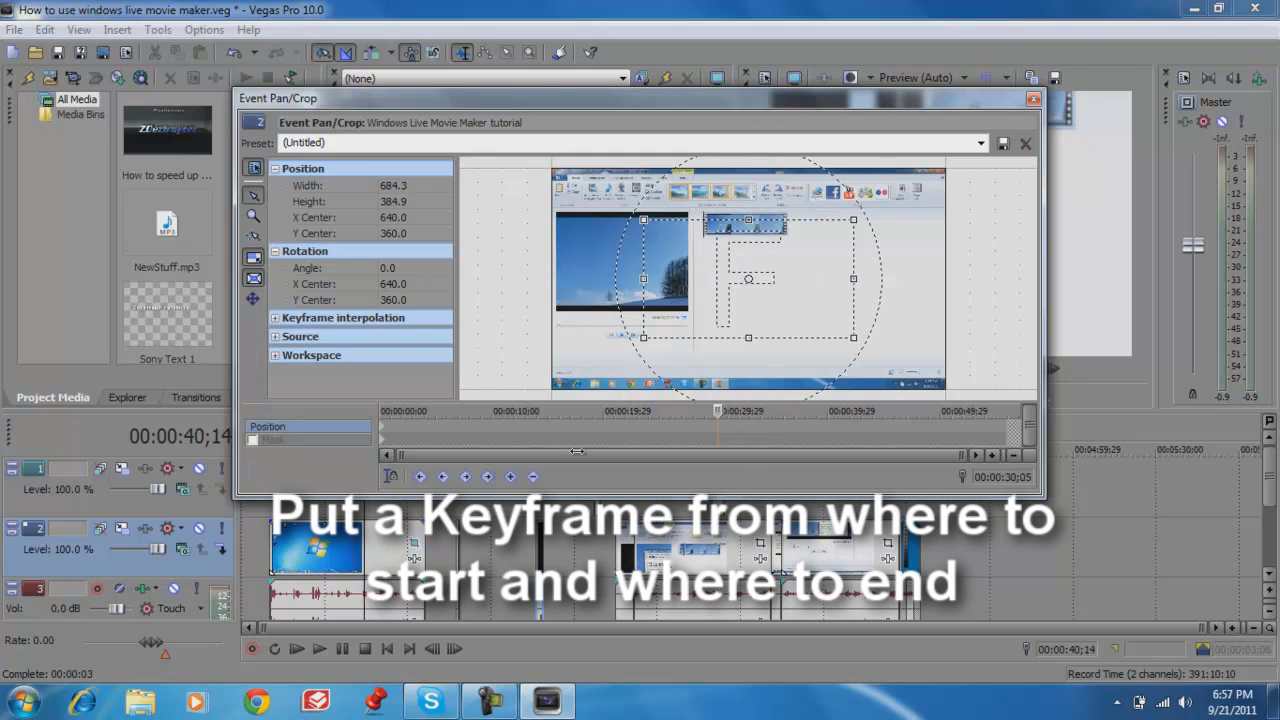
pyautogui.moveTo(857, 340); pyautogui.dragTo(948, 391)
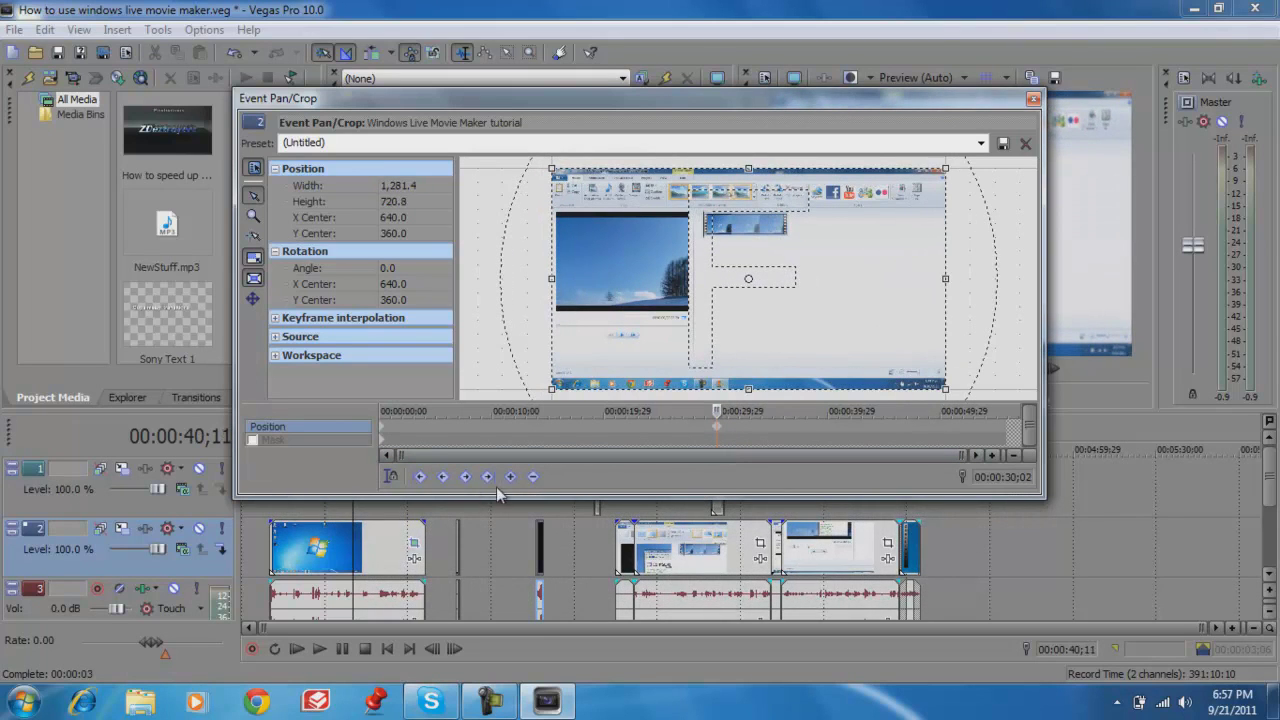
pyautogui.click(1033, 100)
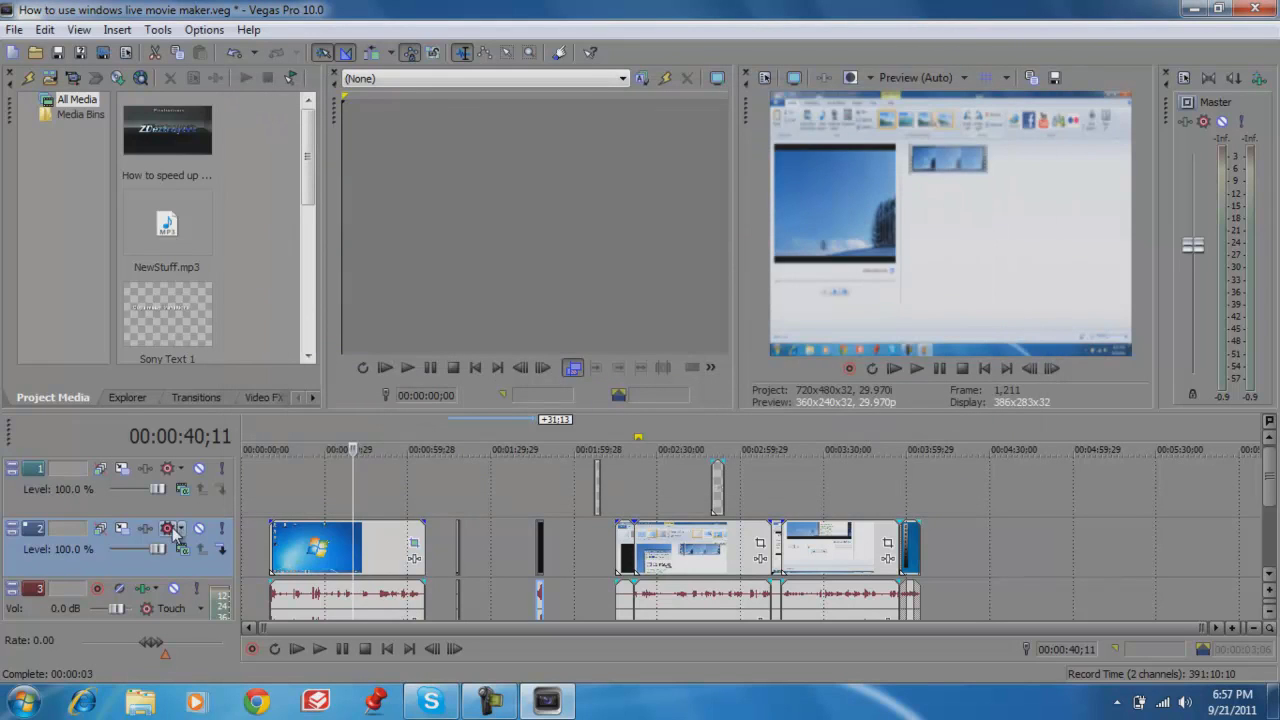
# - Play the zoomed desktop clip from 00:00:13;26 to check the zoom animation
pyautogui.click(280, 505)
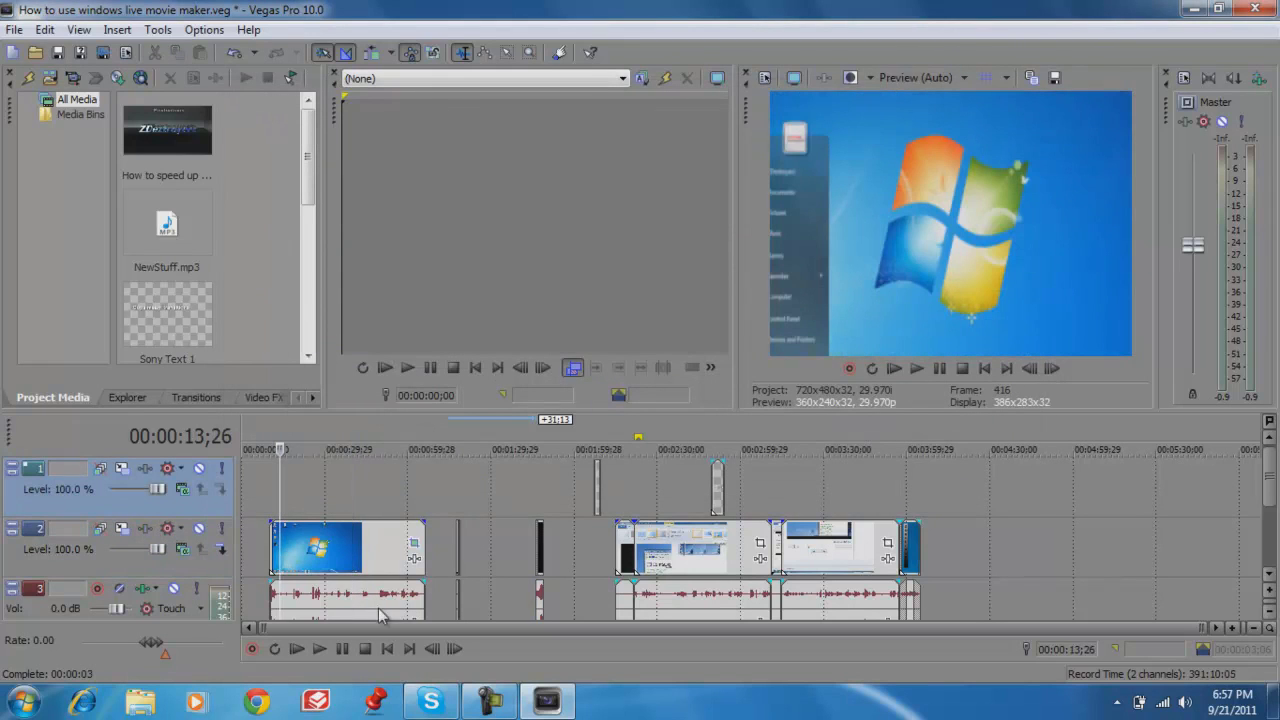
pyautogui.click(319, 648)
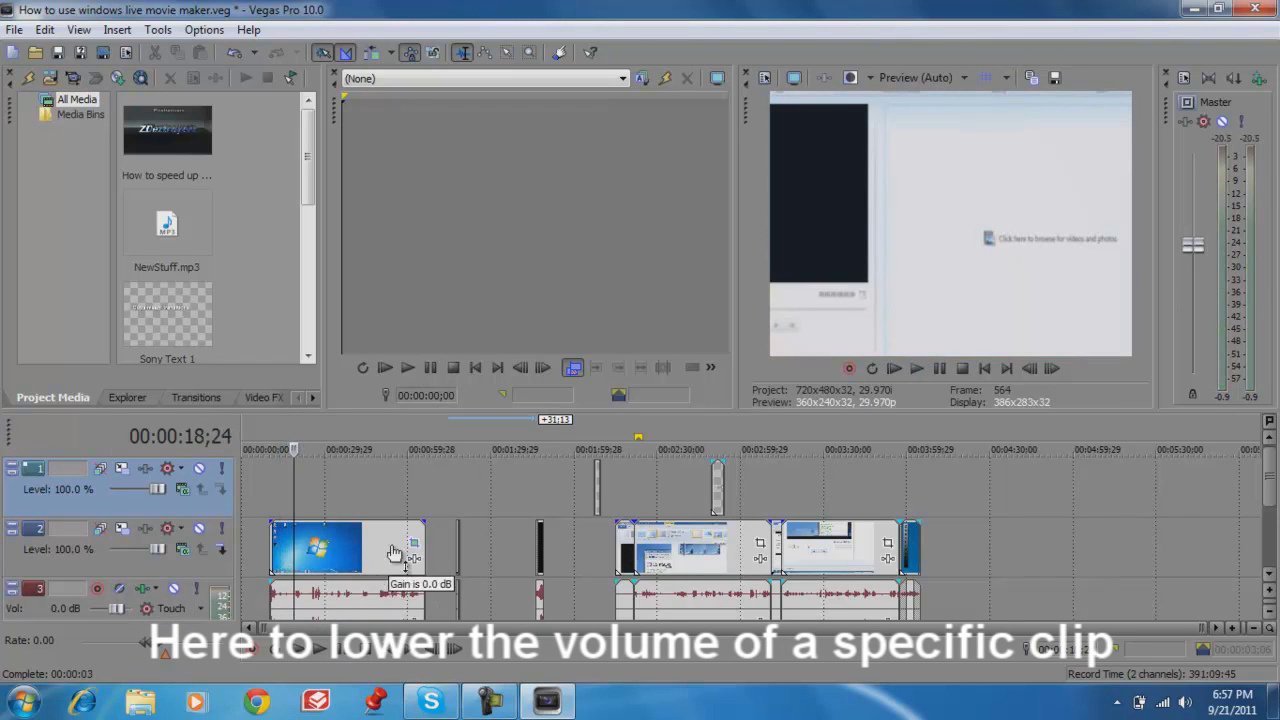
# - Set the master volume to 0.6 dB and adjust the audio gain of the first desktop clip
pyautogui.moveTo(406, 555)
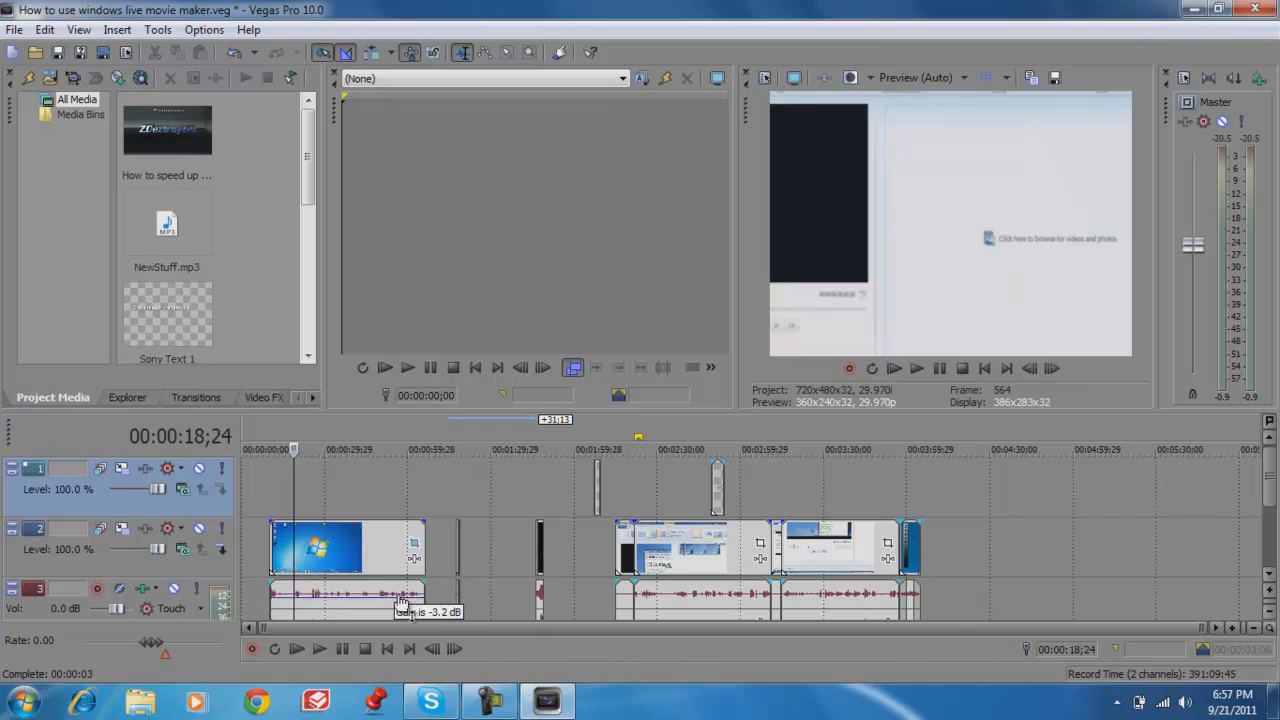
pyautogui.moveTo(1193, 245); pyautogui.dragTo(1242, 228)
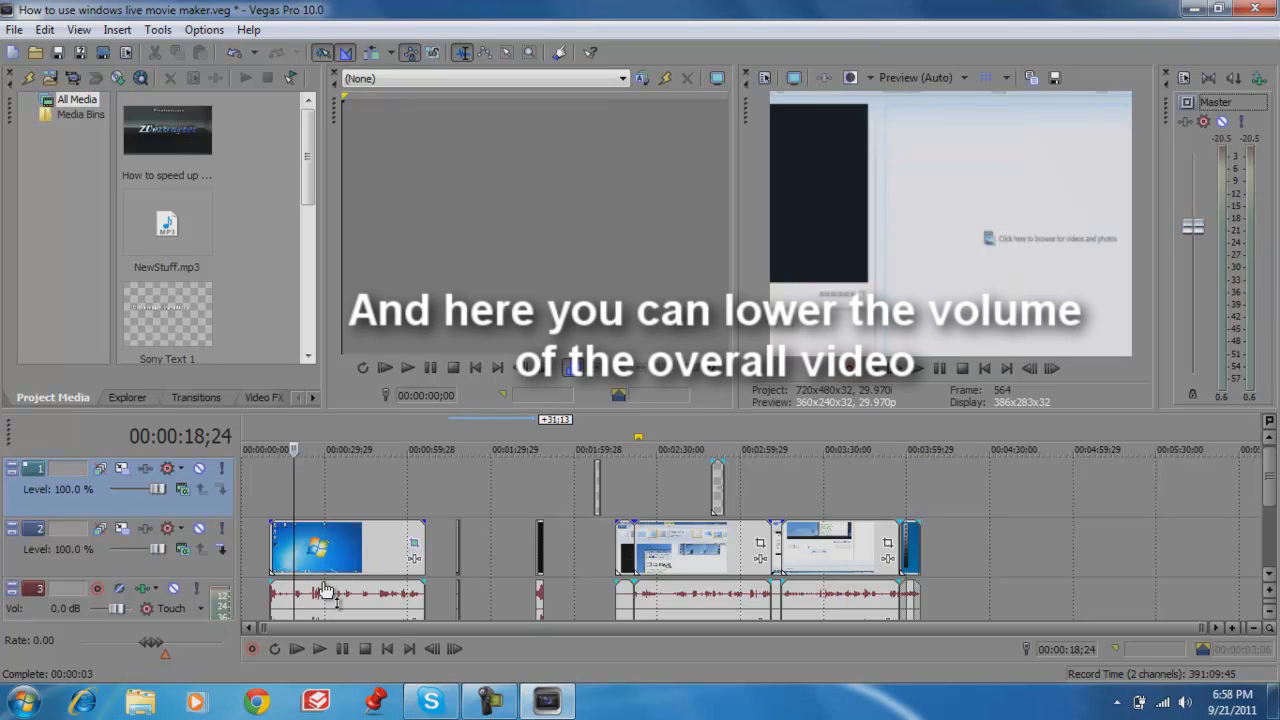
pyautogui.moveTo(325, 591)
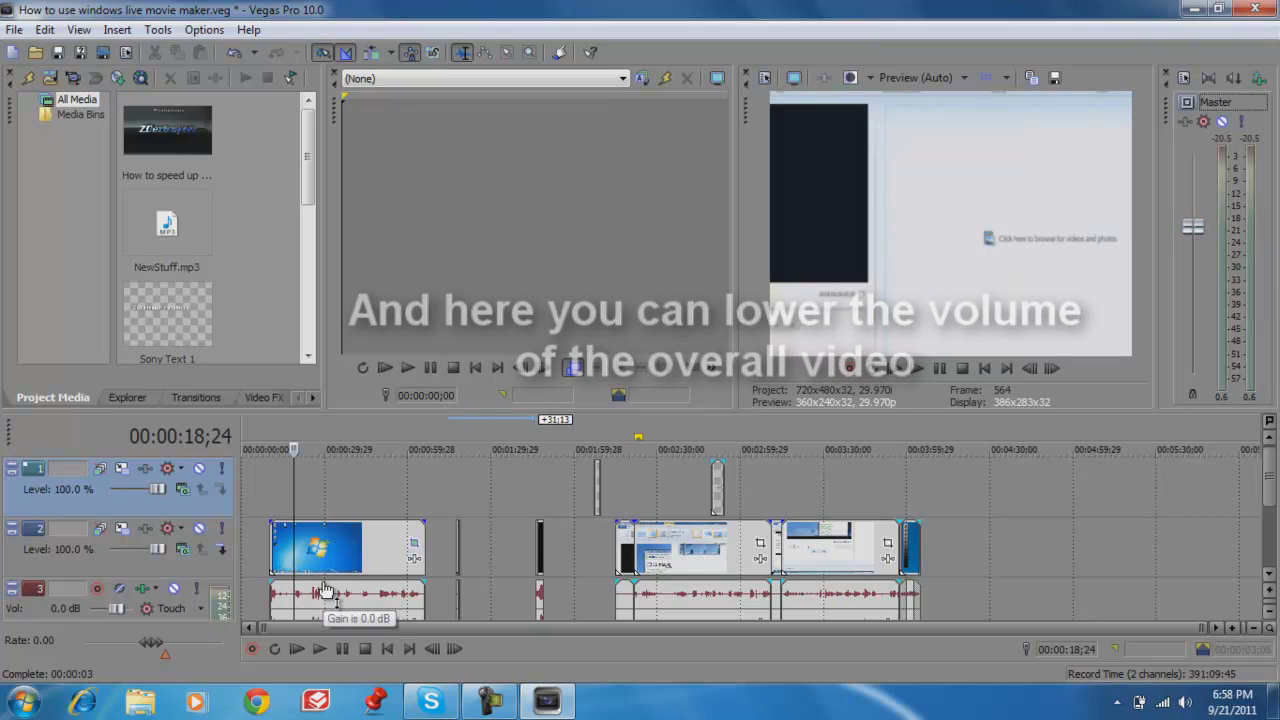
pyautogui.moveTo(325, 591); pyautogui.dragTo(420, 586)
# - Lower the desktop clip's opacity and move the following track 2 clip above it onto track 1, starting at about 0:21
pyautogui.click(320, 518)
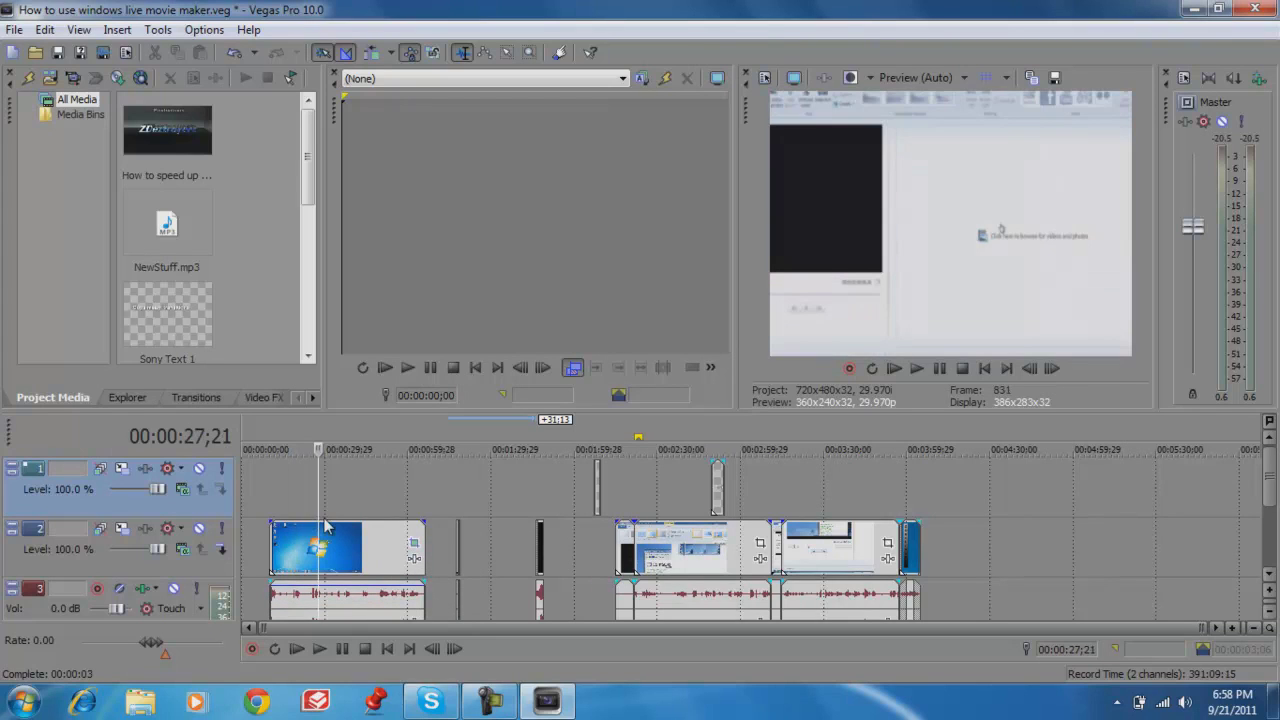
pyautogui.moveTo(337, 530); pyautogui.dragTo(397, 540)
pyautogui.moveTo(665, 543)
pyautogui.mouseDown()
pyautogui.moveTo(535, 543)
pyautogui.moveTo(350, 480)
pyautogui.moveTo(372, 474)
pyautogui.moveTo(369, 499)
pyautogui.mouseUp()
pyautogui.click(357, 488)
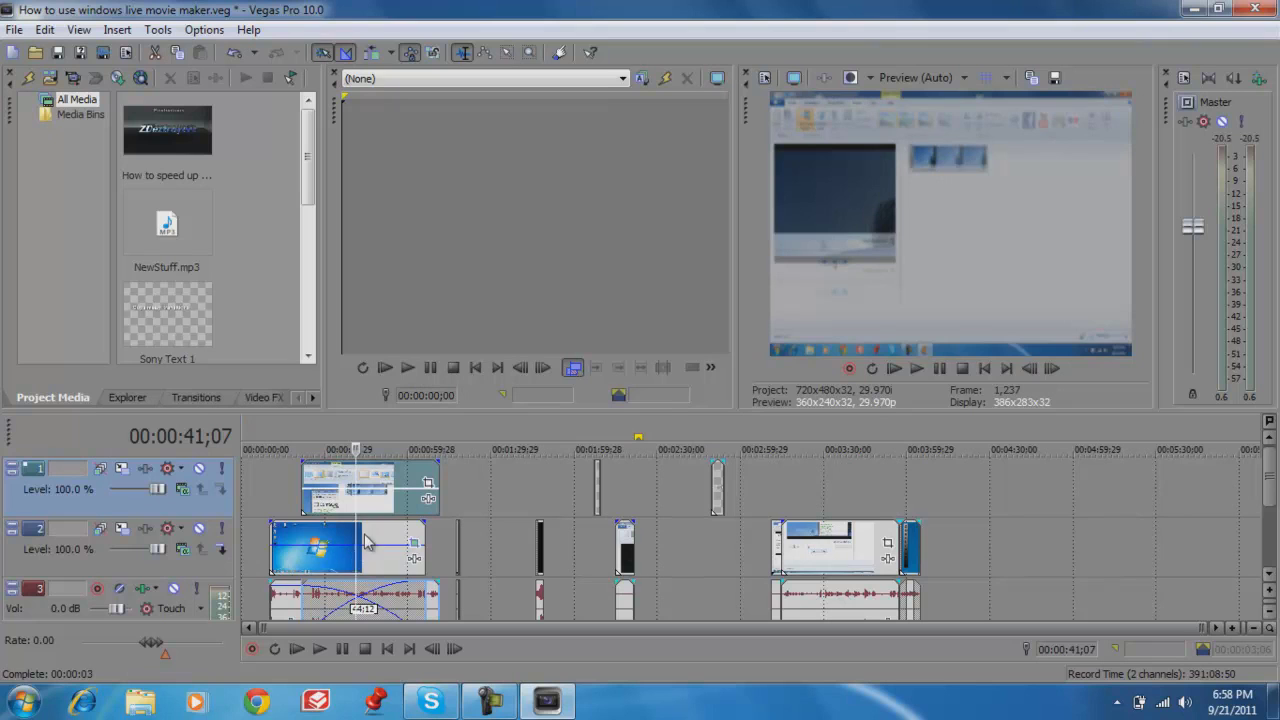
# - Move the desktop clip onto track 1 behind the other clip, overlapping them with a 5:07 crossfade, and check the overlap
pyautogui.moveTo(365, 541); pyautogui.dragTo(522, 492)
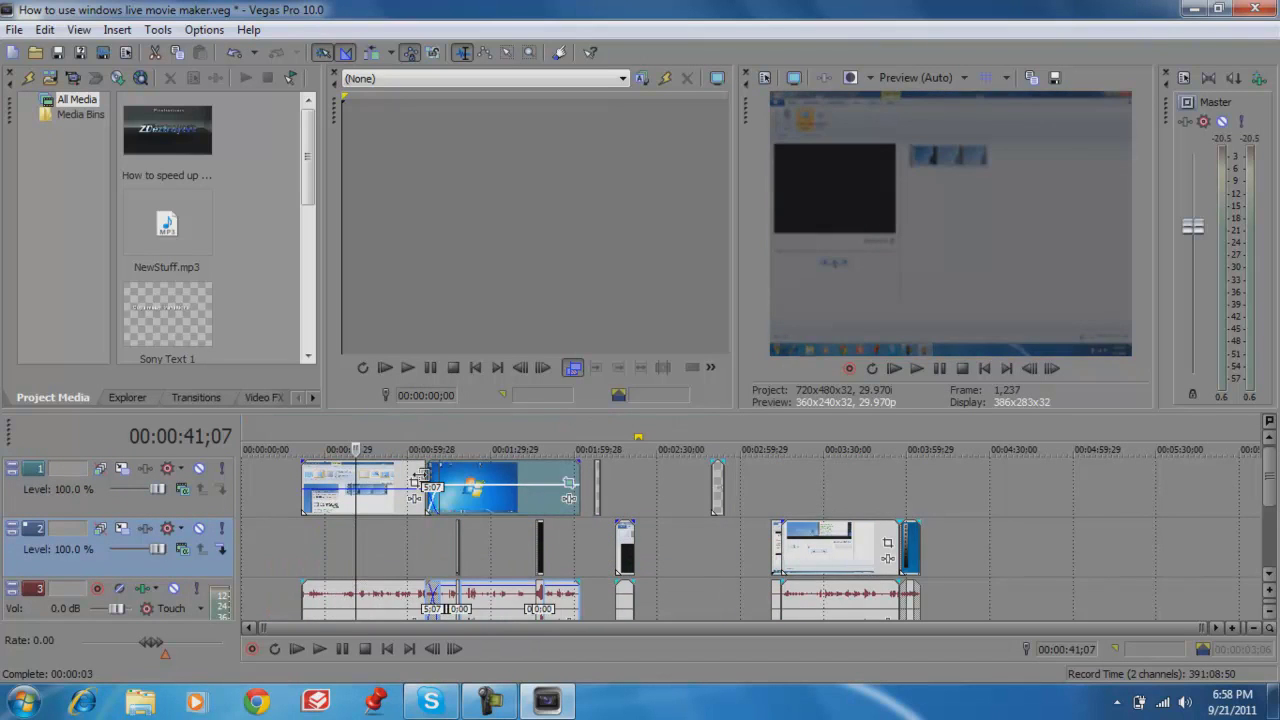
pyautogui.click(424, 478)
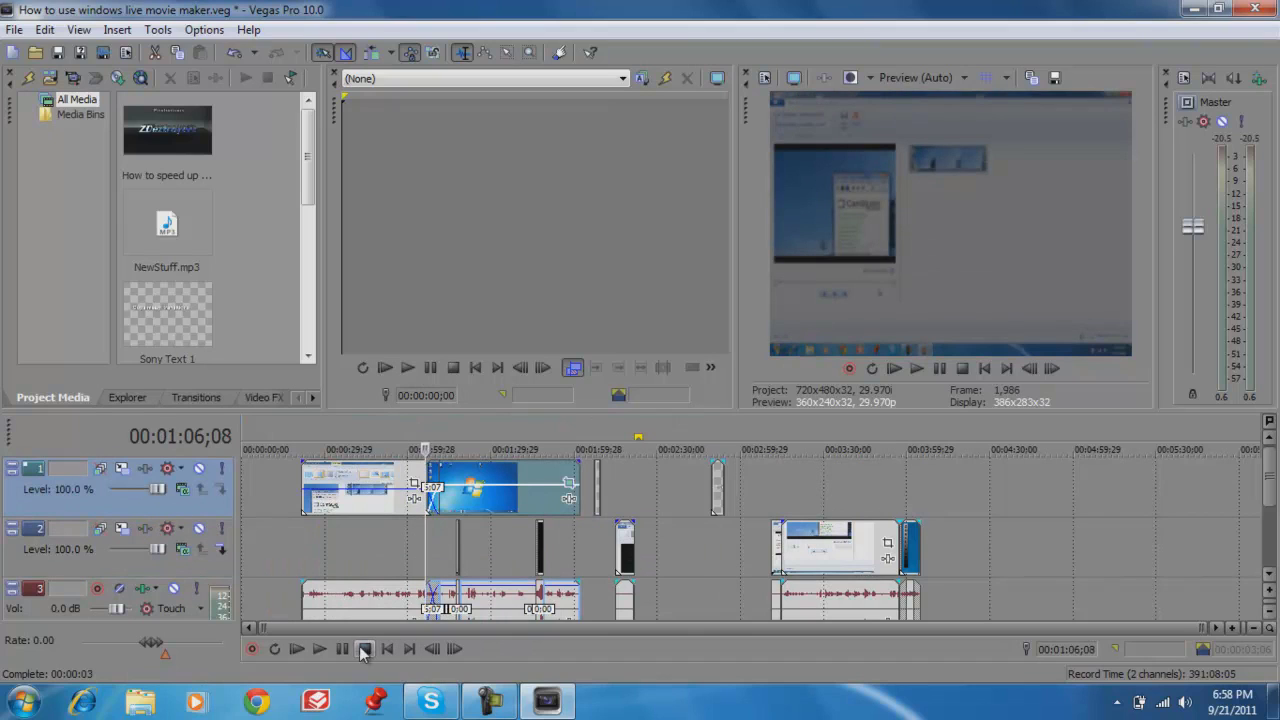
# - Silence the audio of the two crossfaded clips by lowering their gain fully, and play back the result
pyautogui.click(408, 590)
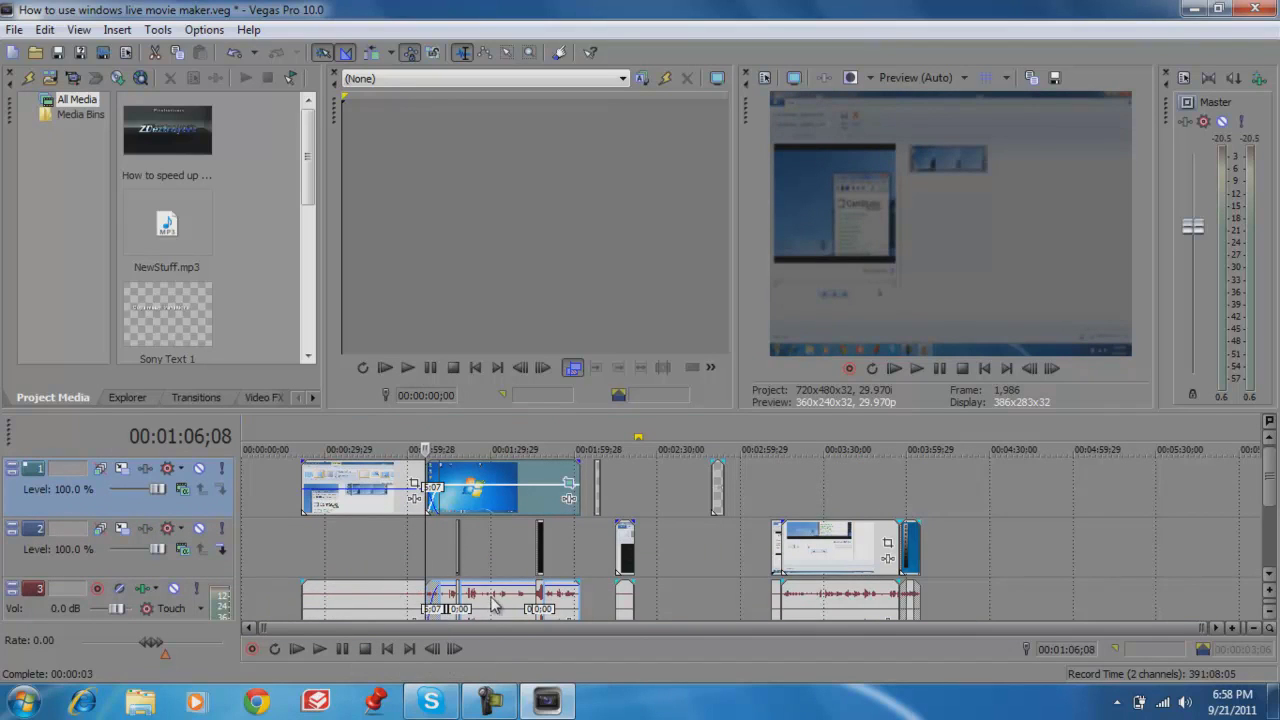
pyautogui.click(343, 649)
pyautogui.click(343, 649)
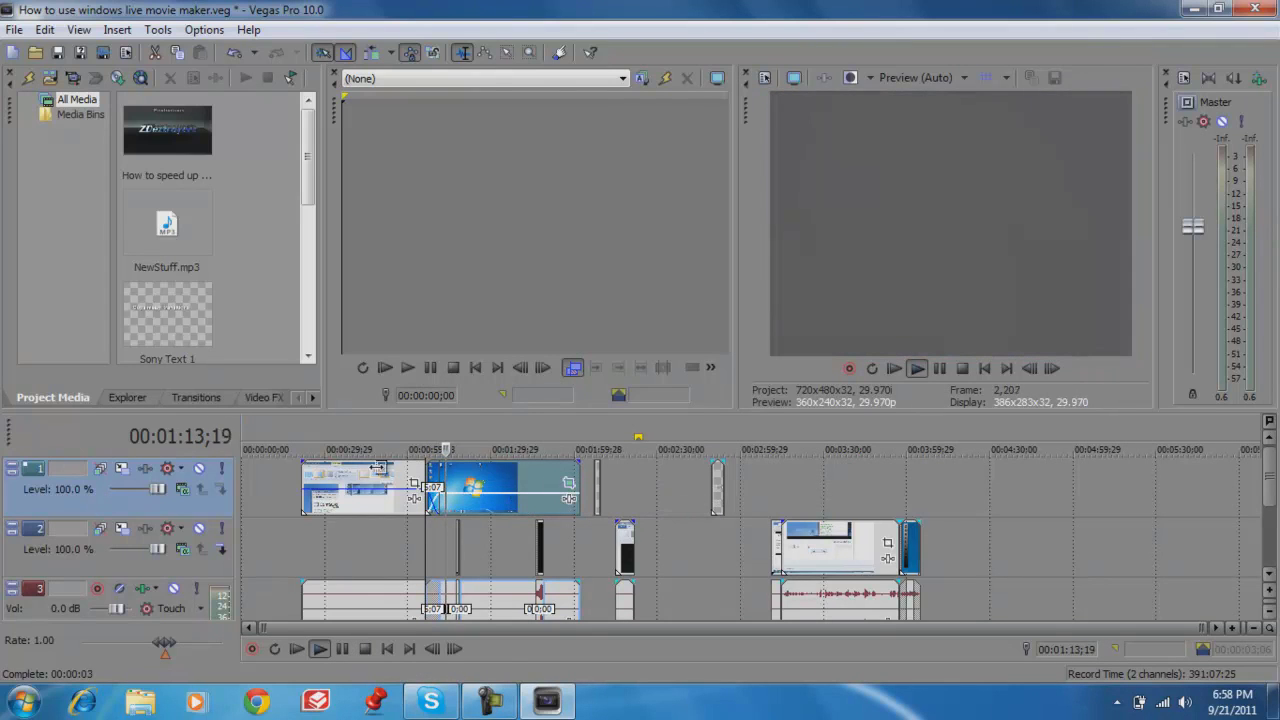
# - Browse the available transition types, show the Clock Wipe presets, and pause playback
pyautogui.click(196, 397)
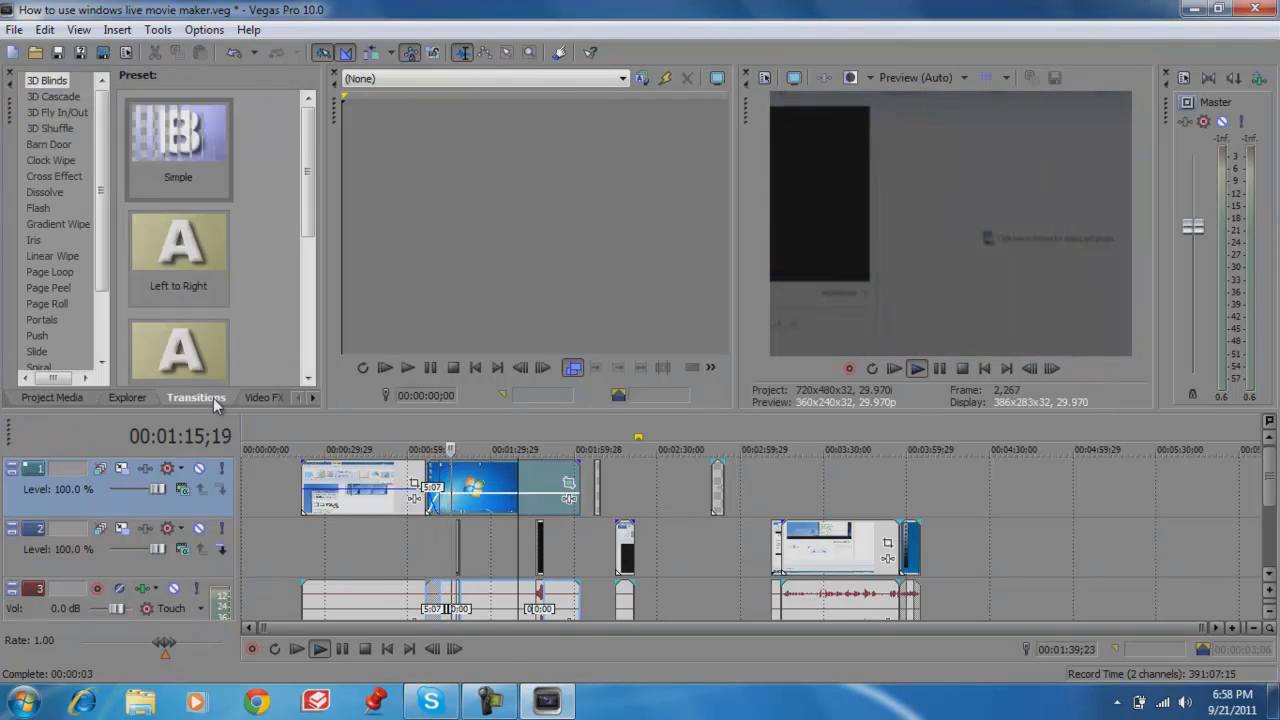
pyautogui.scroll(-2, 285, 192)
pyautogui.scroll(2, 319, 300)
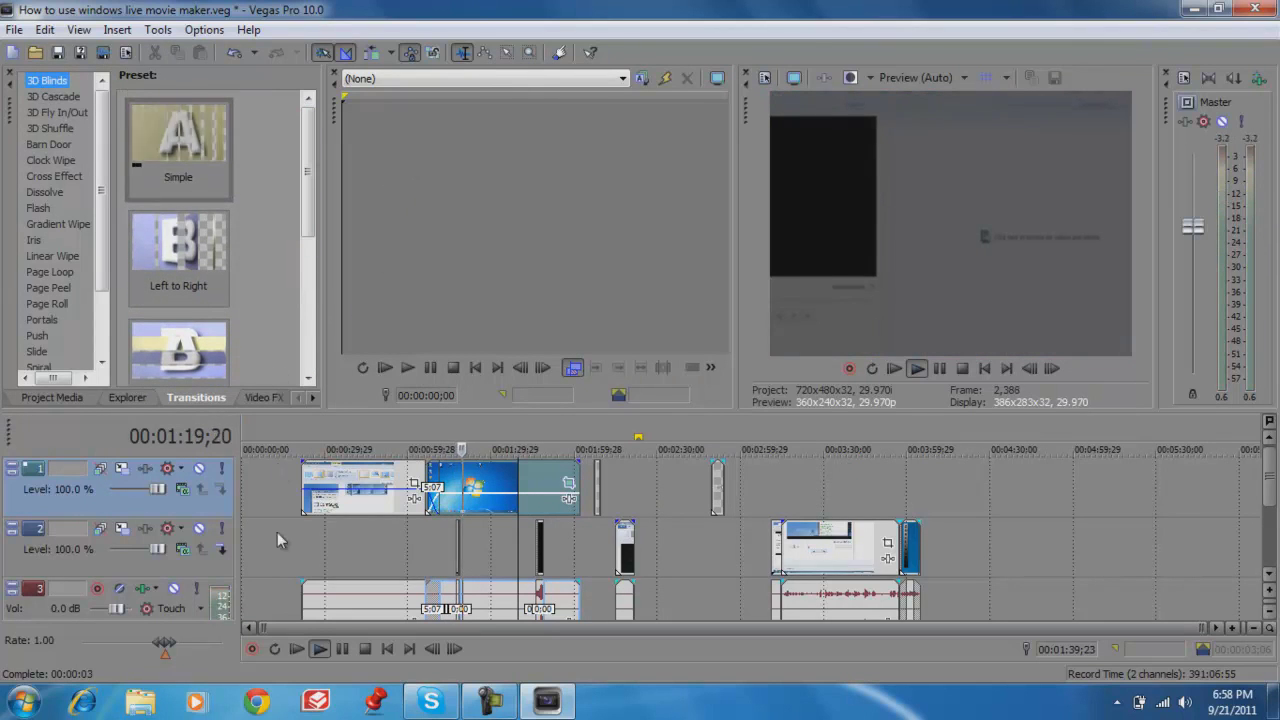
pyautogui.scroll(-2, 60, 220)
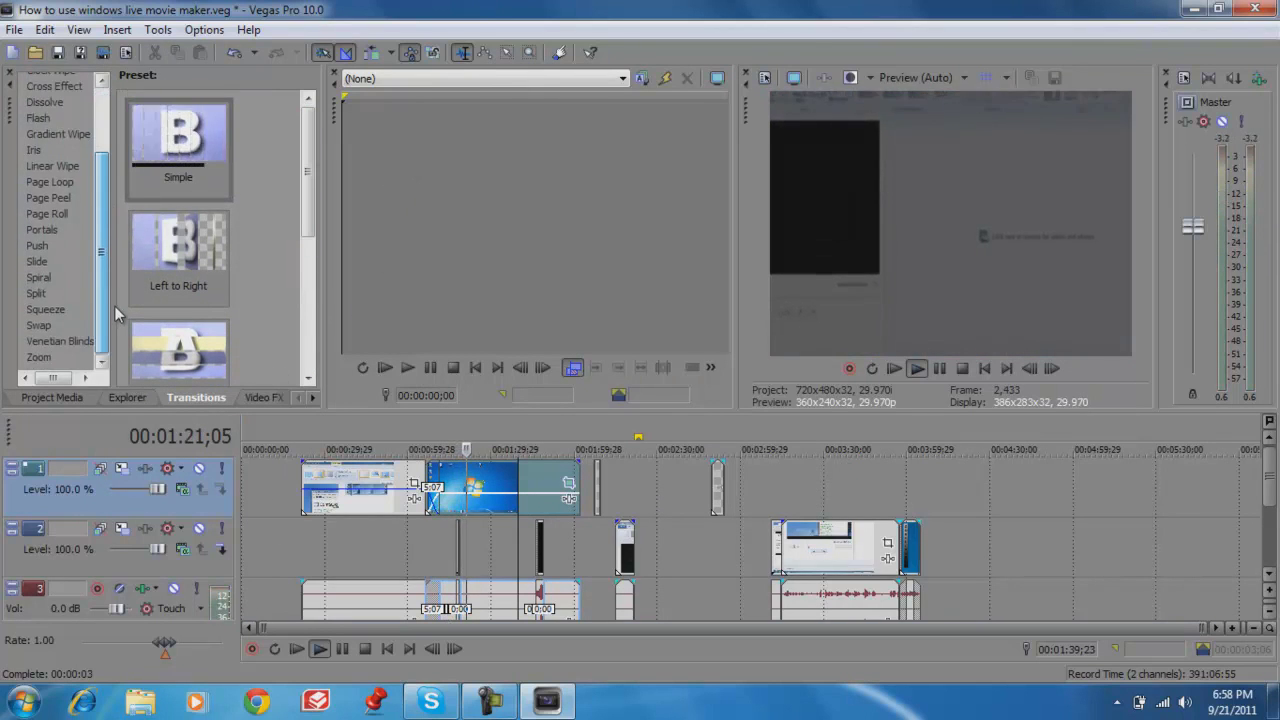
pyautogui.scroll(2, 60, 150)
pyautogui.click(86, 163)
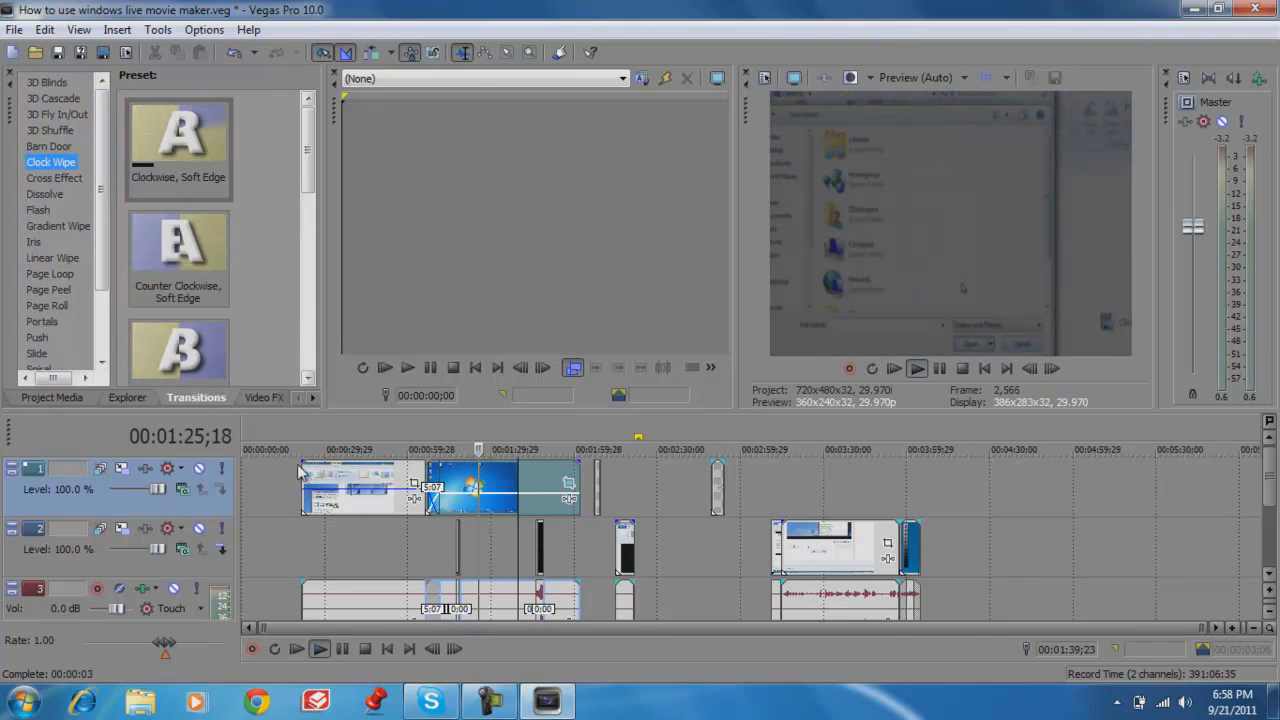
pyautogui.click(342, 648)
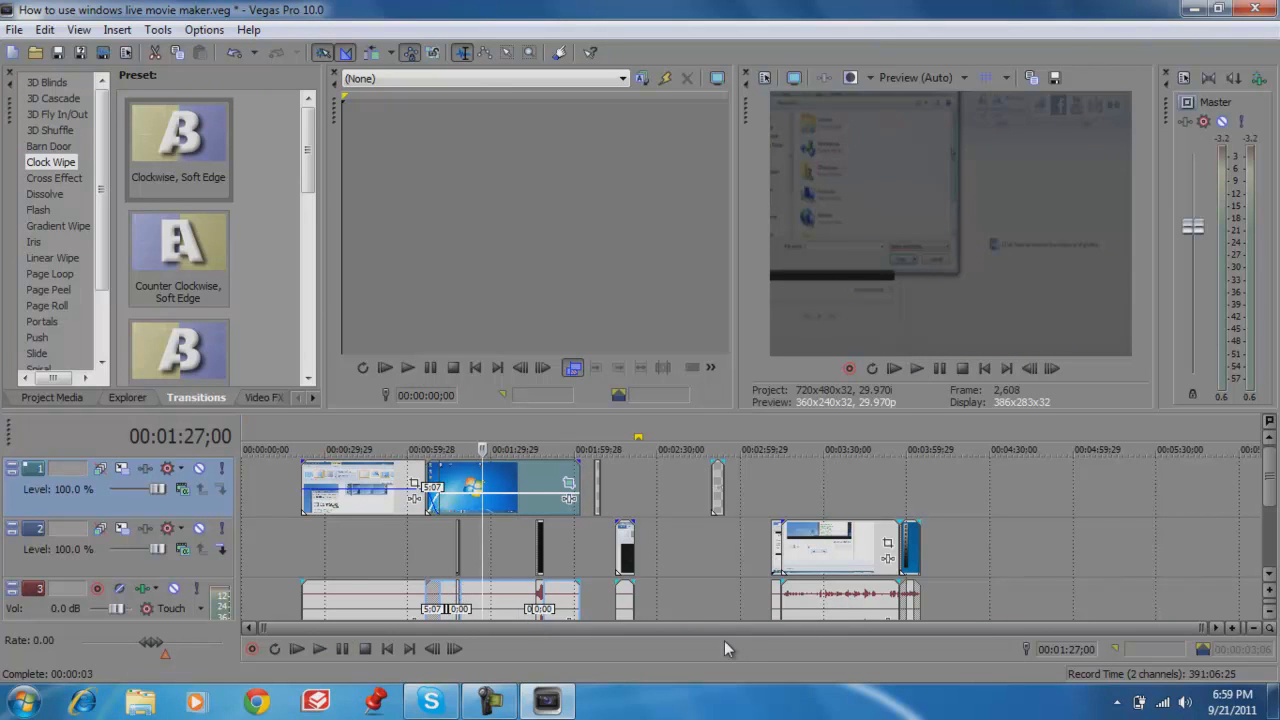
# - Zoom the timeline in and out around the short desktop clip on track 2, placing the playhead at 00:01:18;21
pyautogui.press('Up')
pyautogui.press('Up')
pyautogui.press('Up')
pyautogui.press('Up')
pyautogui.press('Up')
pyautogui.press('Up')
pyautogui.press('Up')
pyautogui.press('Up')
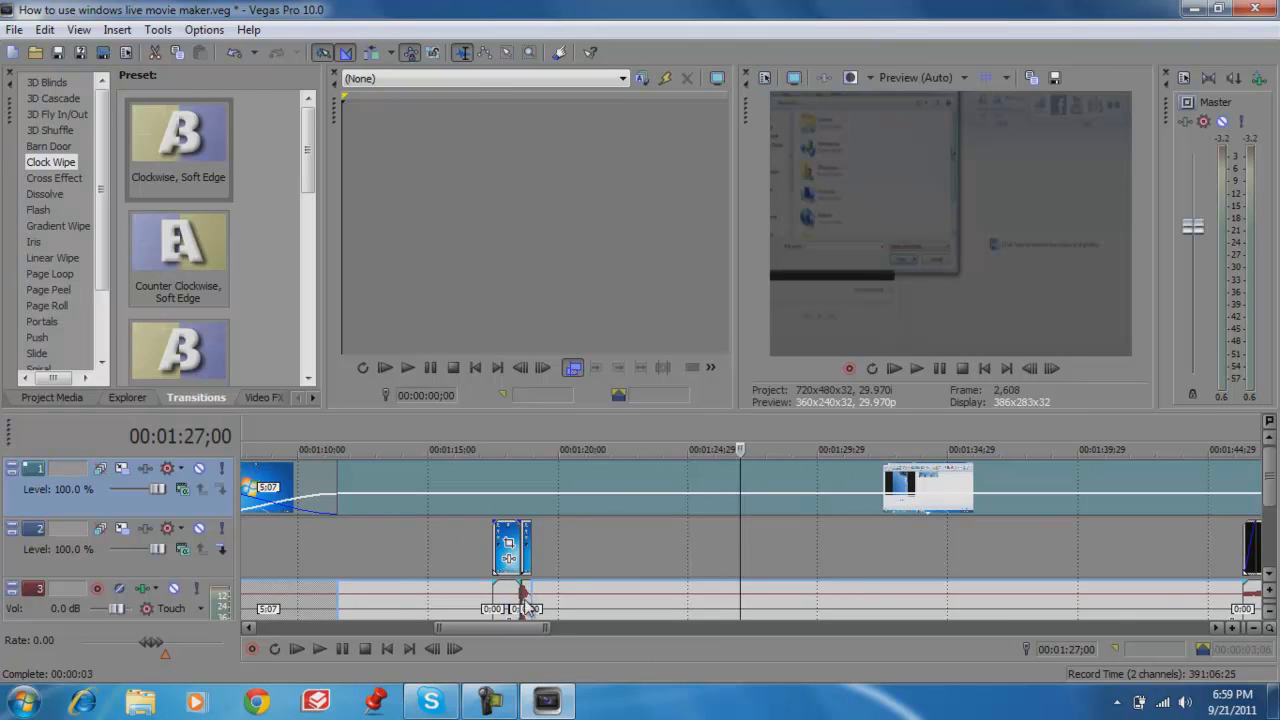
pyautogui.press('Down')
pyautogui.press('Down')
pyautogui.press('Down')
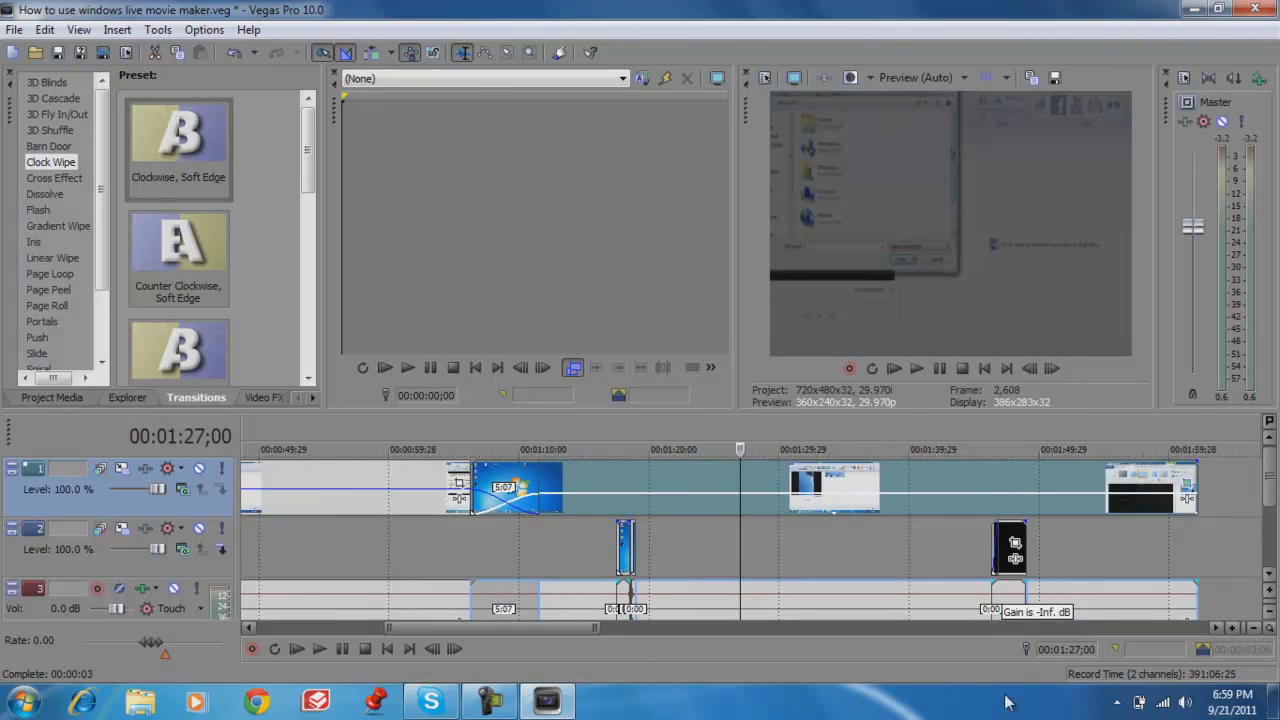
pyautogui.press('Up')
pyautogui.press('Up')
pyautogui.press('Up')
pyautogui.press('Up')
pyautogui.press('Up')
pyautogui.press('Up')
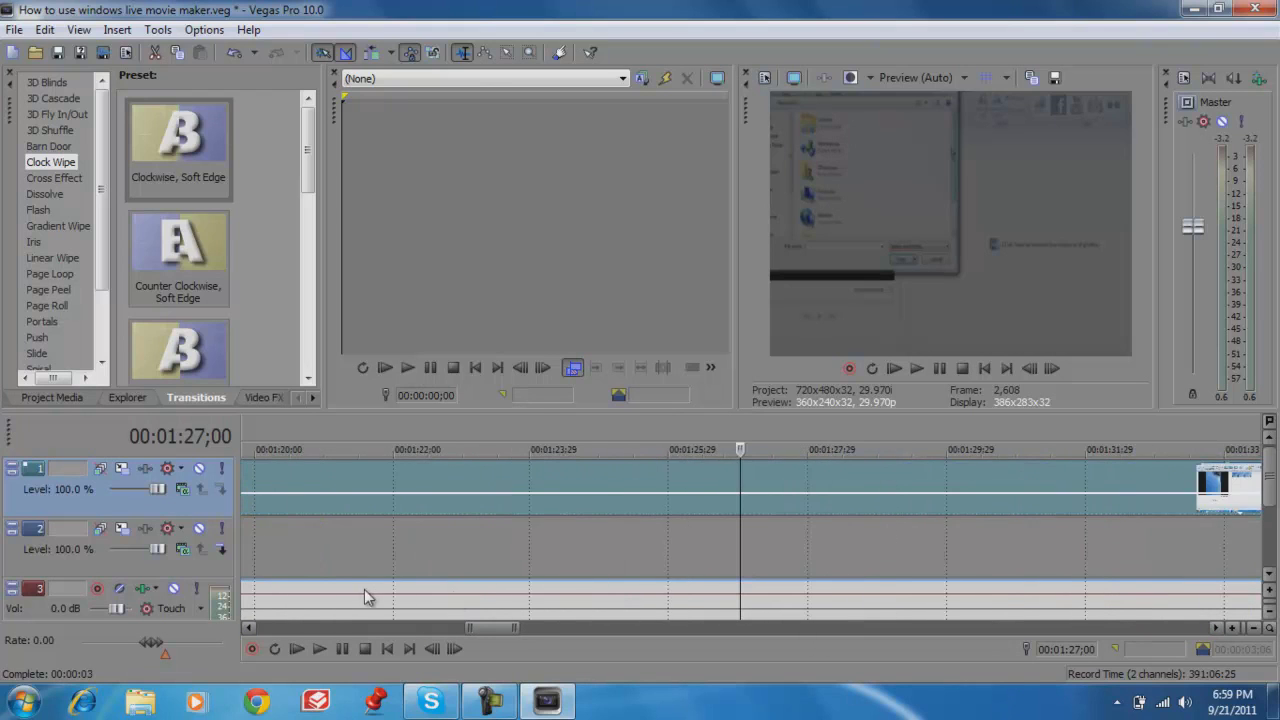
pyautogui.press('Down')
pyautogui.click(308, 568)
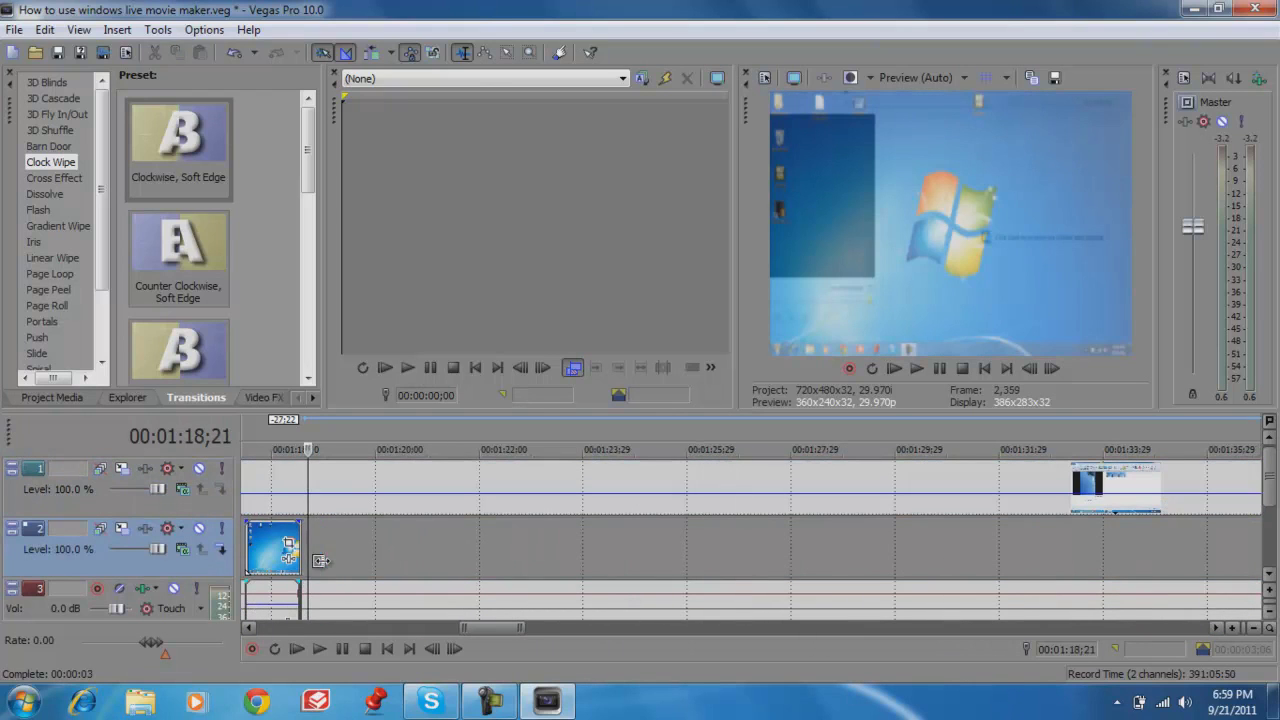
pyautogui.press('Down')
pyautogui.press('Down')
pyautogui.press('Down')
pyautogui.press('Down')
pyautogui.press('Down')
pyautogui.press('Down')
pyautogui.press('Down')
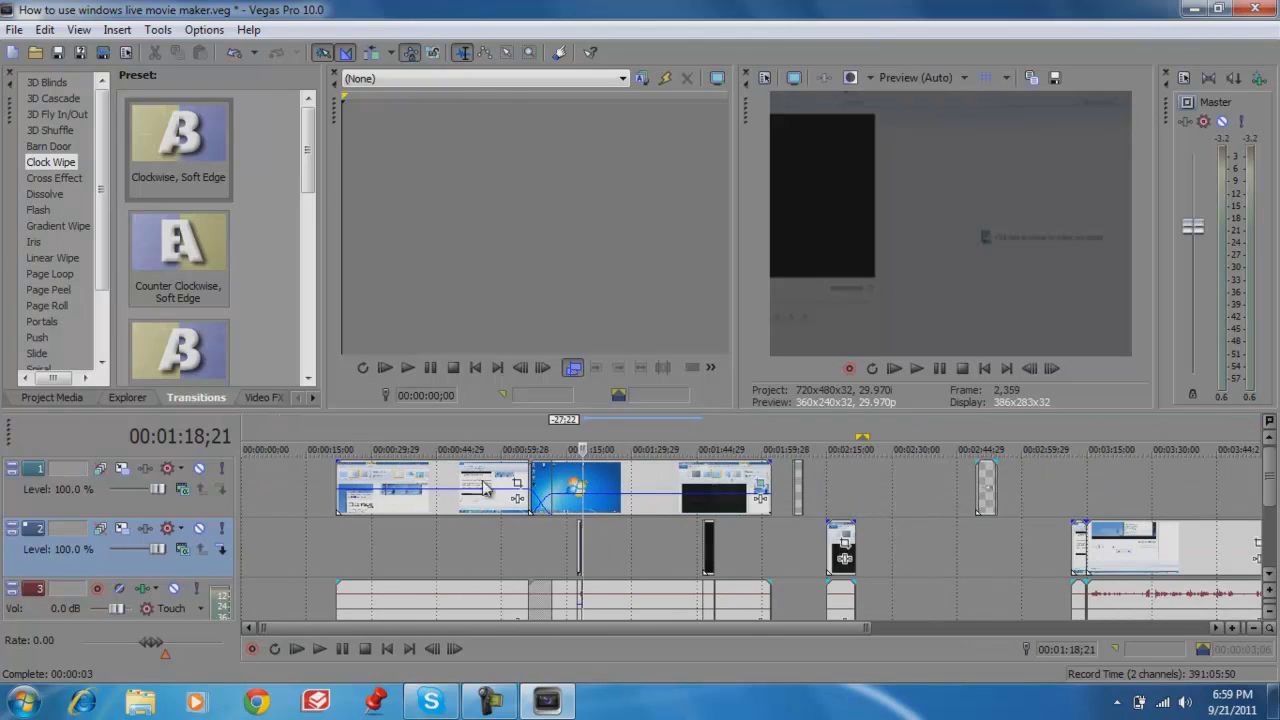
# - Browse the Cross Effect, Linear Wipe and Portals transition presets
pyautogui.click(58, 180)
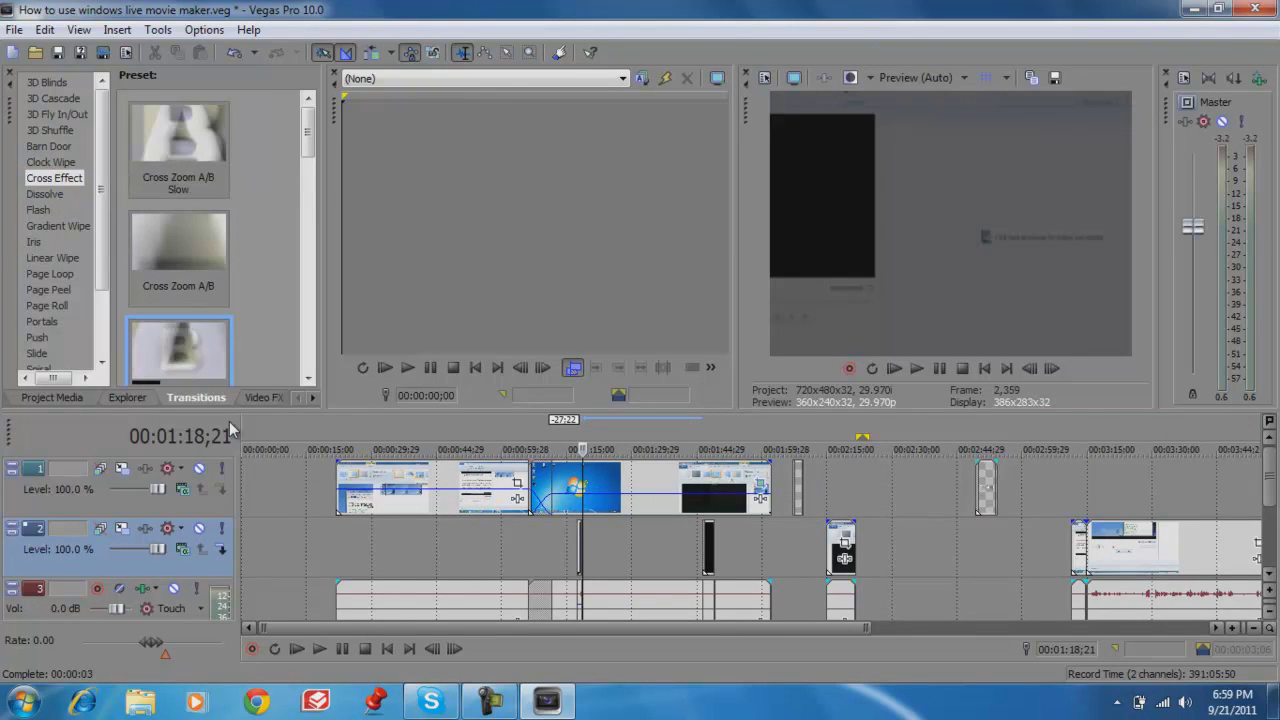
pyautogui.click(47, 260)
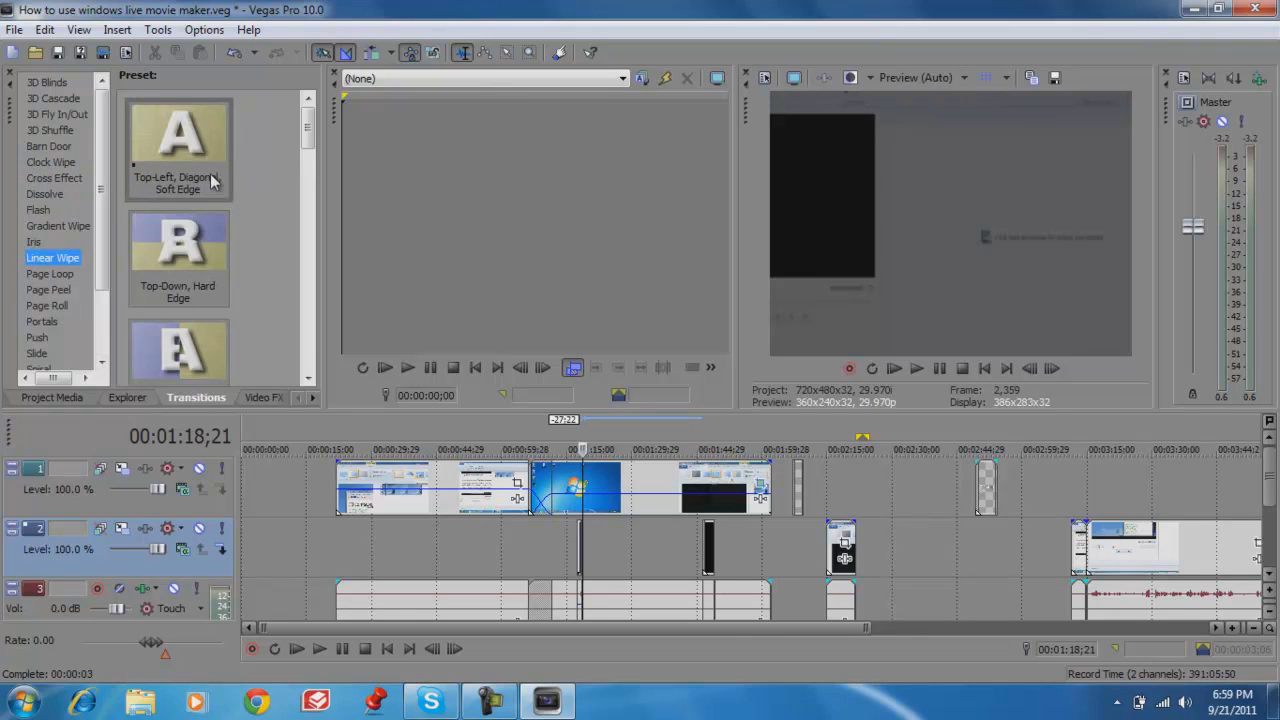
pyautogui.moveTo(308, 133); pyautogui.dragTo(371, 288)
pyautogui.click(45, 322)
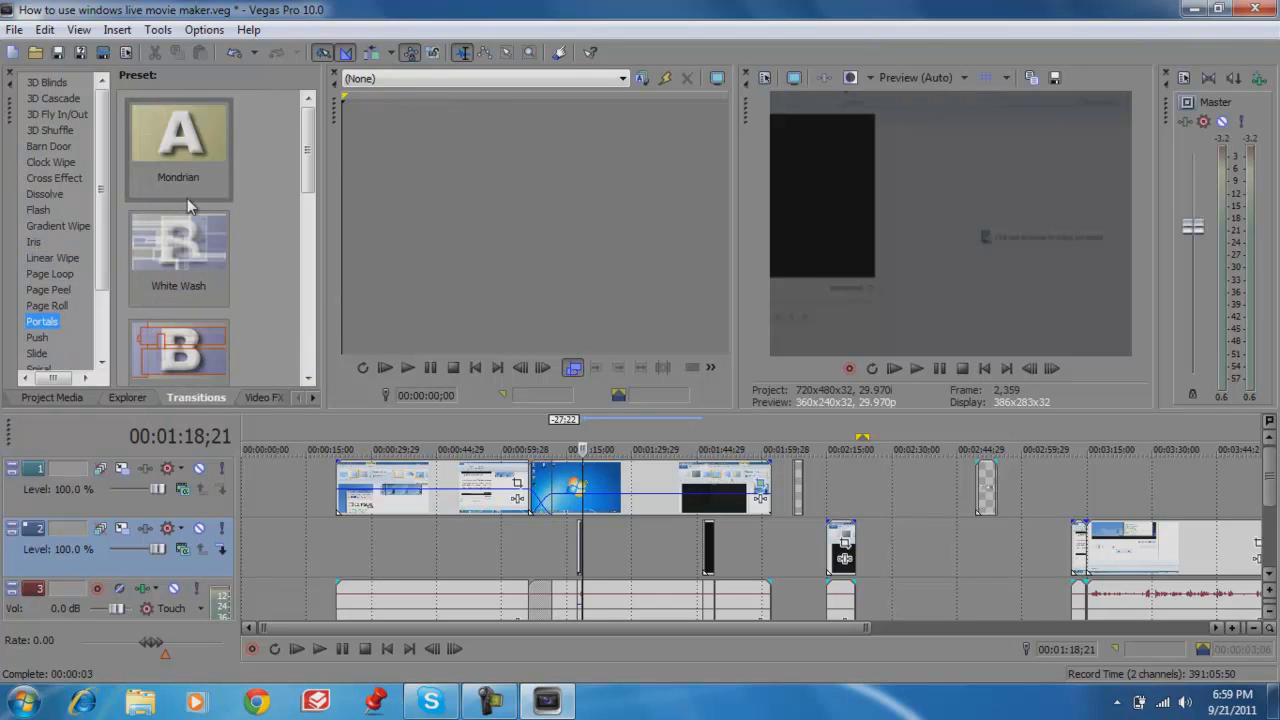
# - Apply the Portals transition with the Mondrian preset to the crossfade on track 1, keeping its default settings
pyautogui.moveTo(583, 464)
pyautogui.mouseDown()
pyautogui.moveTo(583, 497)
pyautogui.moveTo(583, 486)
pyautogui.mouseUp()
pyautogui.moveTo(167, 201); pyautogui.dragTo(541, 492)
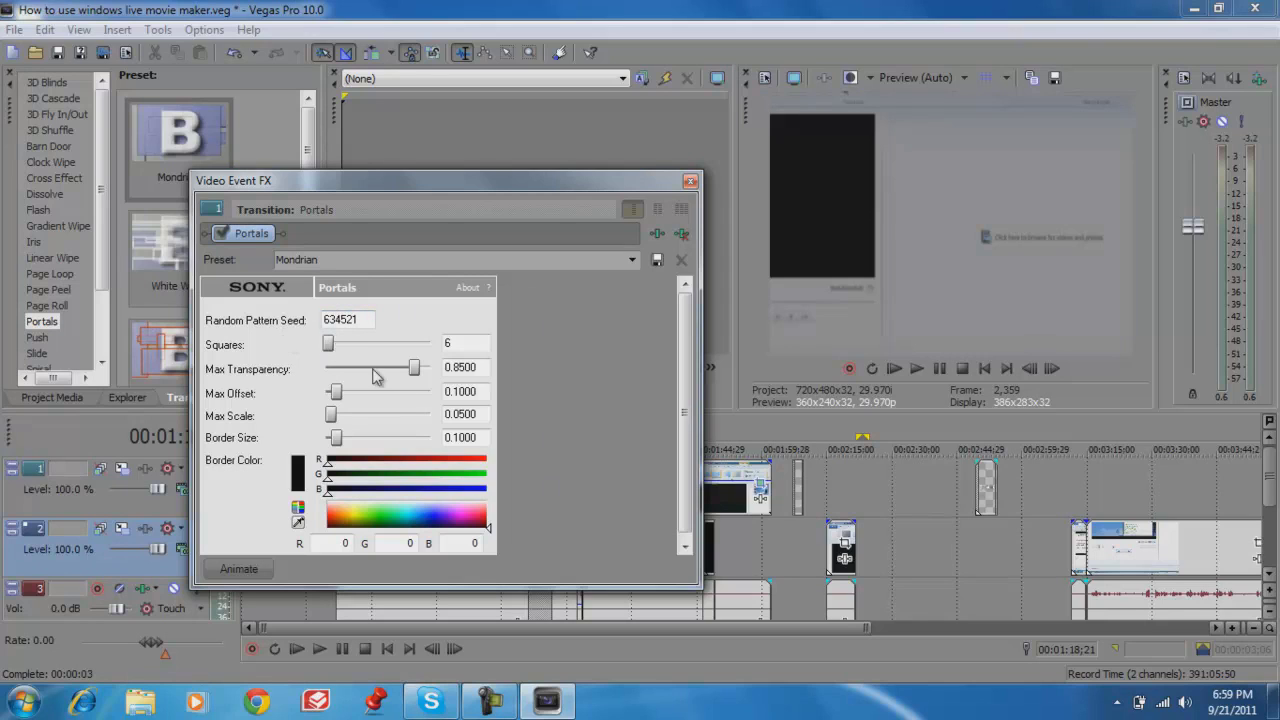
pyautogui.click(488, 527)
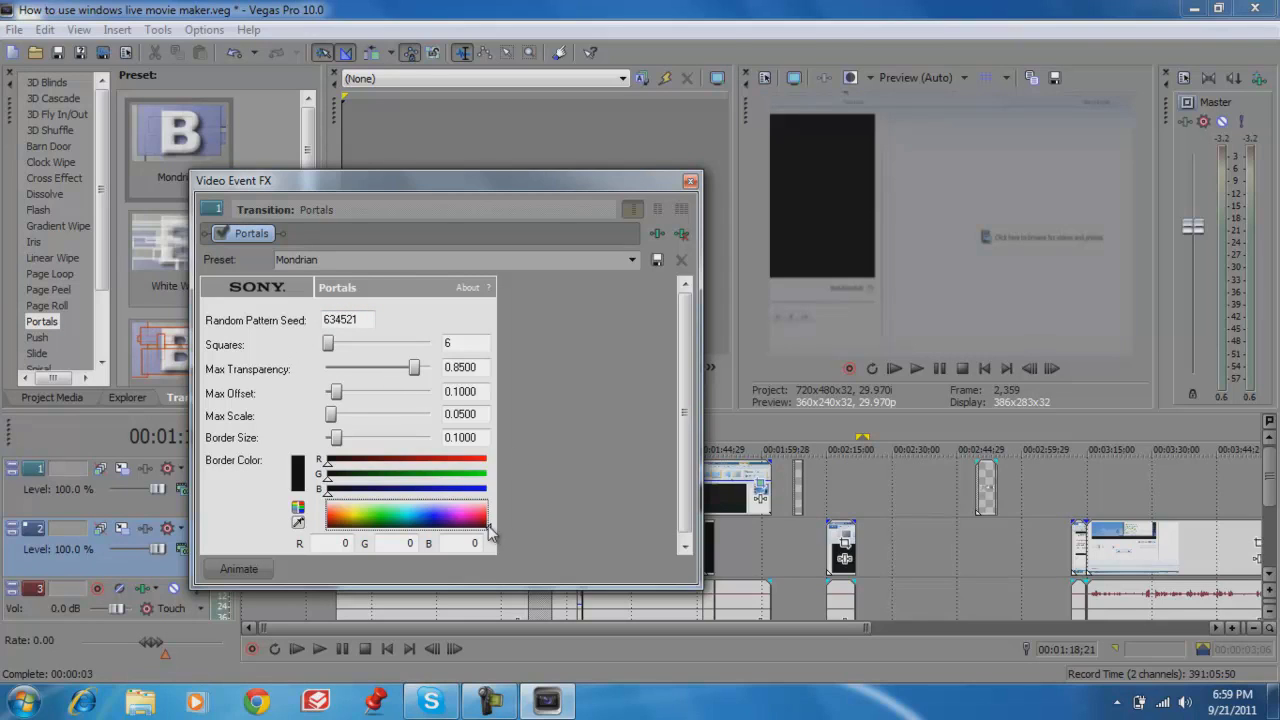
pyautogui.click(690, 181)
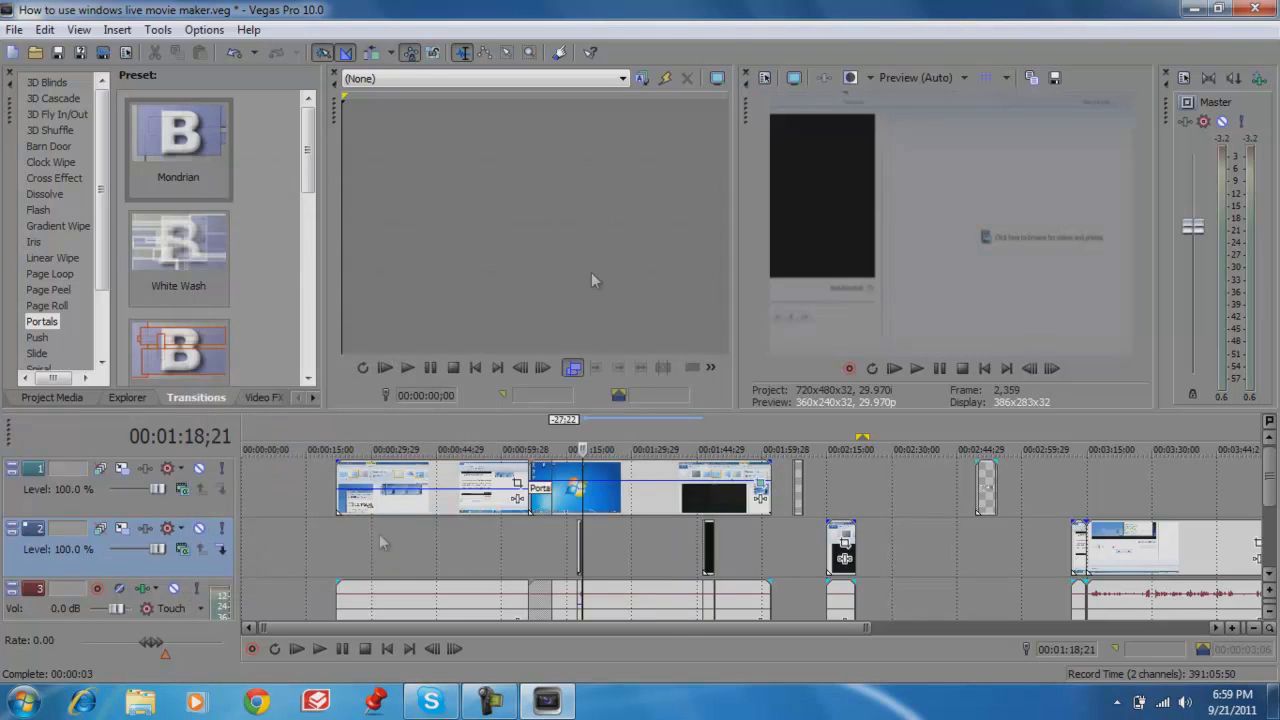
# - Play back the Portals transition from the start of the crossfade, and slightly widen the list of transition types
pyautogui.click(528, 535)
pyautogui.press('space')
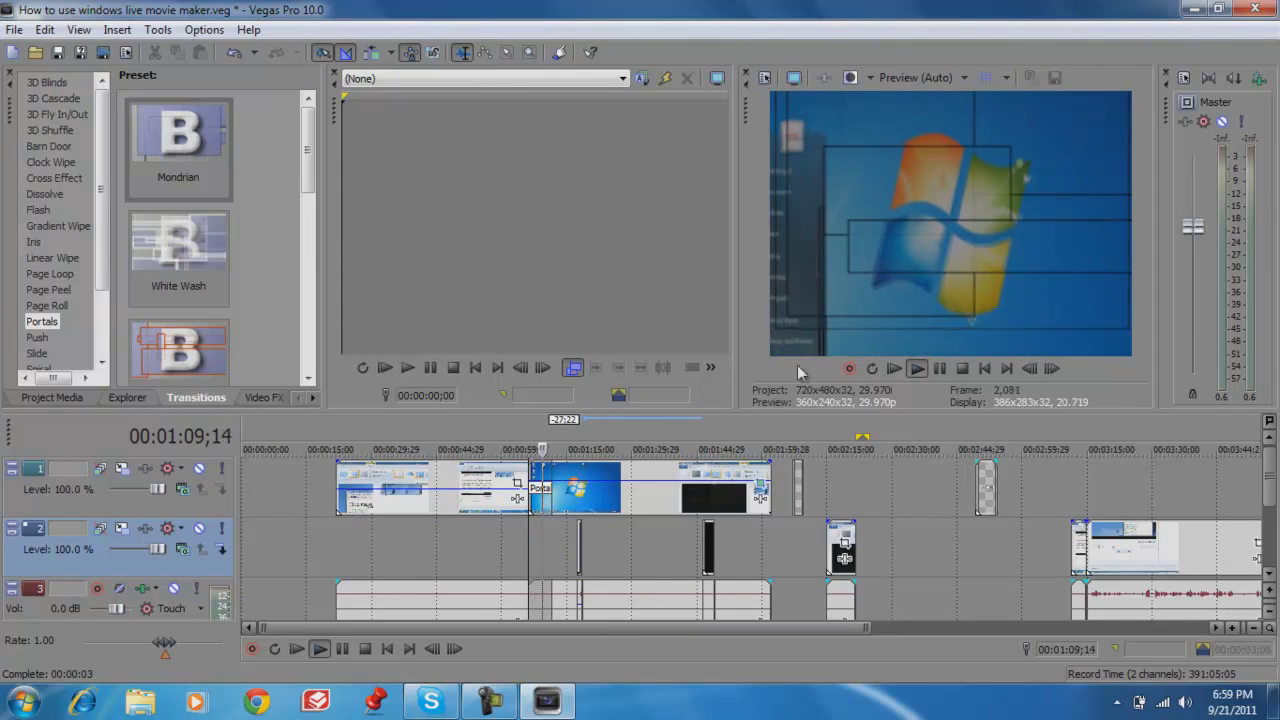
pyautogui.press('space')
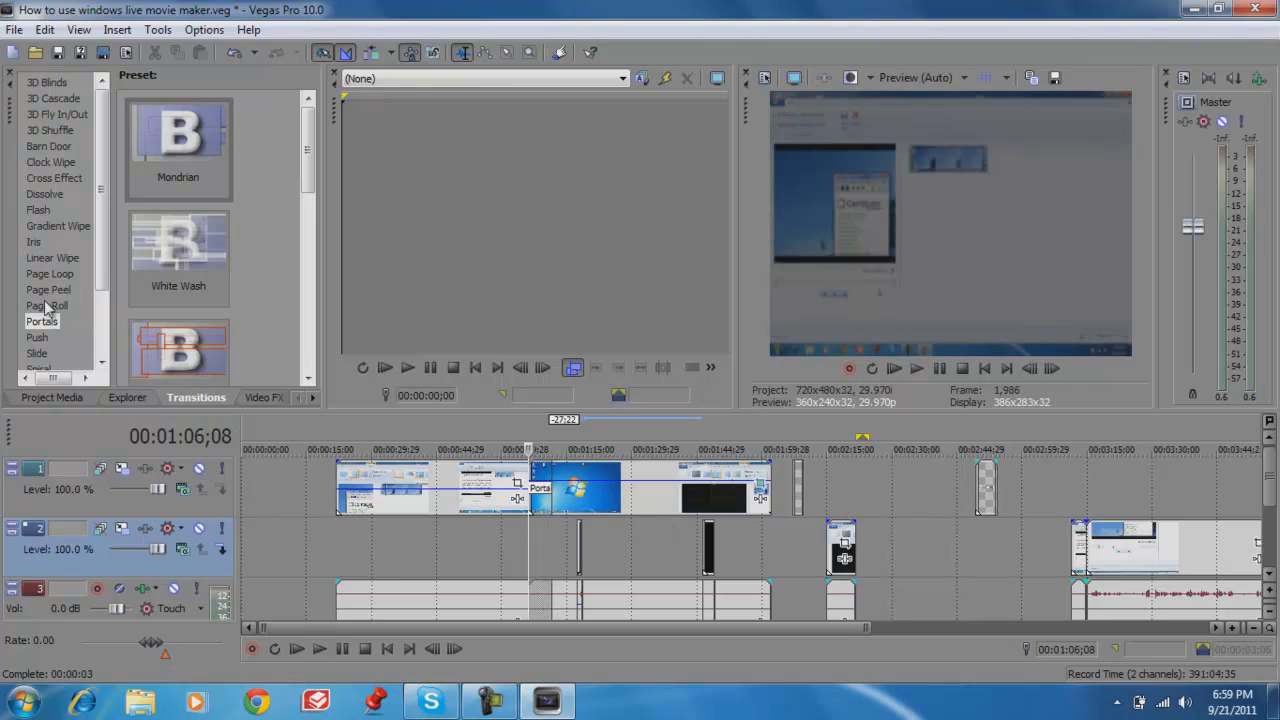
pyautogui.moveTo(110, 358); pyautogui.dragTo(120, 358)
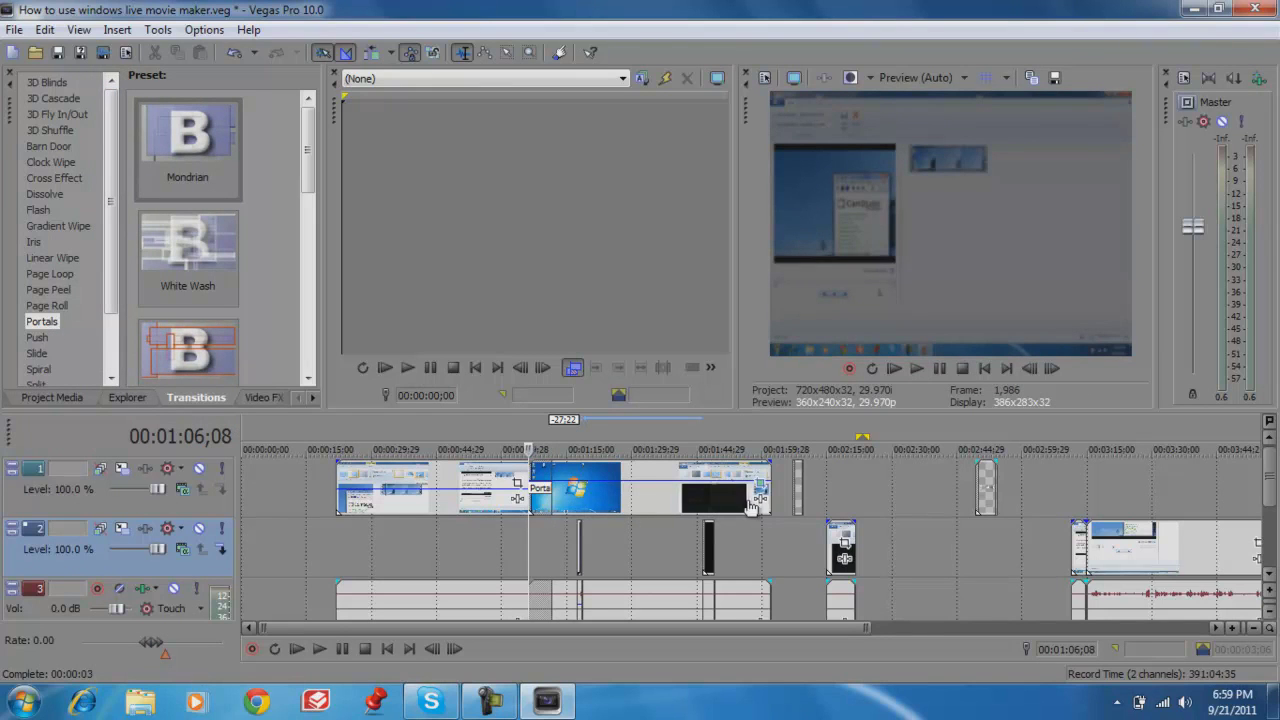
# - Add the Sony Wave effect to the event FX chain of the second crossfaded clip on track 1
pyautogui.click(761, 499)
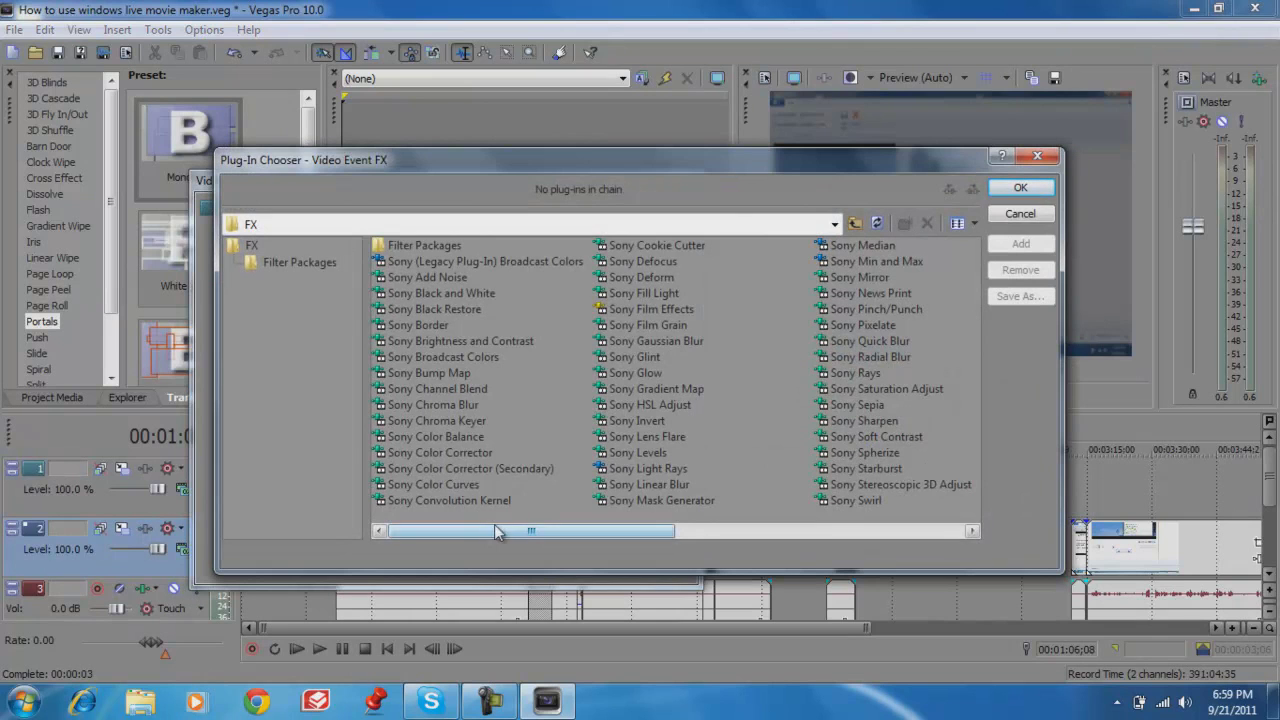
pyautogui.moveTo(497, 532); pyautogui.dragTo(552, 533)
pyautogui.moveTo(527, 541); pyautogui.dragTo(581, 538)
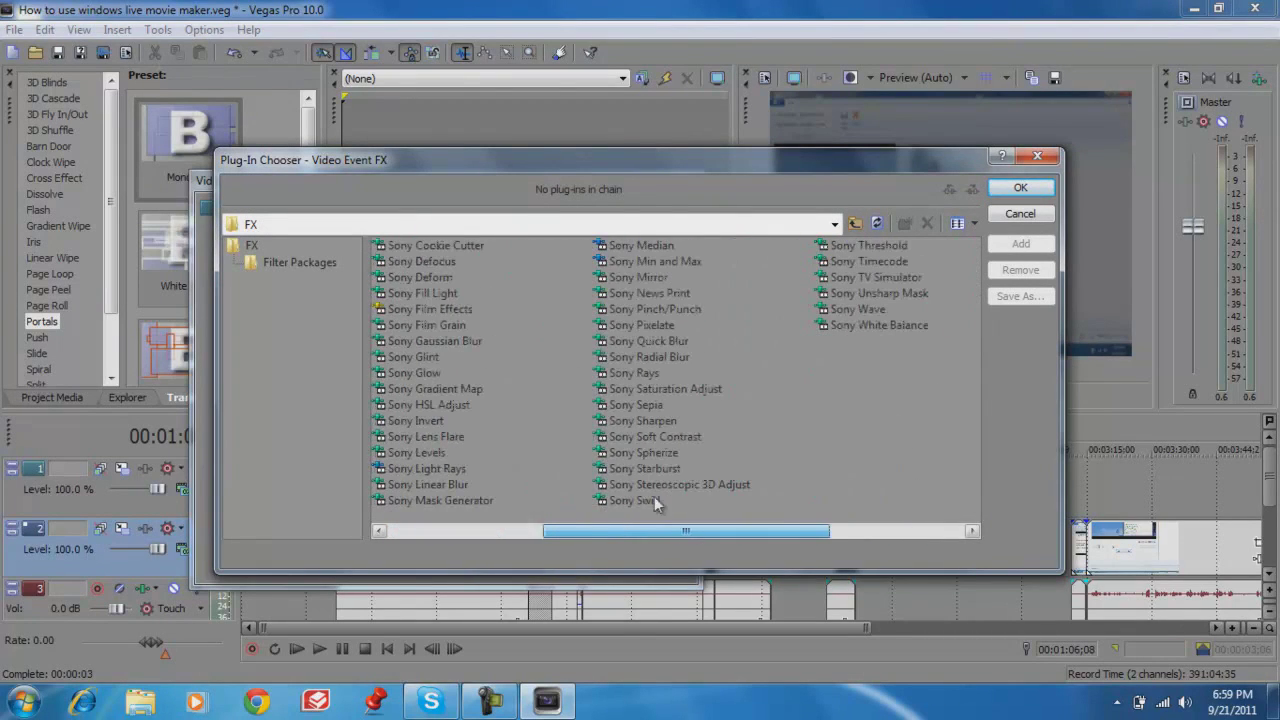
pyautogui.click(859, 309)
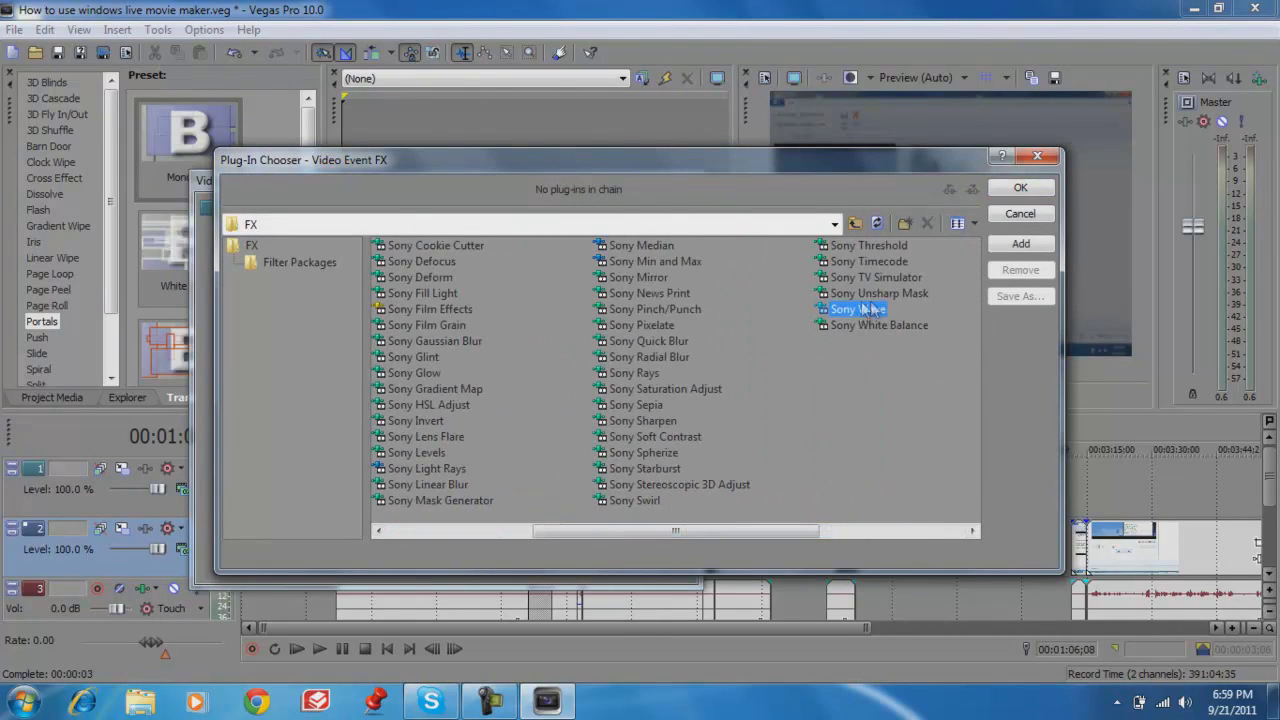
pyautogui.click(1020, 244)
# - Add the Sony Black and White effect after Wave and accept the clip's effect chain
pyautogui.click(520, 531)
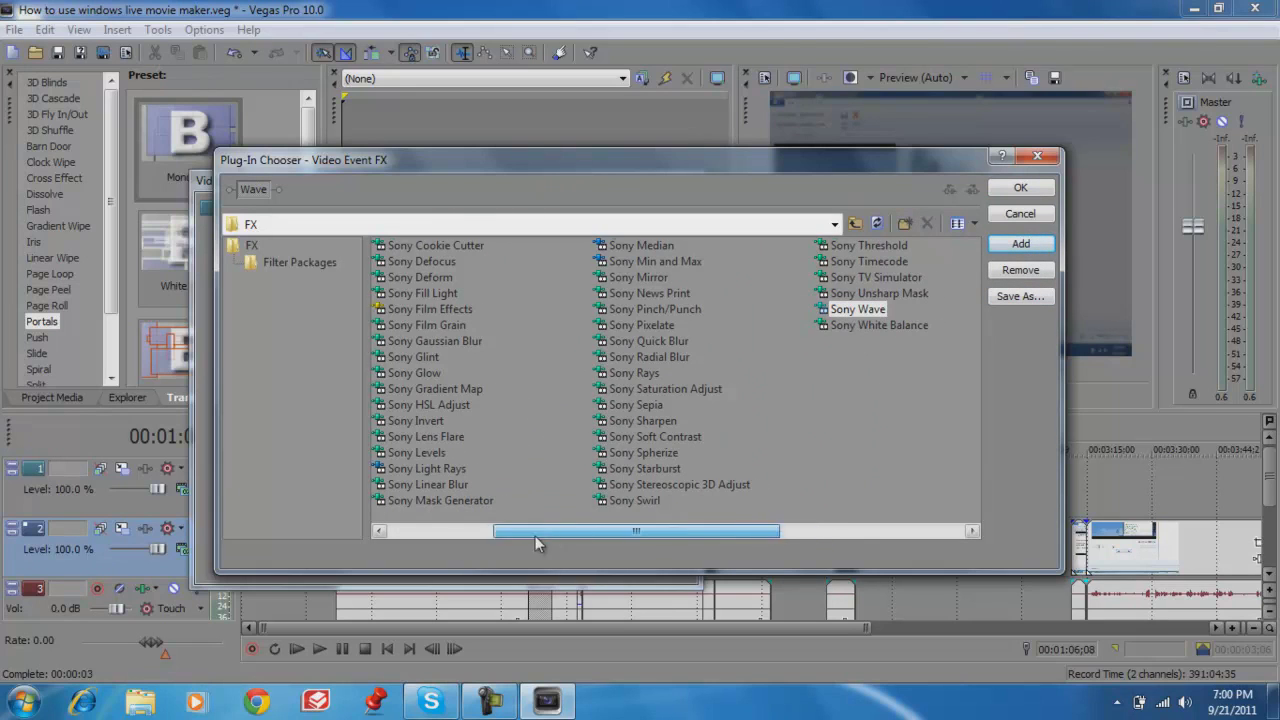
pyautogui.moveTo(535, 536); pyautogui.dragTo(429, 536)
pyautogui.click(447, 295)
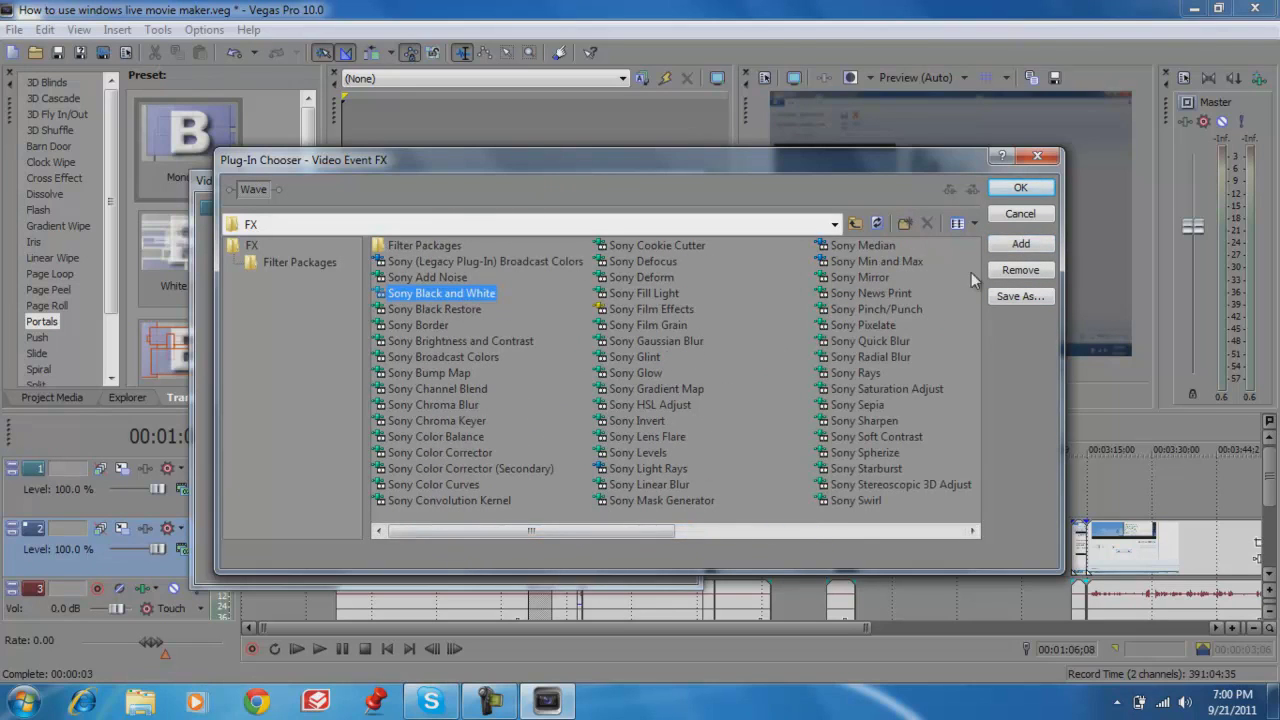
pyautogui.click(1008, 244)
pyautogui.click(1018, 190)
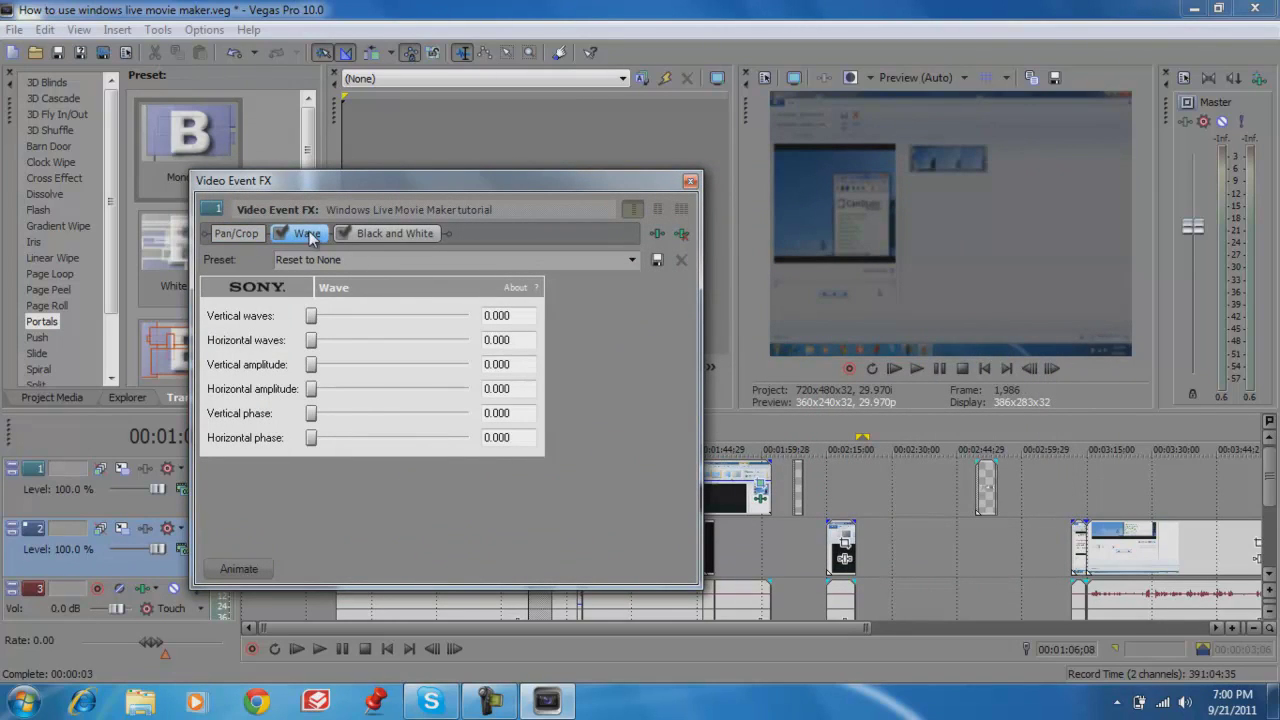
# - Enable Wave keyframing and set vertical/horizontal waves to 19.230/18.660, amplitudes to 0.244/0.262 and phases to 2.767/2.953 at the first keyframe
pyautogui.click(244, 570)
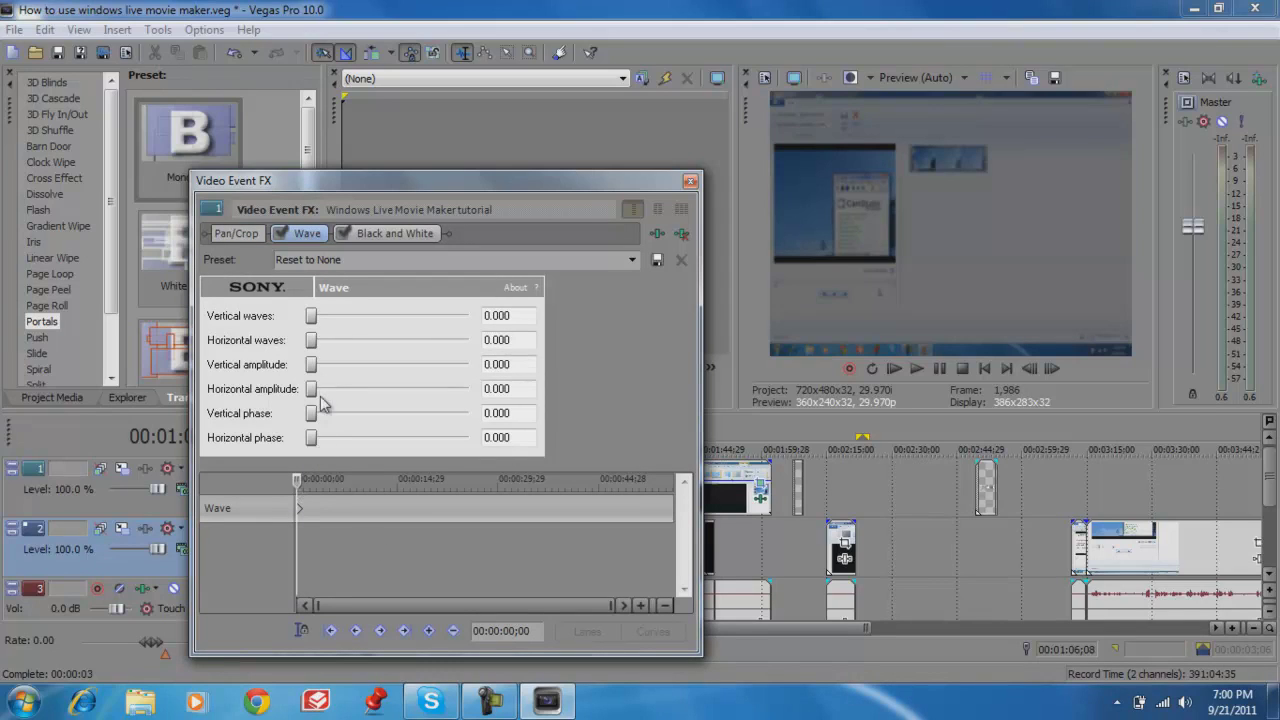
pyautogui.moveTo(313, 317); pyautogui.dragTo(405, 317)
pyautogui.moveTo(312, 340); pyautogui.dragTo(401, 340)
pyautogui.moveTo(311, 364); pyautogui.dragTo(387, 364)
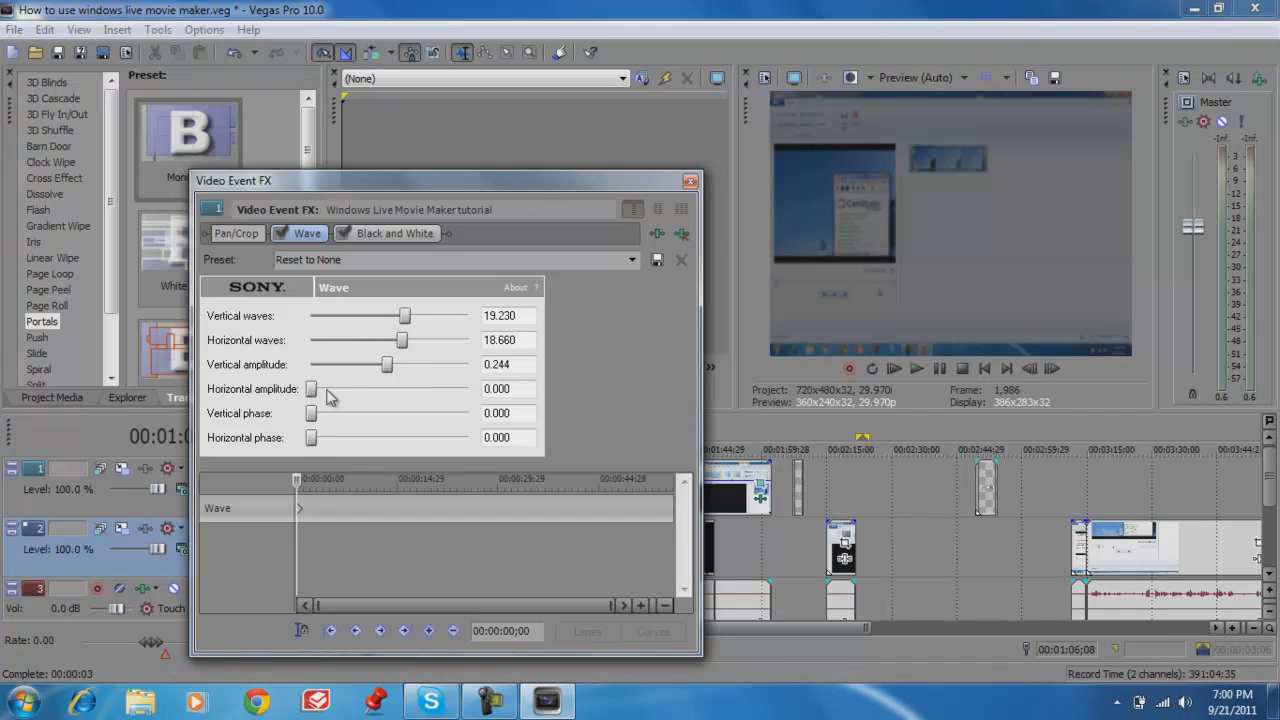
pyautogui.moveTo(311, 389); pyautogui.dragTo(392, 389)
pyautogui.moveTo(311, 413); pyautogui.dragTo(379, 413)
pyautogui.moveTo(311, 438); pyautogui.dragTo(384, 438)
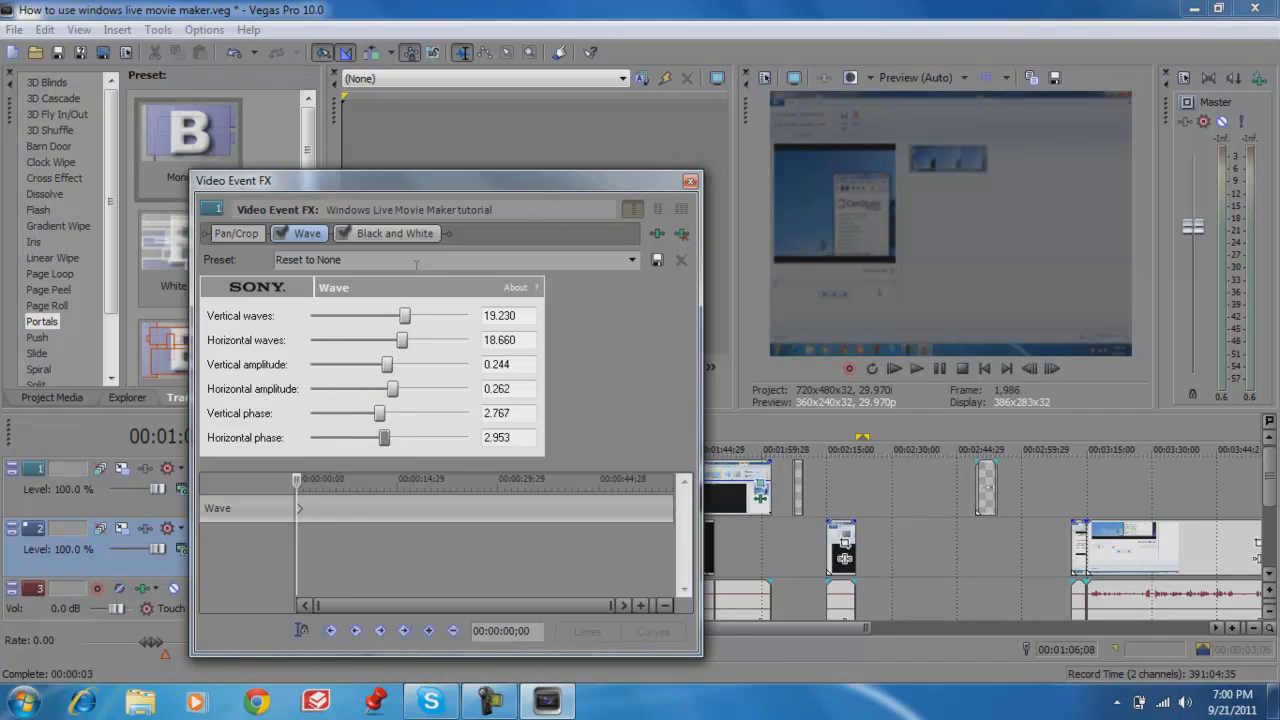
# - Place the playhead at 00:01:28;19 and float the Video Event FX window clear of the video preview
pyautogui.moveTo(452, 193); pyautogui.dragTo(905, 186)
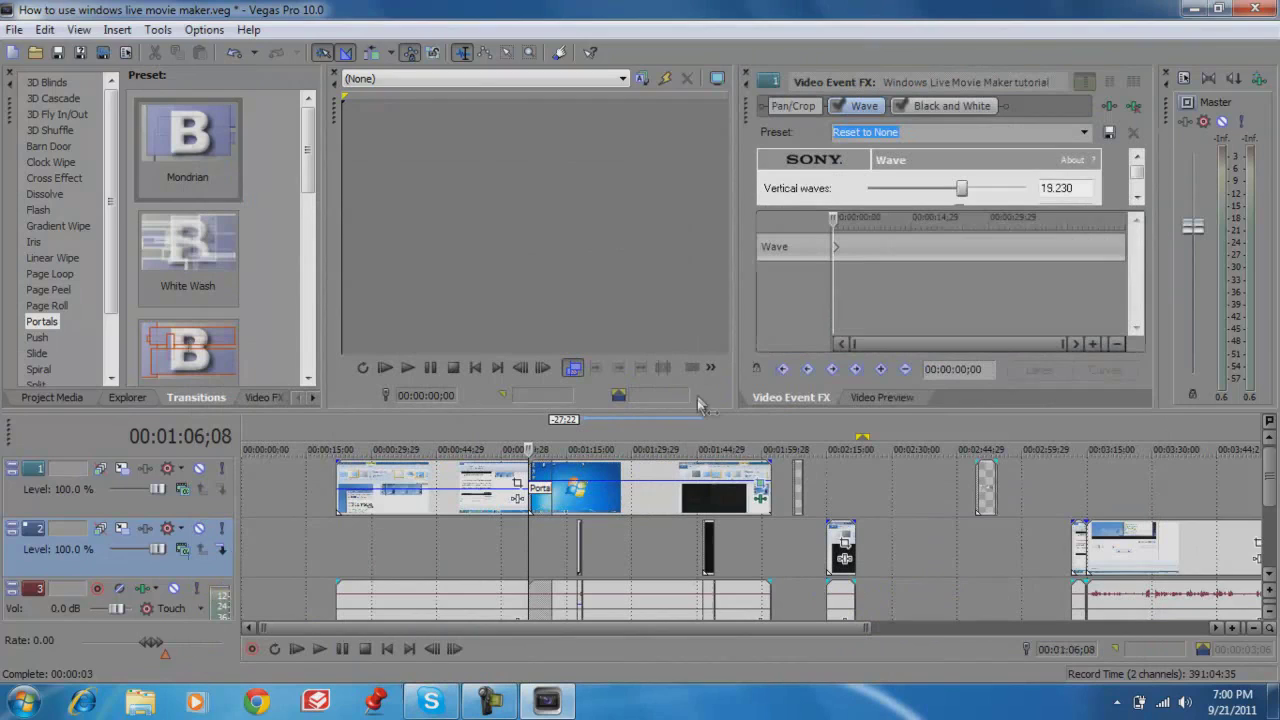
pyautogui.click(628, 515)
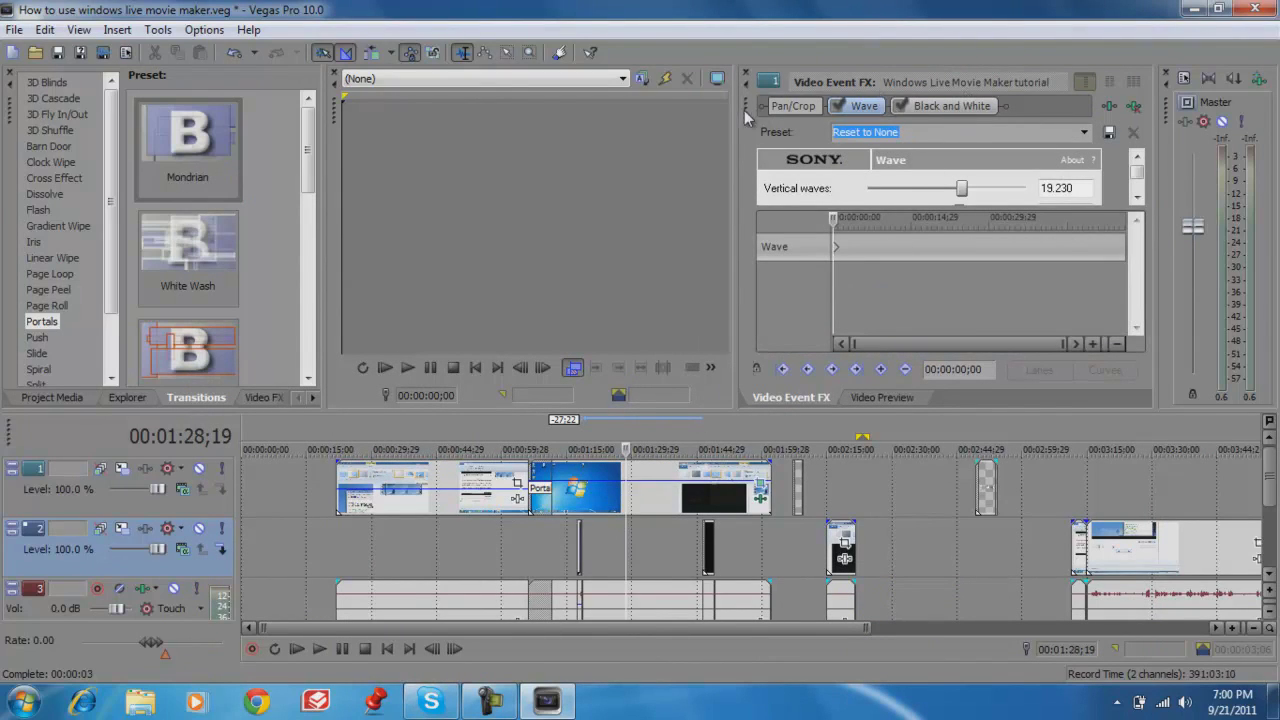
pyautogui.moveTo(745, 117); pyautogui.dragTo(129, 213)
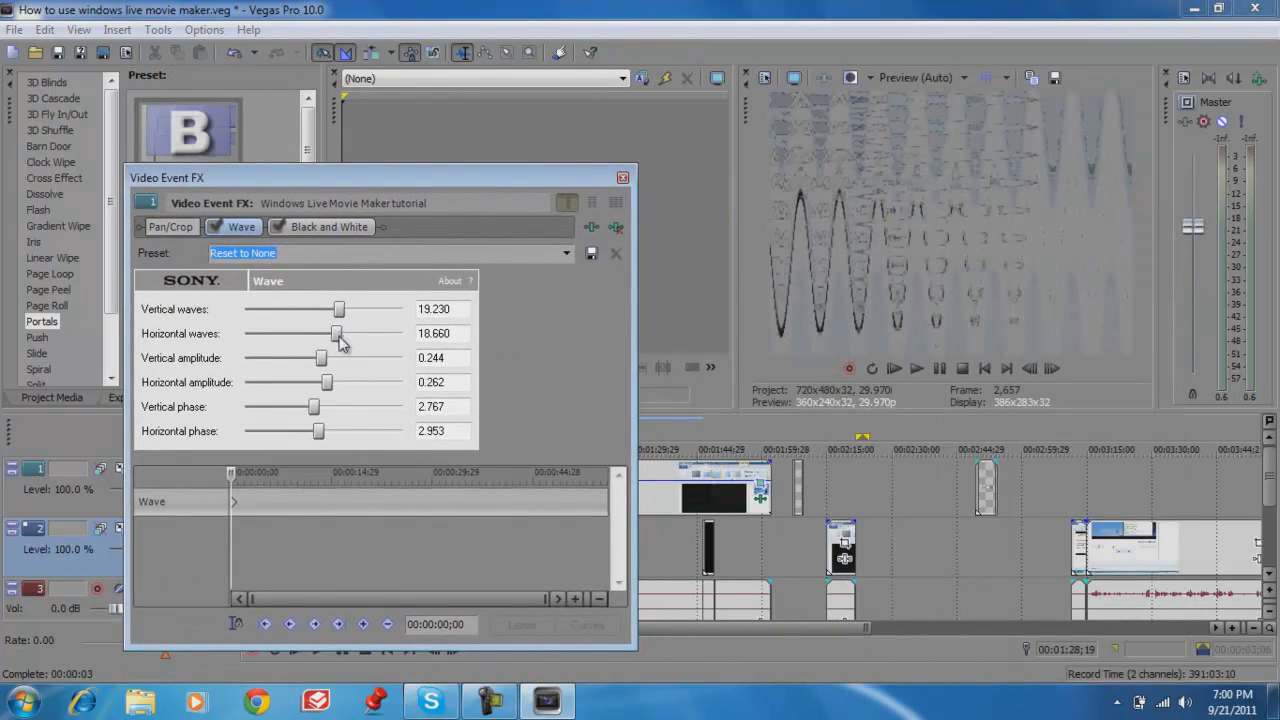
# - At the first Wave keyframe, set horizontal waves to 5.520, vertical amplitude to 0.042, horizontal amplitude to 0.036 and vertical phase to 0.522
pyautogui.moveTo(340, 343); pyautogui.dragTo(258, 360)
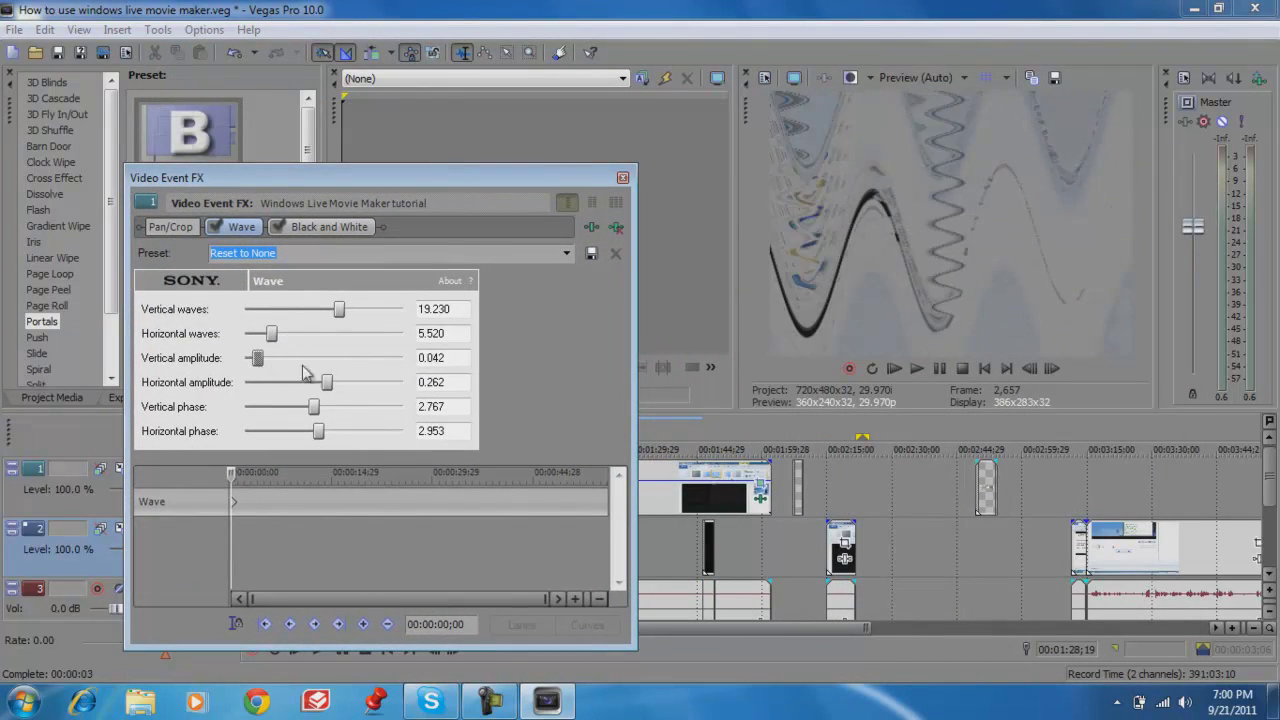
pyautogui.moveTo(326, 384); pyautogui.dragTo(277, 418)
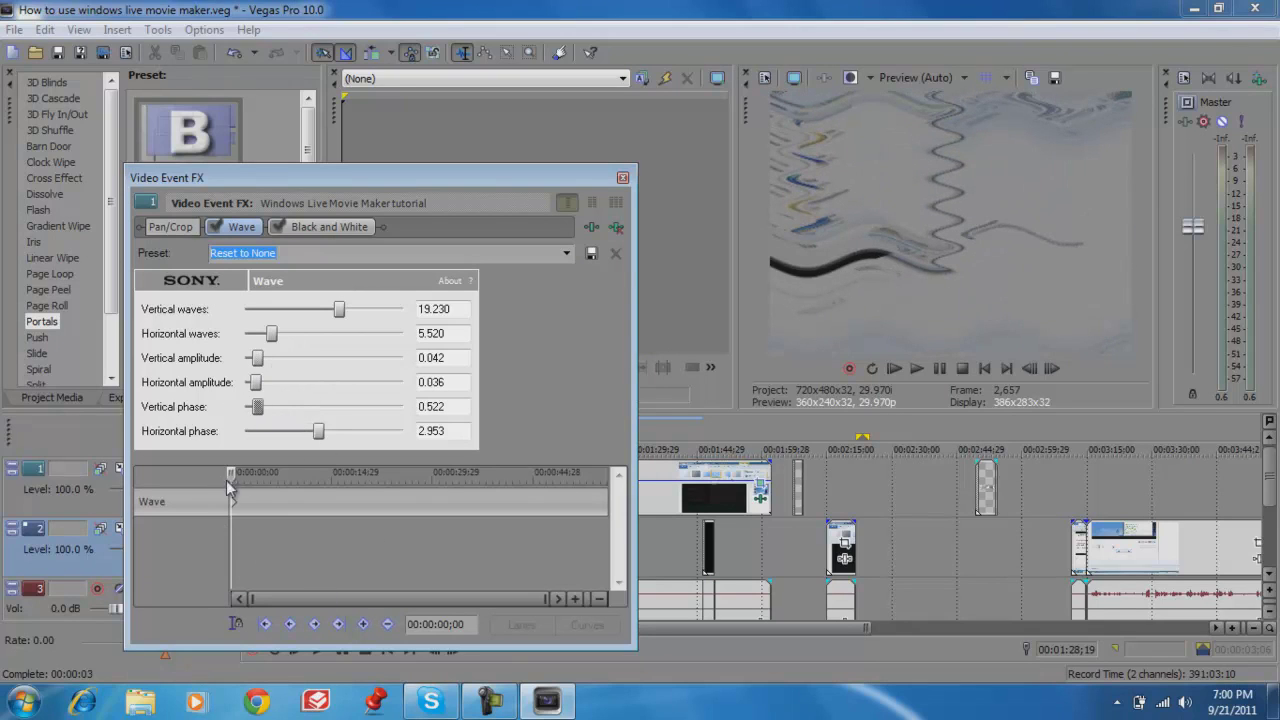
# - Add a Wave keyframe at 00:00:36;03 with vertical phase 3.216, horizontal amplitude 0.297, vertical amplitude 0.265 and horizontal waves 21.520
pyautogui.moveTo(231, 481)
pyautogui.mouseDown()
pyautogui.moveTo(249, 491)
pyautogui.moveTo(474, 476)
pyautogui.mouseUp()
pyautogui.moveTo(257, 407); pyautogui.dragTo(325, 407)
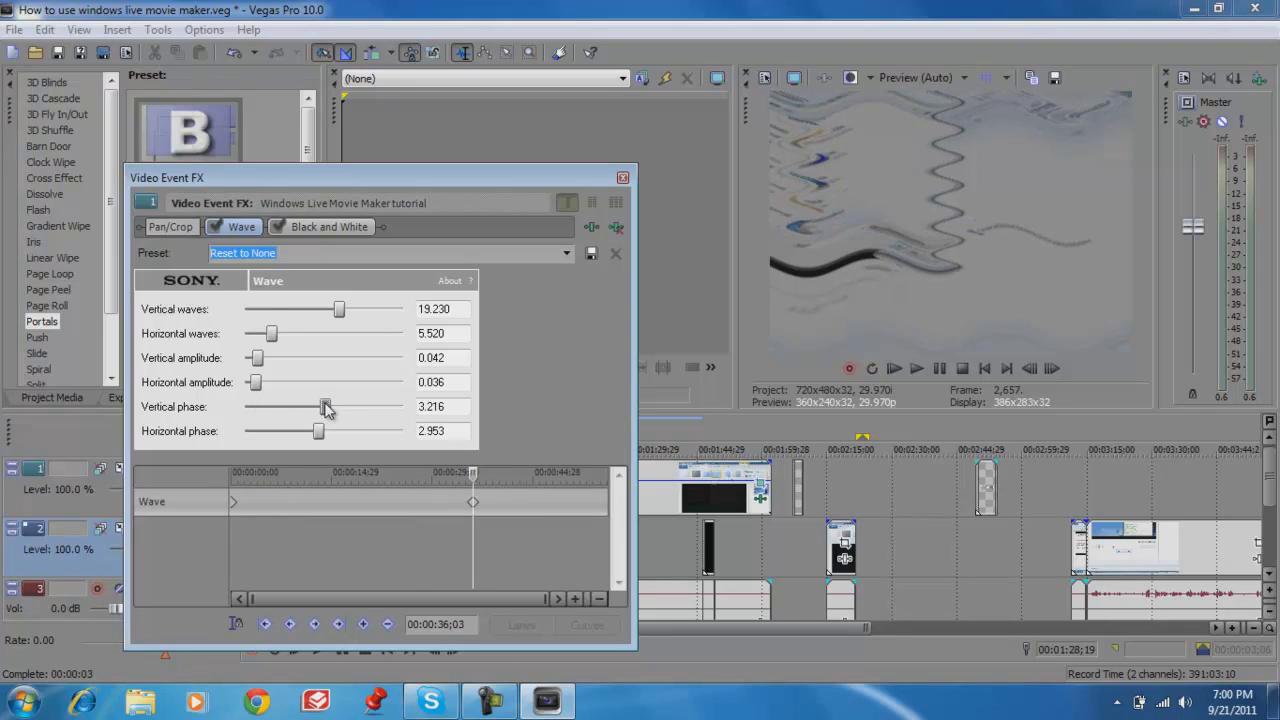
pyautogui.moveTo(256, 382); pyautogui.dragTo(338, 382)
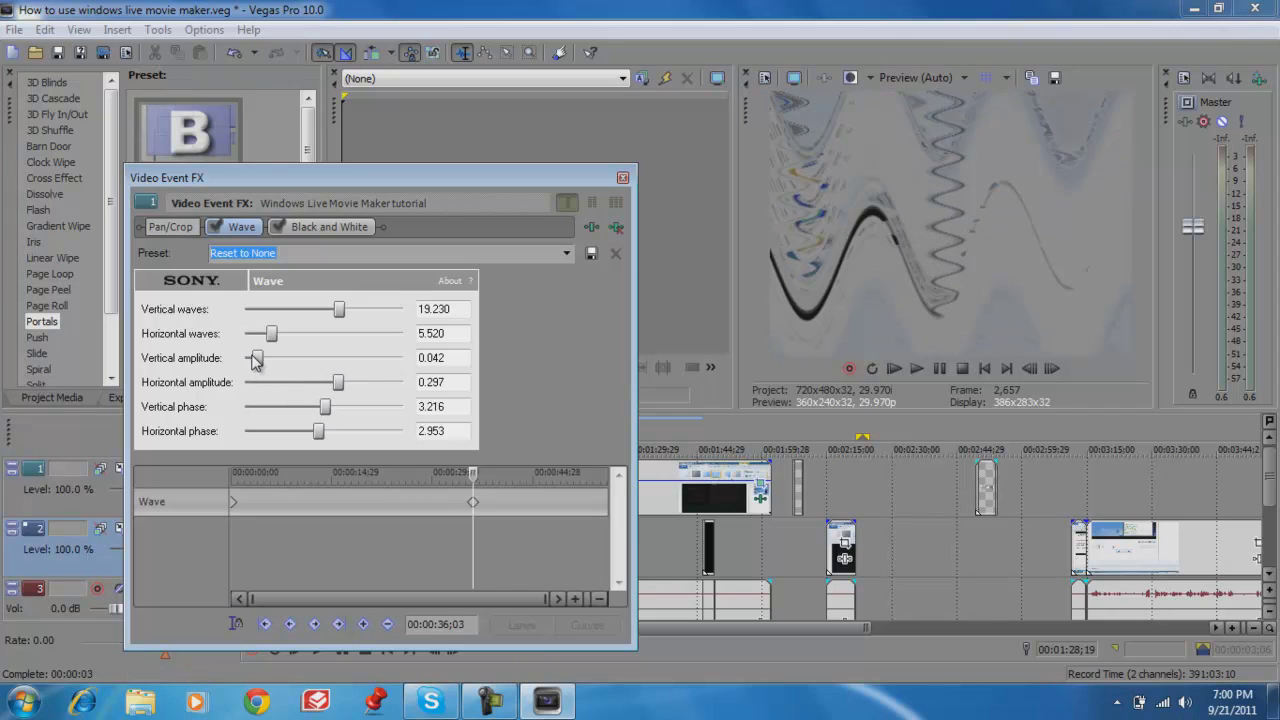
pyautogui.moveTo(255, 362); pyautogui.dragTo(303, 336)
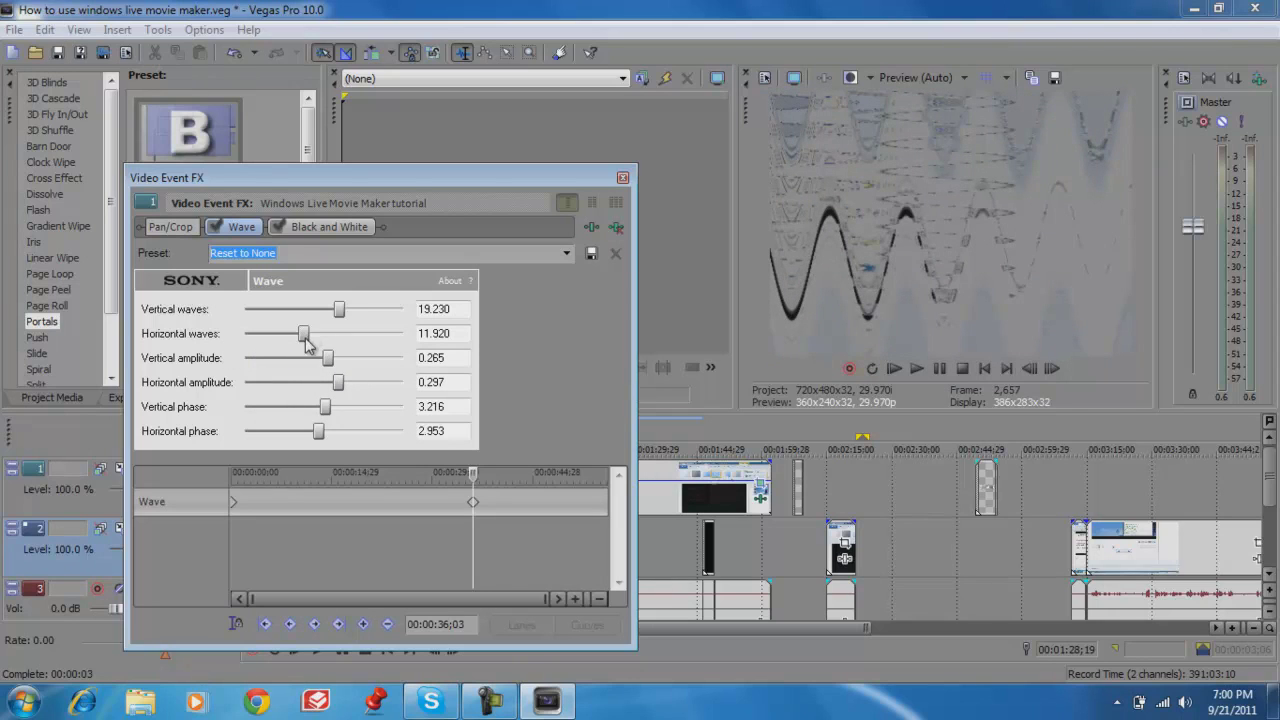
pyautogui.moveTo(305, 340); pyautogui.dragTo(349, 345)
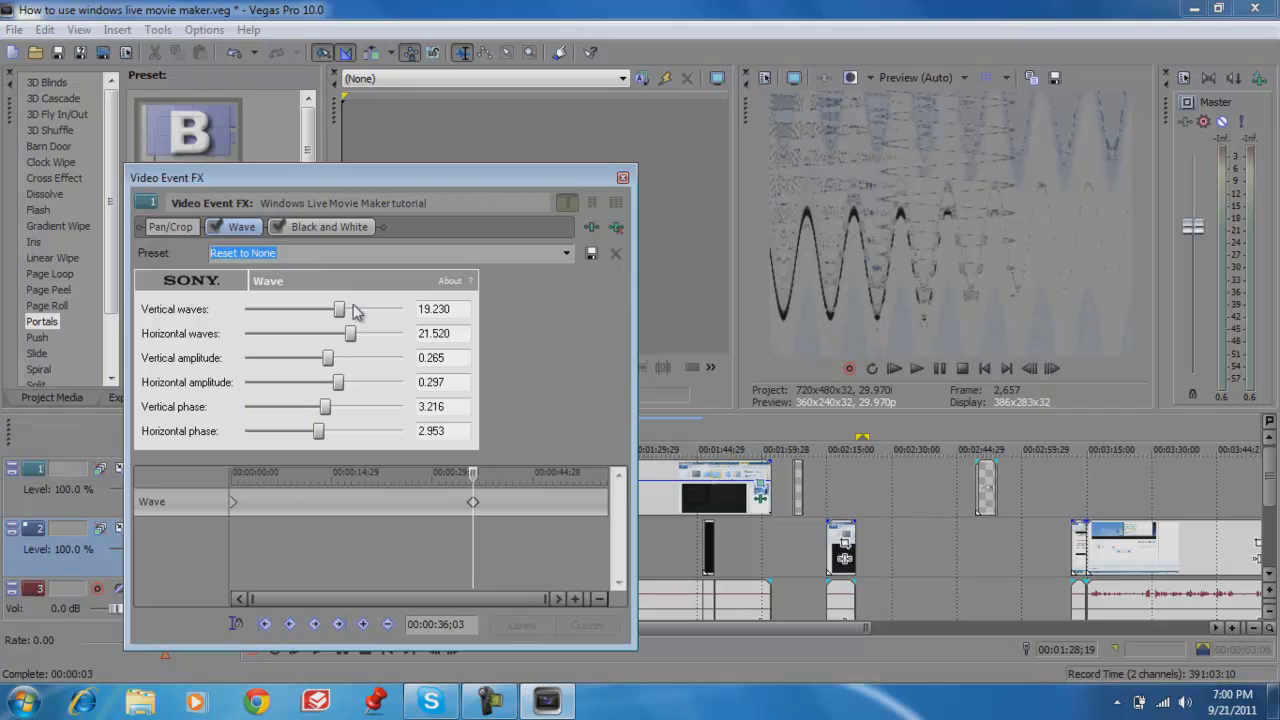
# - Turn the Black and White effect off and back on, and try out its blend amount
pyautogui.click(327, 228)
pyautogui.click(233, 501)
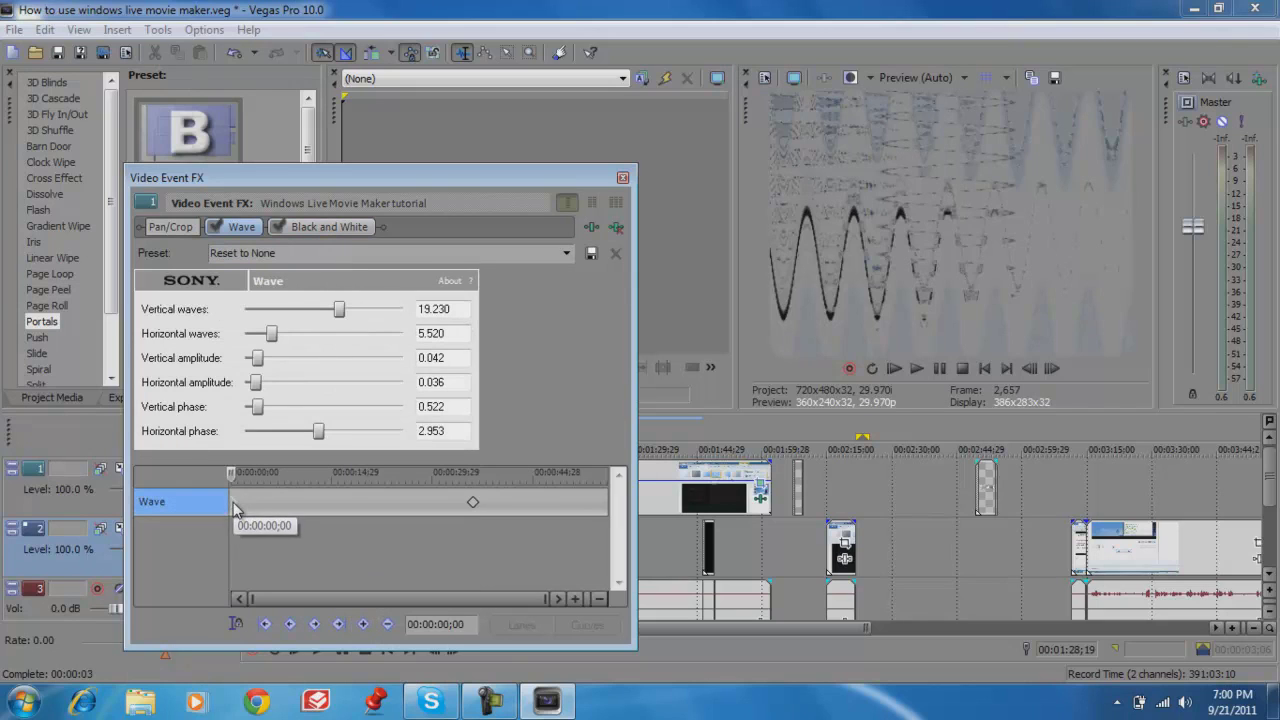
pyautogui.click(277, 227)
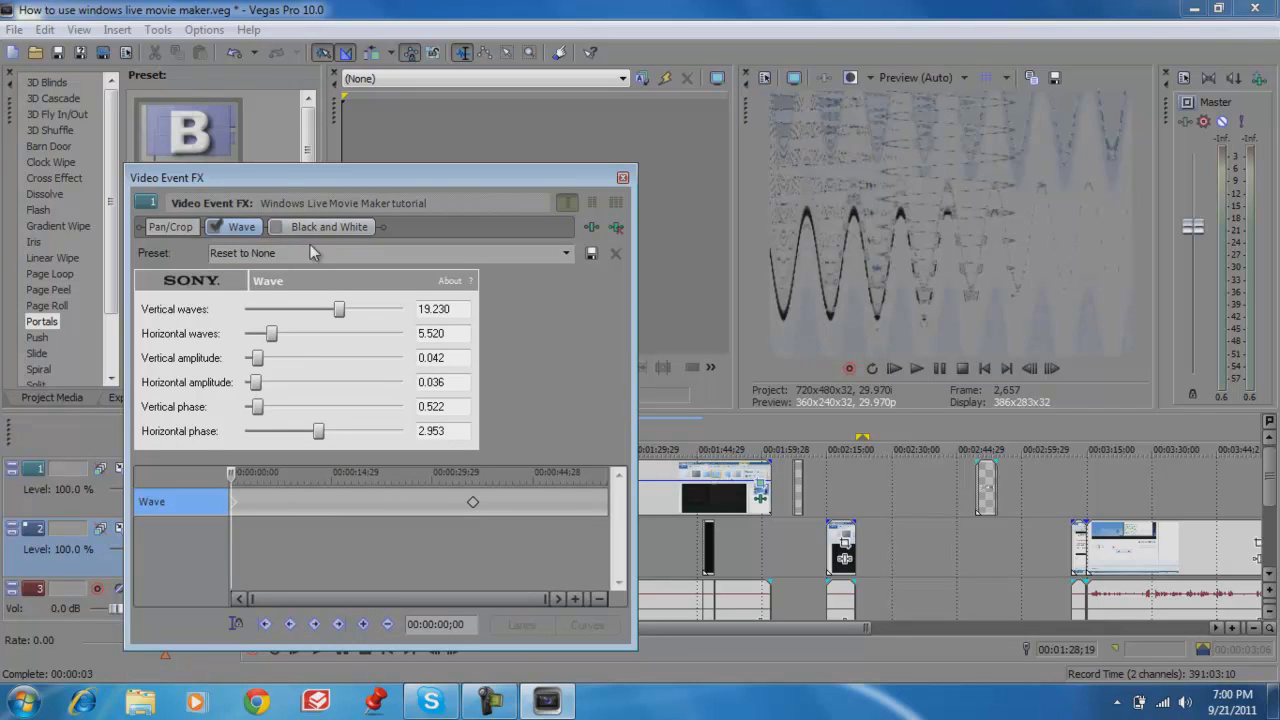
pyautogui.click(300, 228)
pyautogui.click(278, 228)
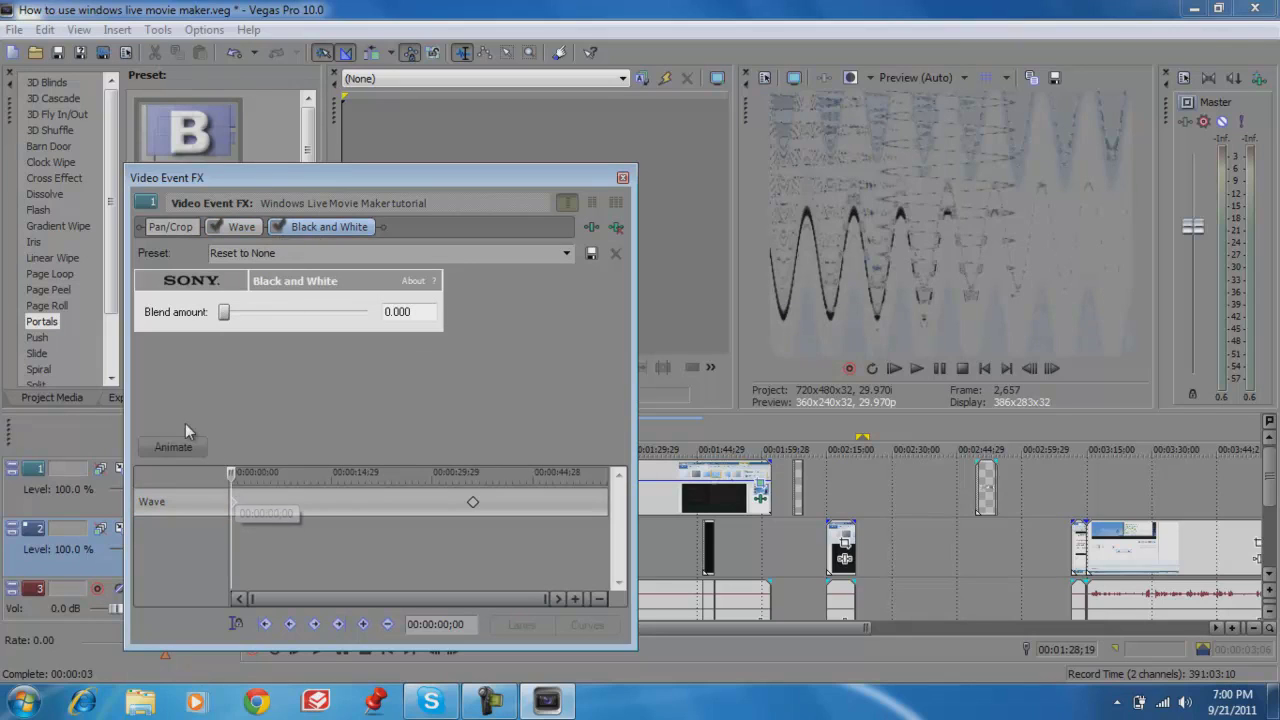
pyautogui.moveTo(228, 318); pyautogui.dragTo(143, 333)
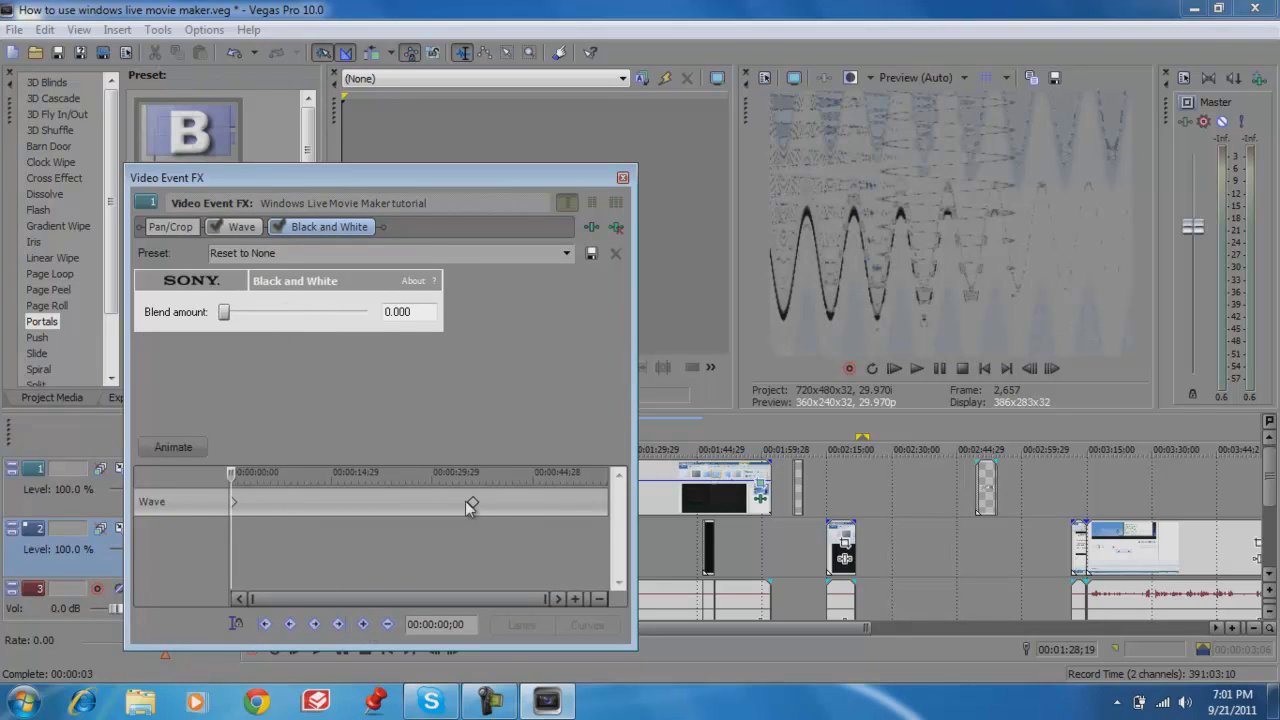
# - Enable keyframe animation for the Black and White effect and set its blend amount to 0.000 at the starting keyframe
pyautogui.click(516, 506)
pyautogui.click(336, 226)
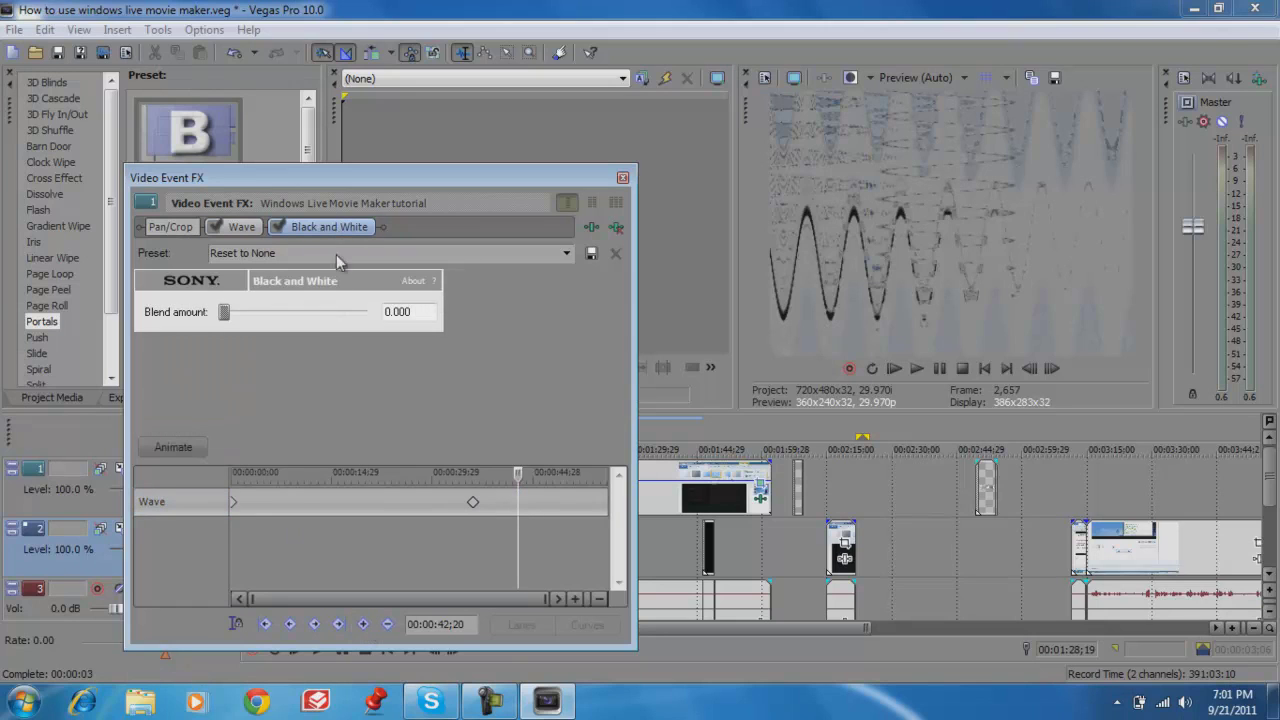
pyautogui.click(168, 503)
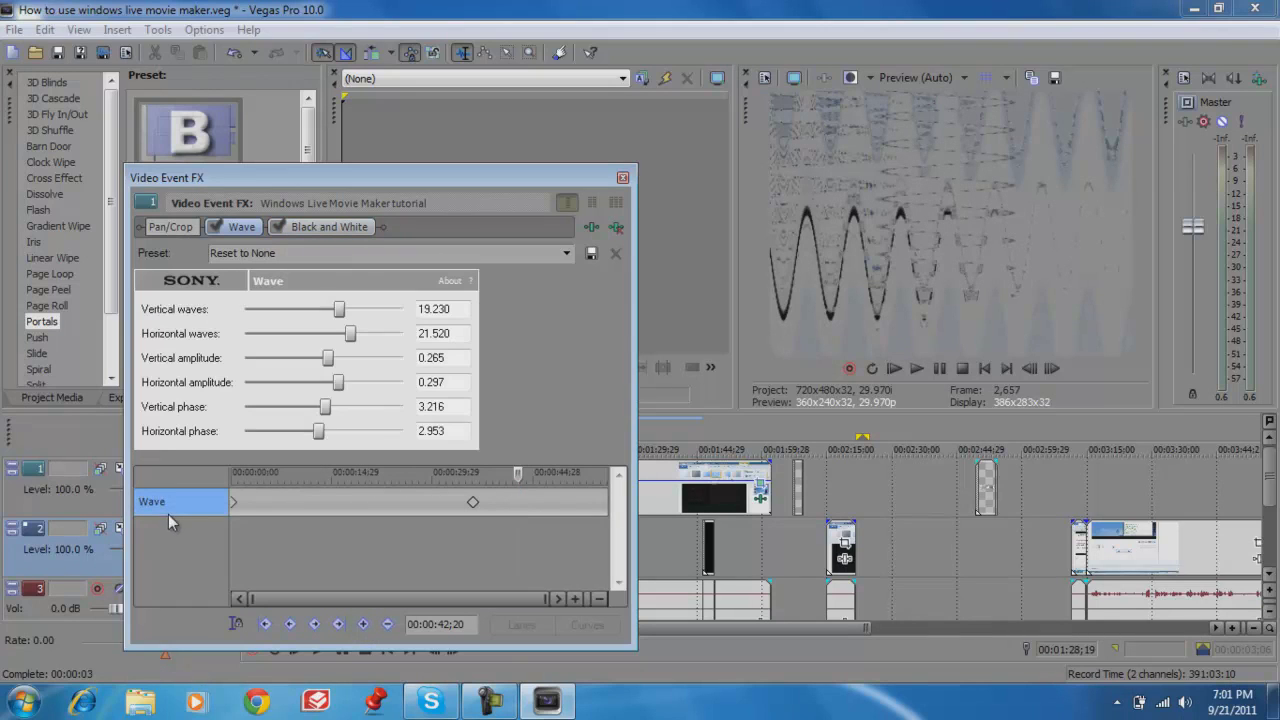
pyautogui.click(347, 232)
pyautogui.click(170, 448)
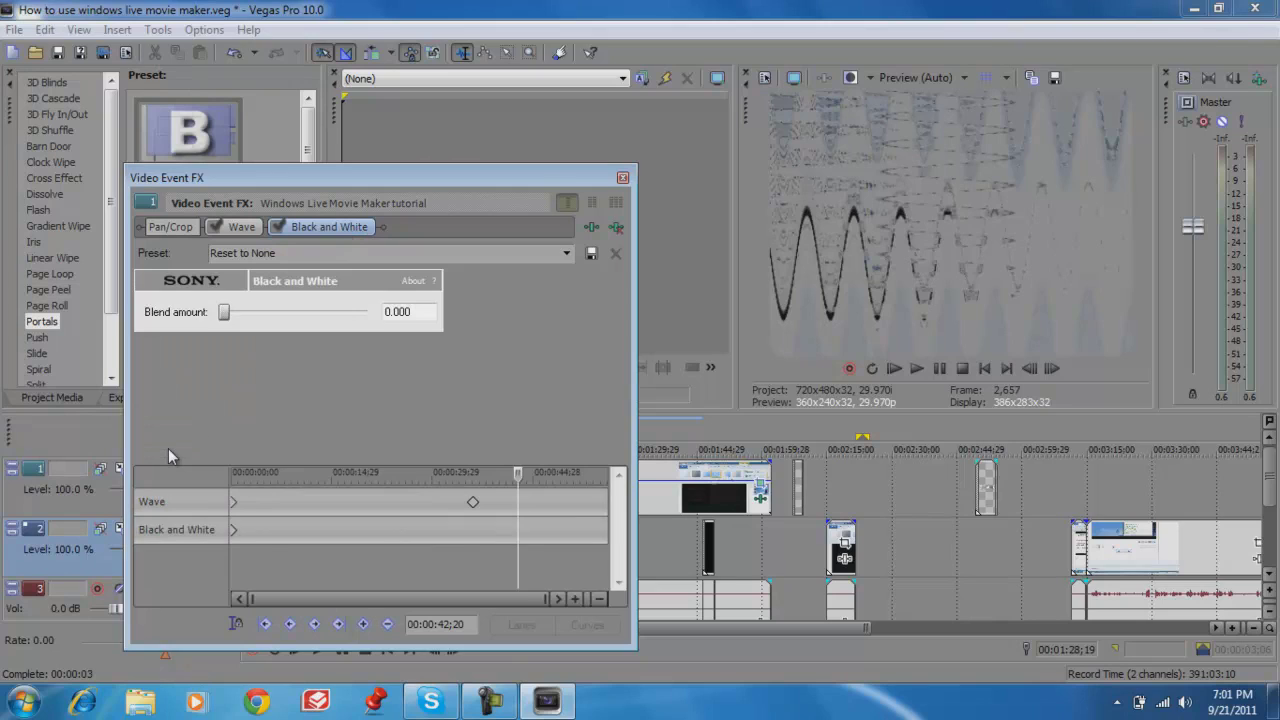
pyautogui.click(230, 530)
pyautogui.moveTo(226, 314)
pyautogui.mouseDown()
pyautogui.moveTo(337, 312)
pyautogui.moveTo(223, 312)
pyautogui.mouseUp()
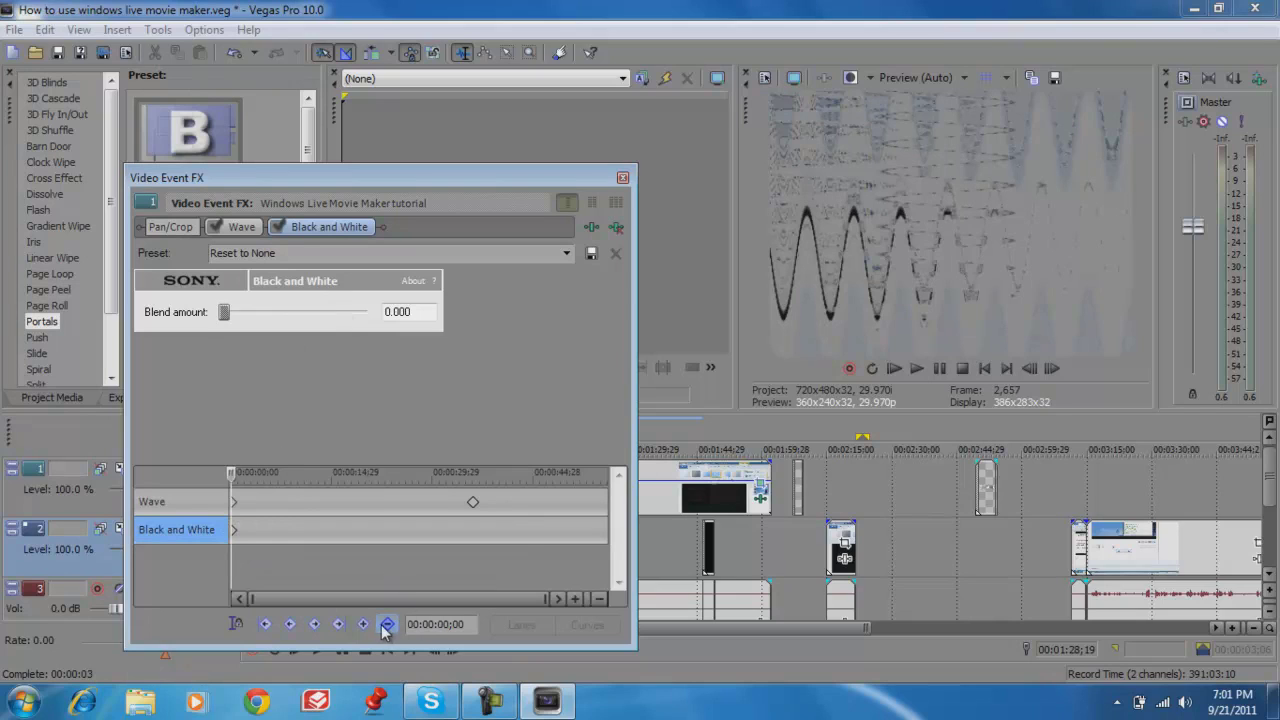
# - Add a Black and White keyframe at 00:00:36;24 with blend amount 1.000, and disable the Wave effect
pyautogui.click(479, 528)
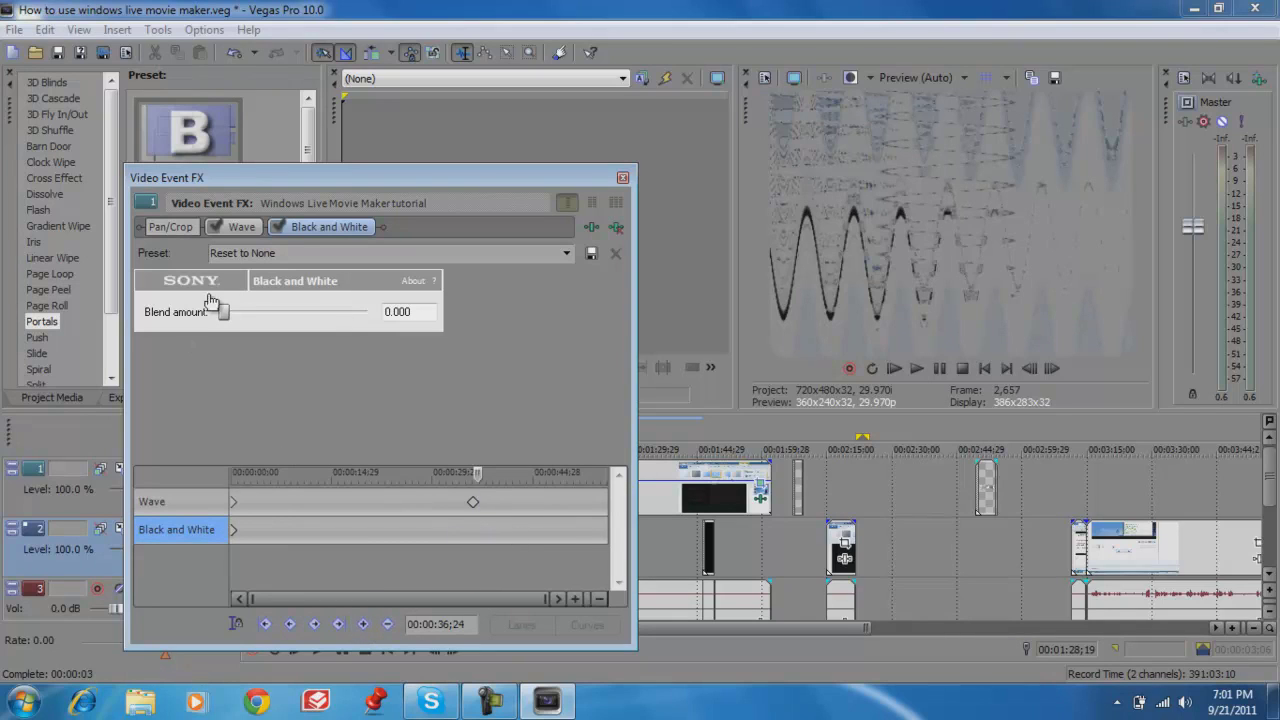
pyautogui.moveTo(224, 312); pyautogui.dragTo(366, 312)
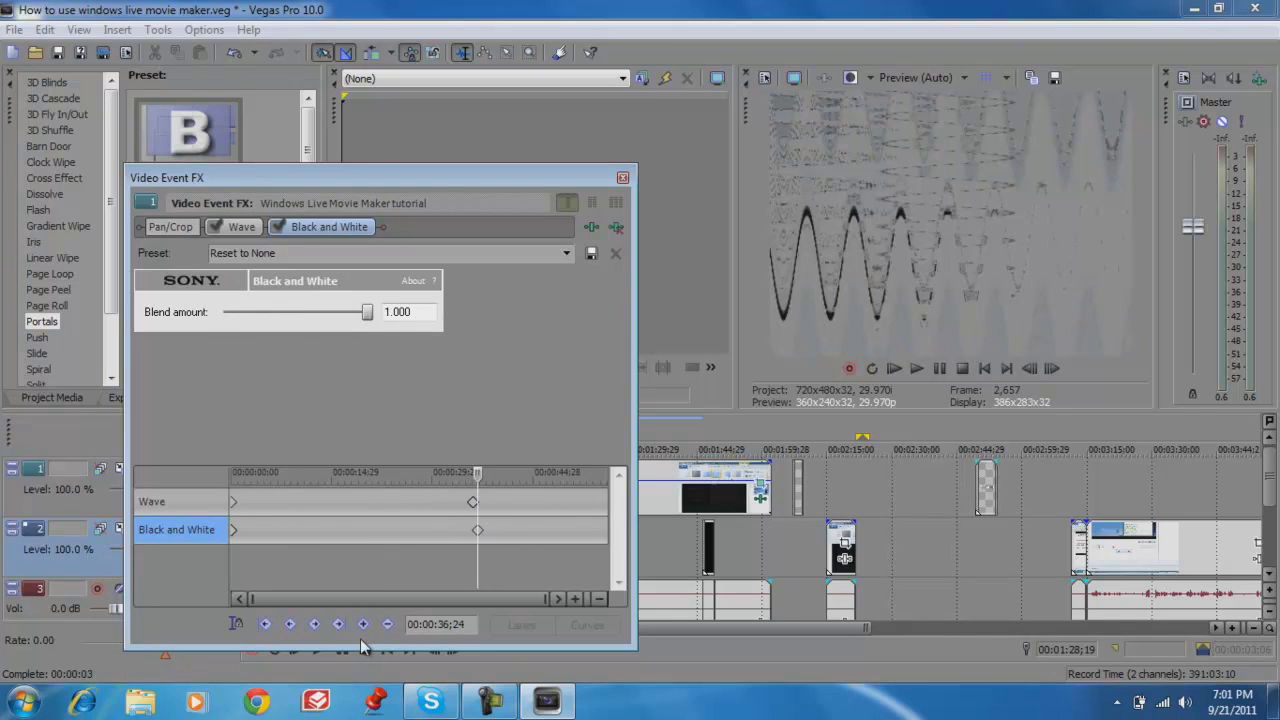
pyautogui.click(246, 229)
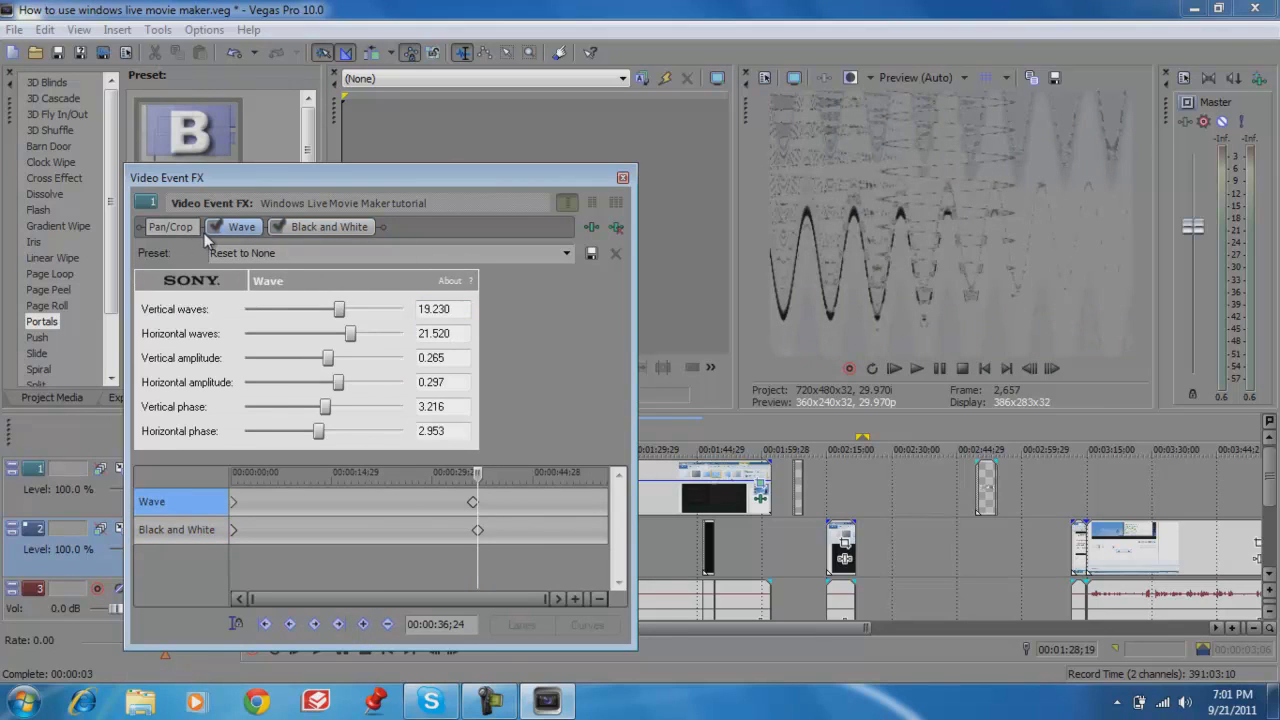
pyautogui.click(213, 228)
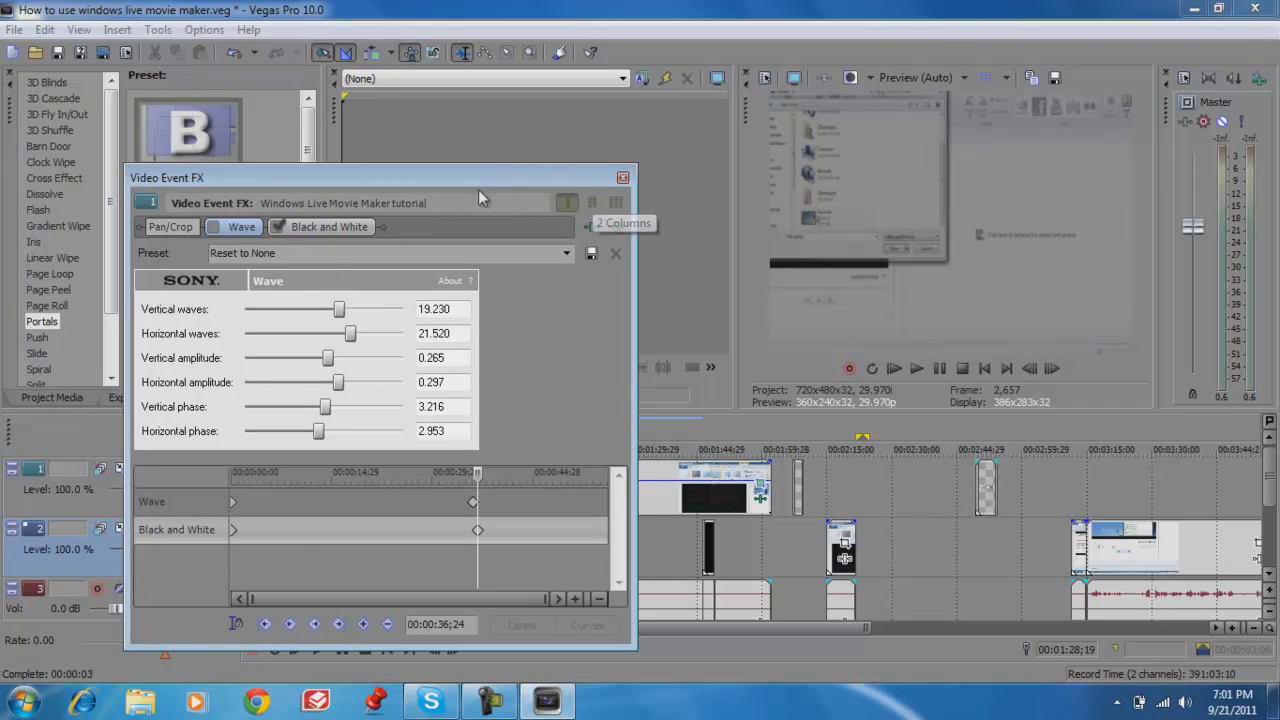
pyautogui.click(622, 177)
# - Preview the edited track 1 clip from 00:01:21;03, then place the timeline cursor at 00:01:11;15
pyautogui.click(592, 531)
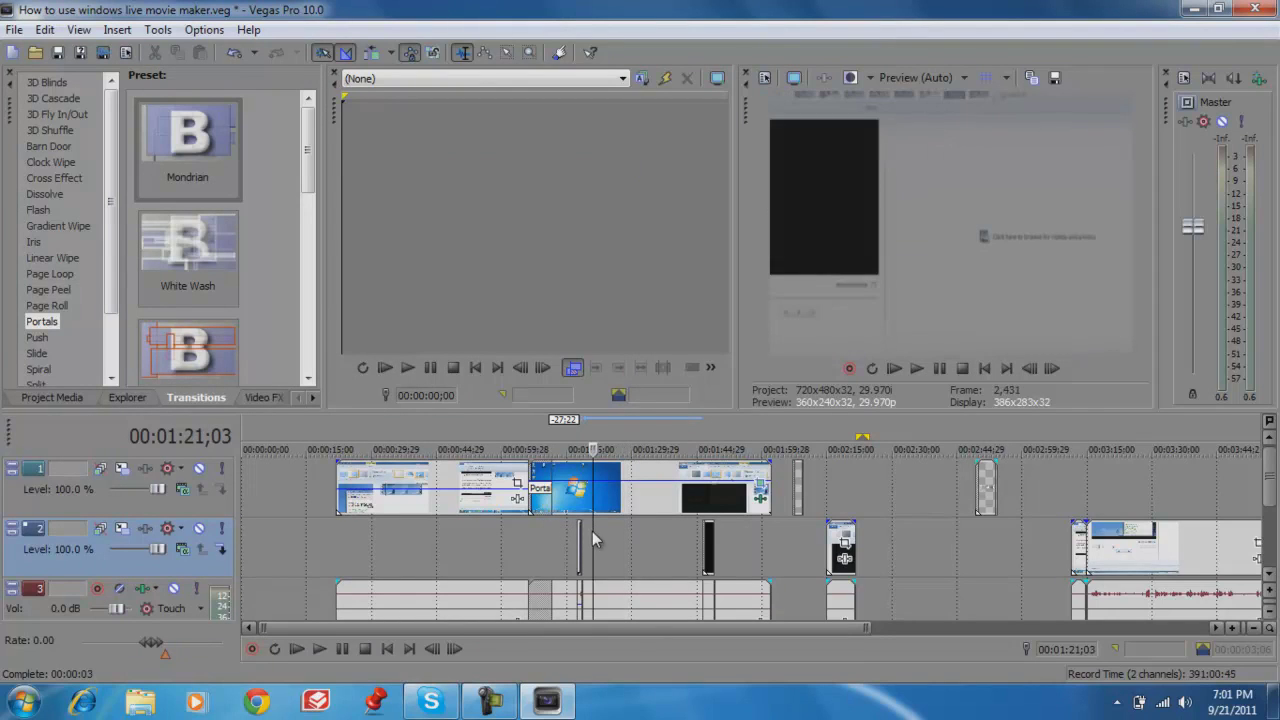
pyautogui.press('space')
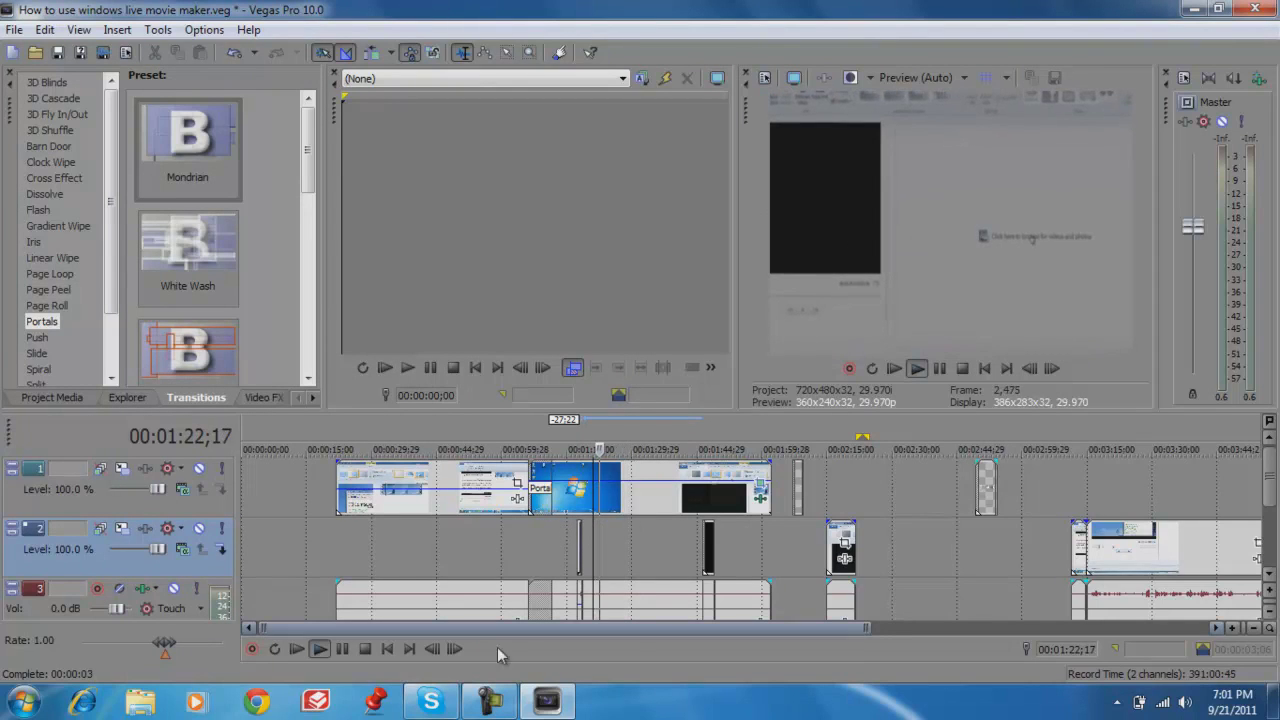
pyautogui.click(320, 648)
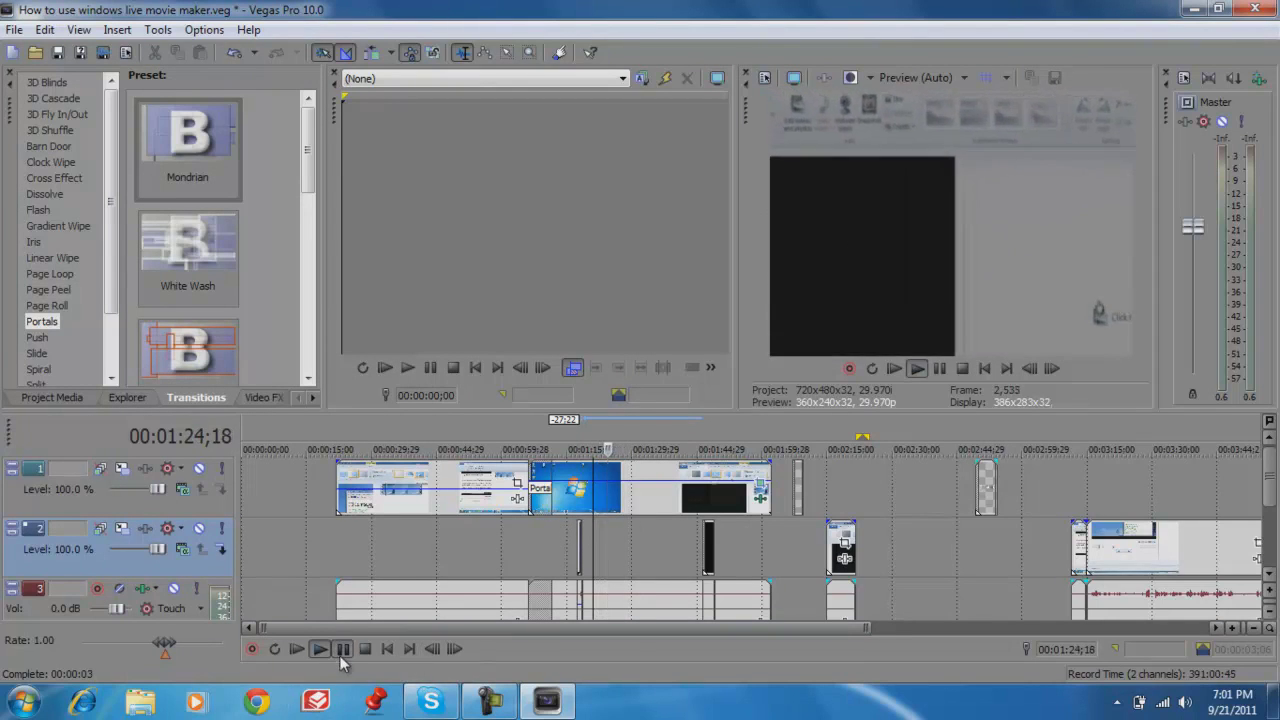
pyautogui.click(633, 546)
pyautogui.click(550, 548)
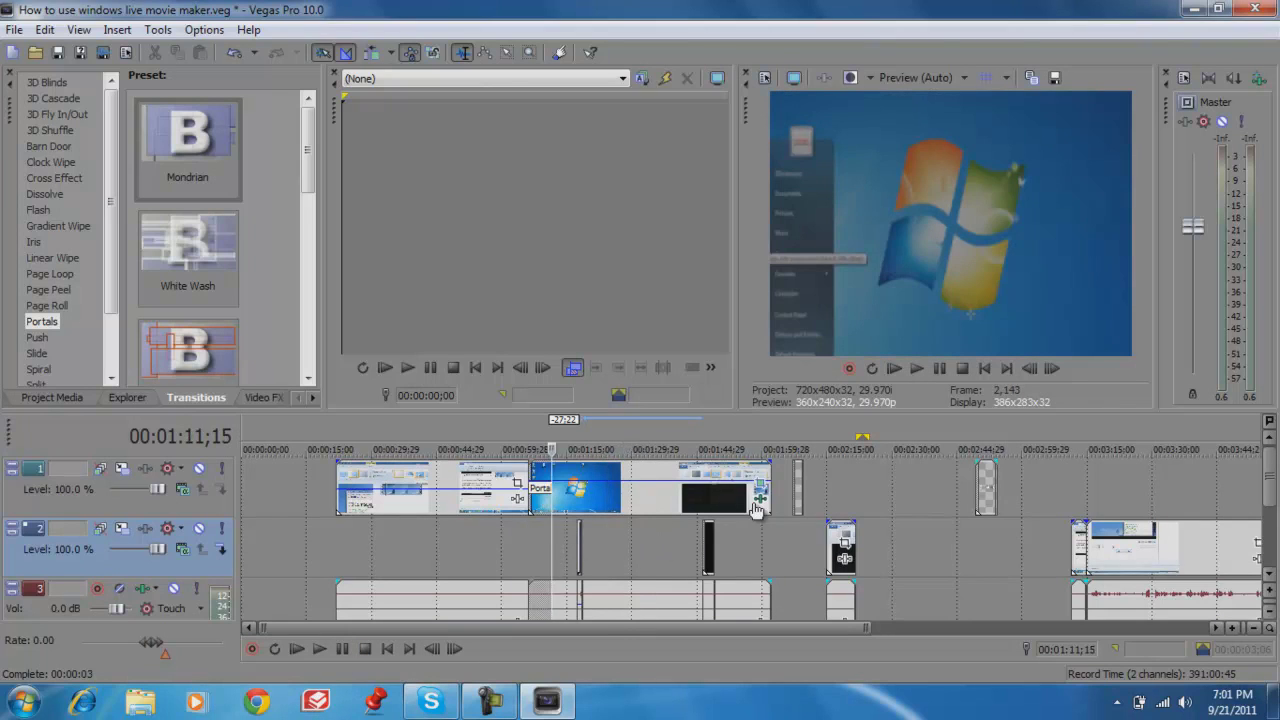
# - Add the Sony Stereoscopic 3D Adjust effect to the same track 1 clip and set its horizontal offset to -0.0284
pyautogui.click(760, 501)
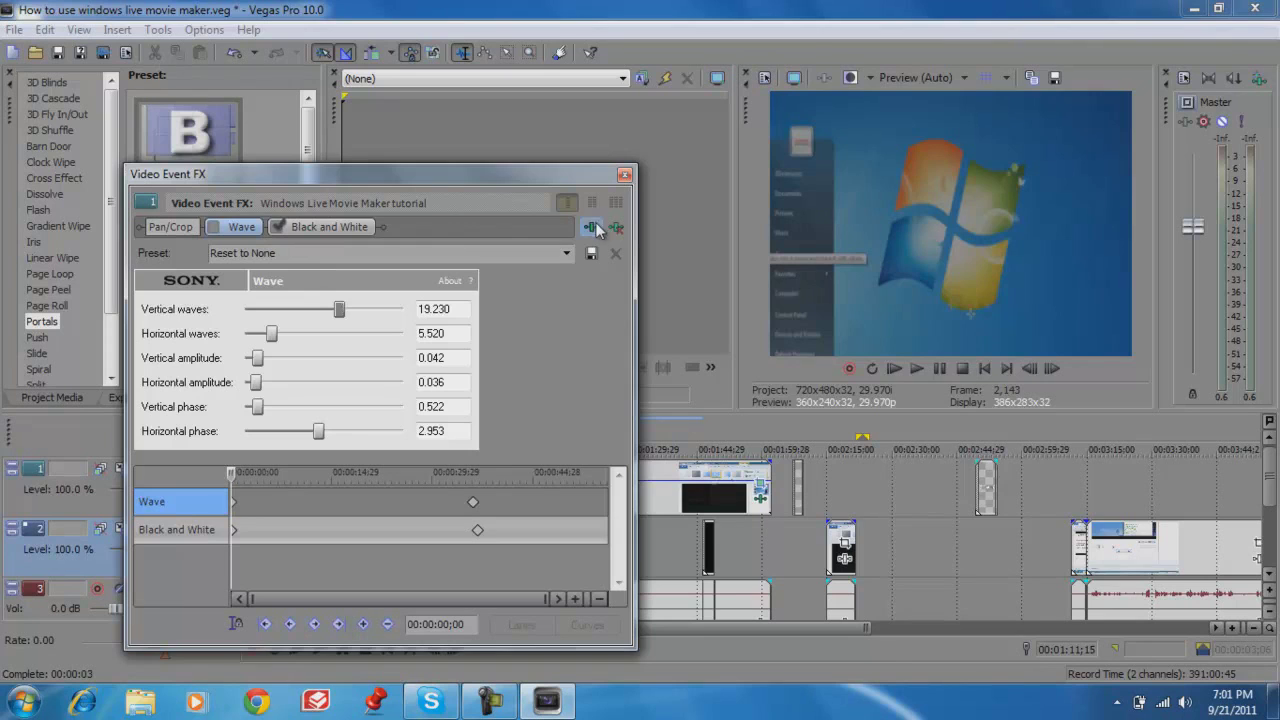
pyautogui.click(593, 229)
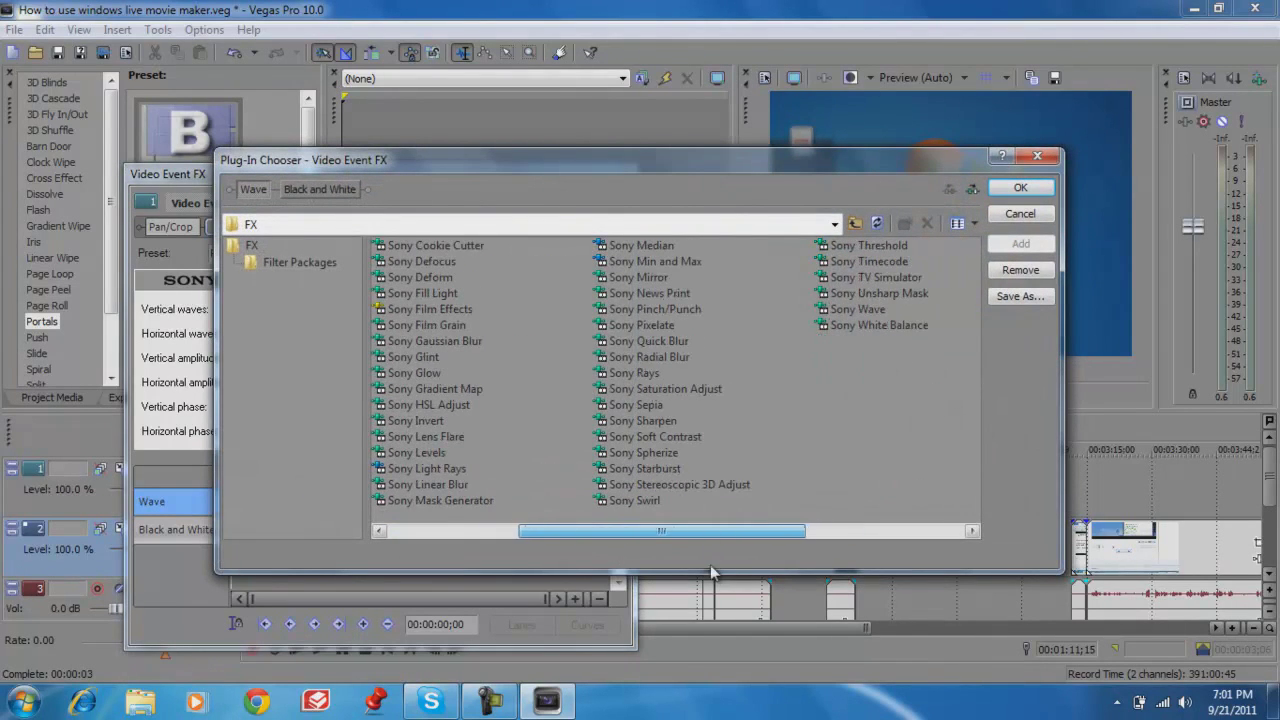
pyautogui.click(664, 483)
pyautogui.click(1020, 244)
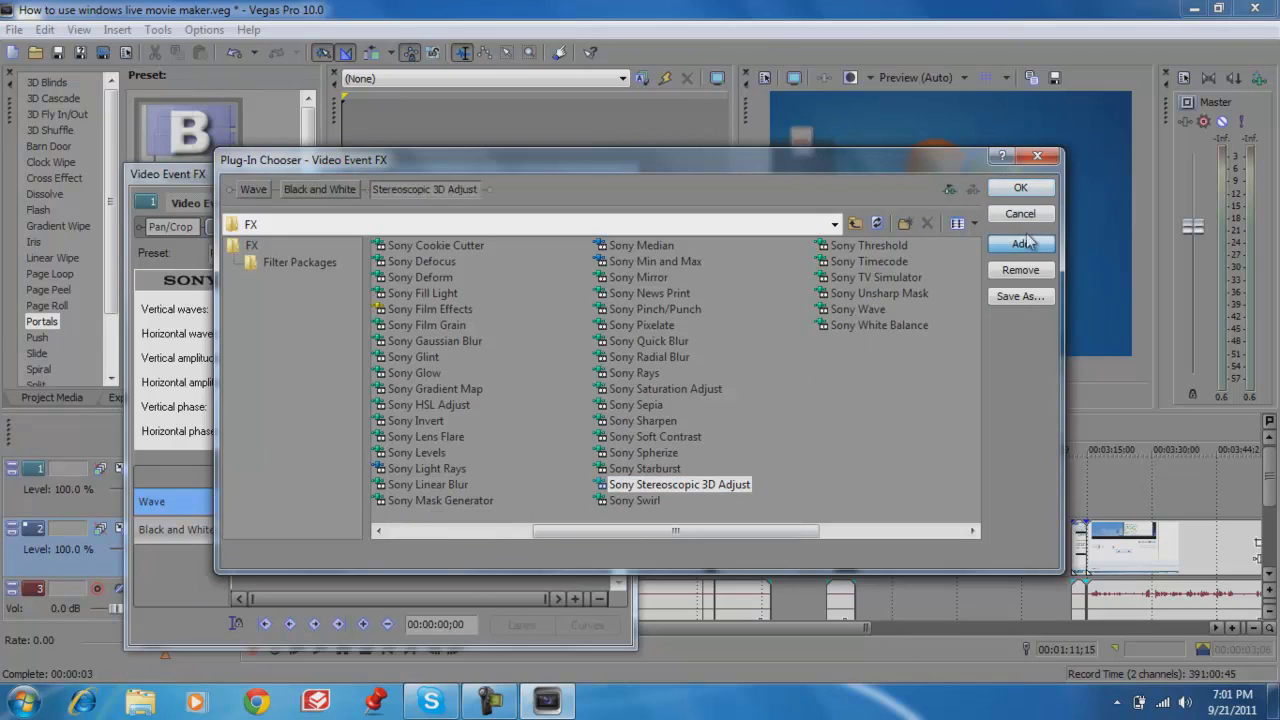
pyautogui.click(1020, 188)
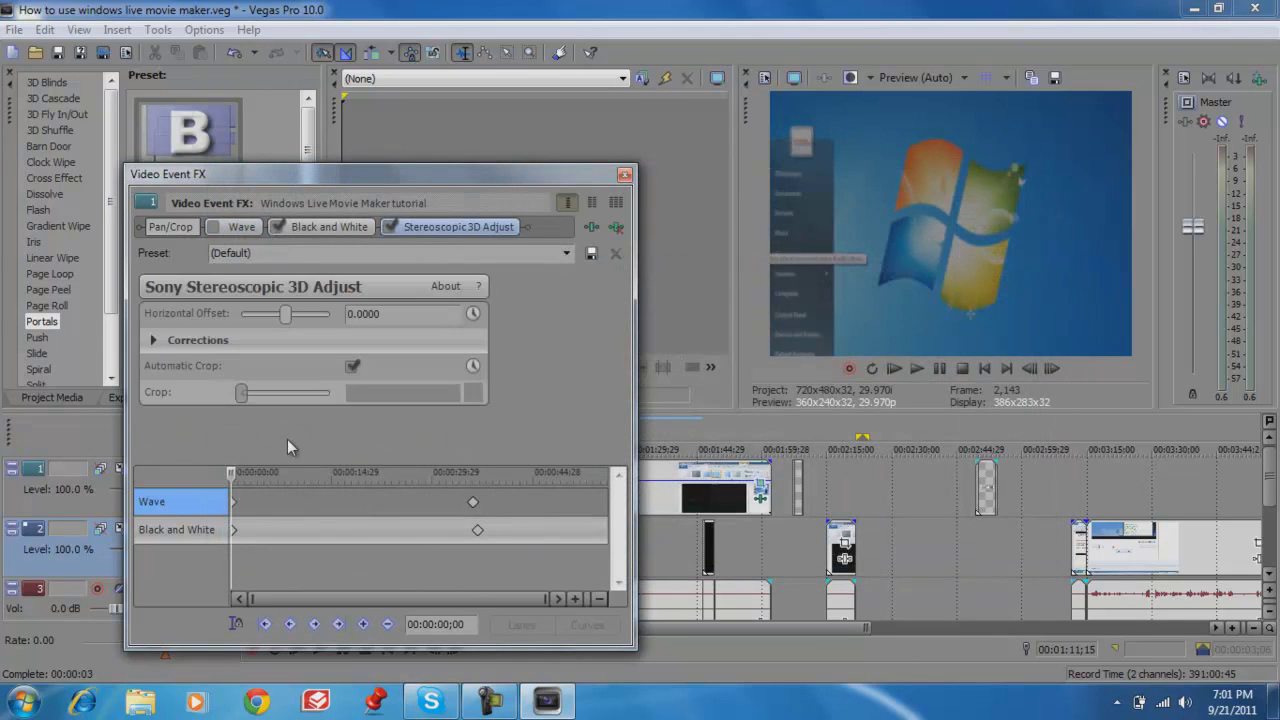
pyautogui.moveTo(285, 315)
pyautogui.mouseDown()
pyautogui.moveTo(320, 316)
pyautogui.moveTo(276, 335)
pyautogui.mouseUp()
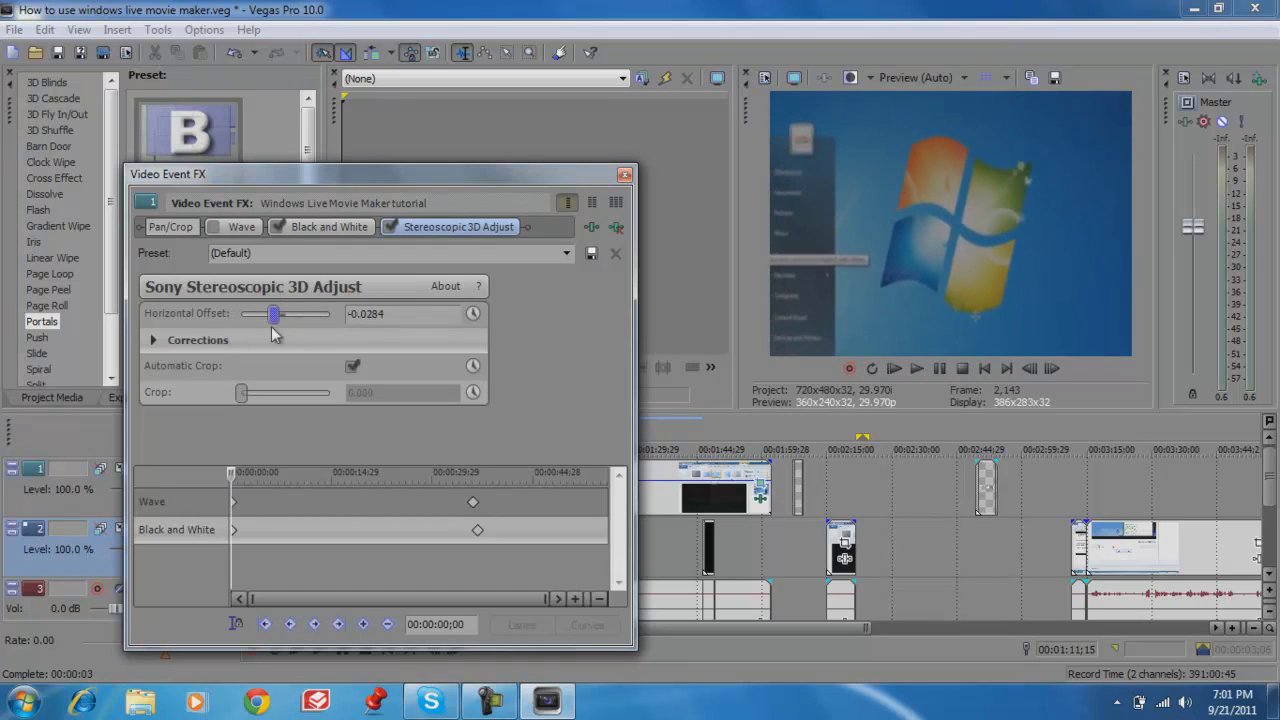
pyautogui.click(624, 174)
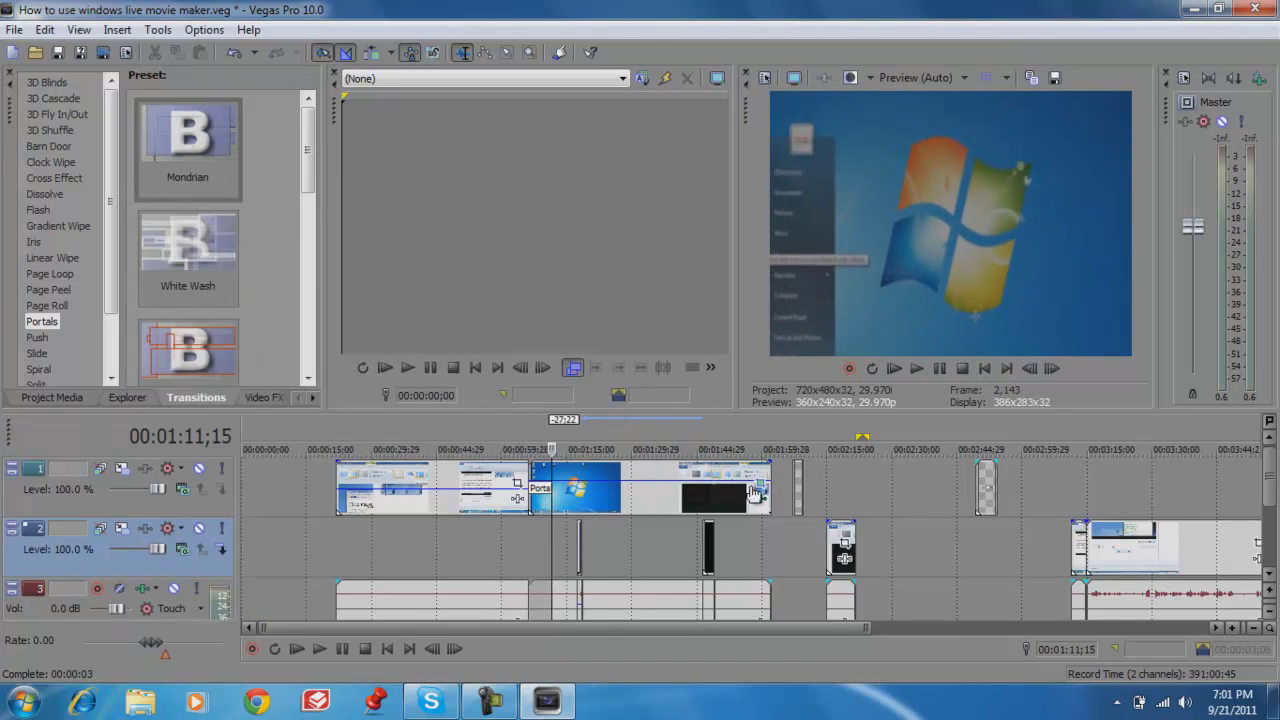
# - Move the last long clip from track 2 to track 1, starting at about 00:03:01, and open its Pan/Crop settings in an enlarged window
pyautogui.moveTo(1145, 563); pyautogui.dragTo(1163, 494)
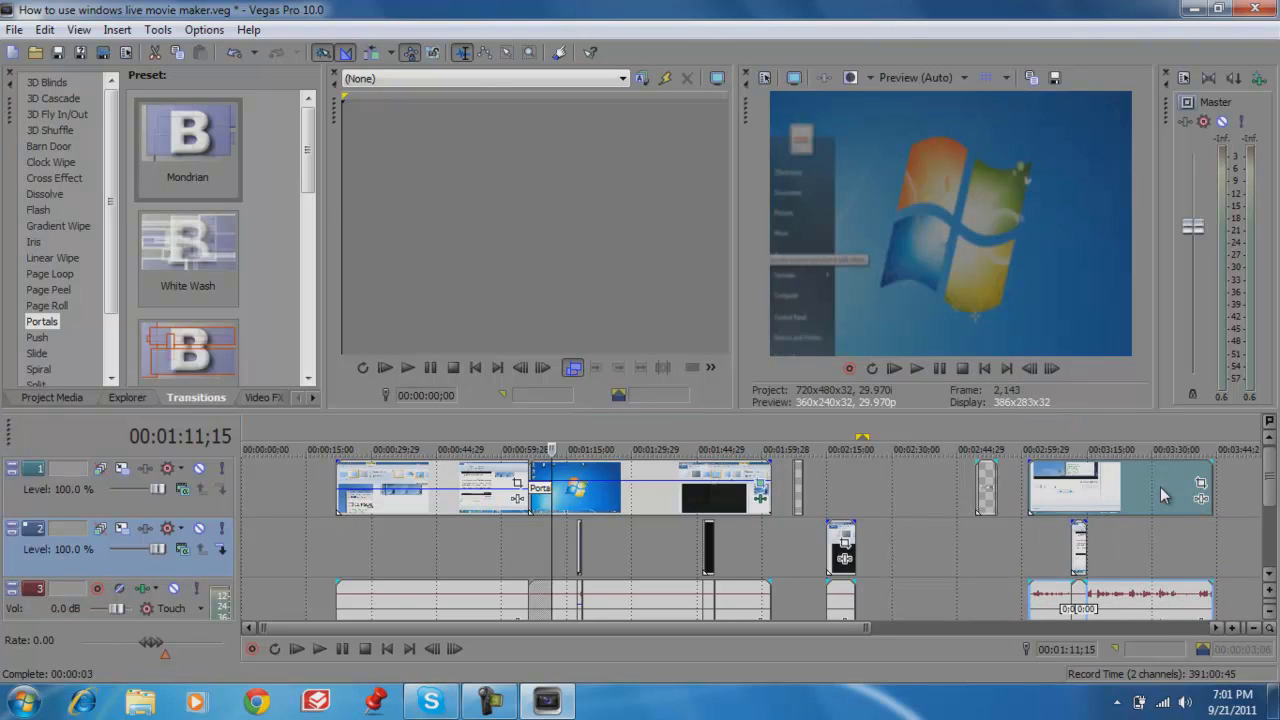
pyautogui.click(1201, 486)
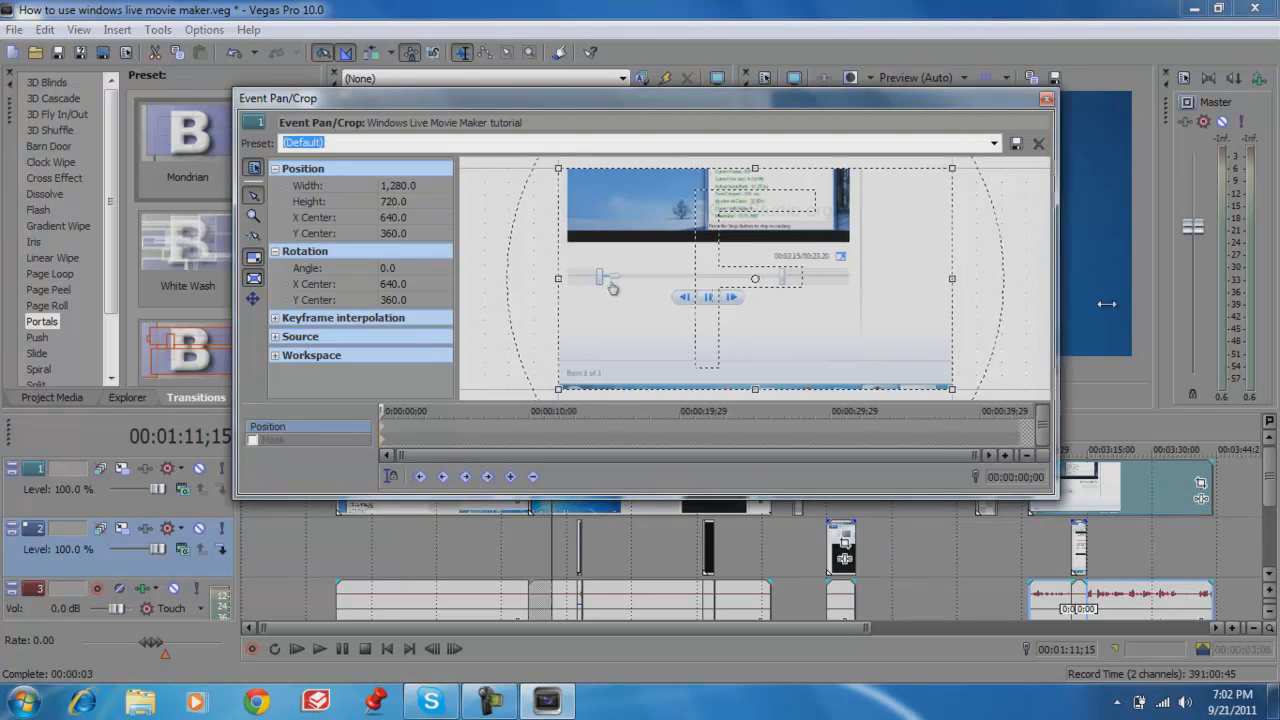
pyautogui.moveTo(1040, 306); pyautogui.dragTo(1207, 308)
pyautogui.moveTo(1045, 497); pyautogui.dragTo(1047, 651)
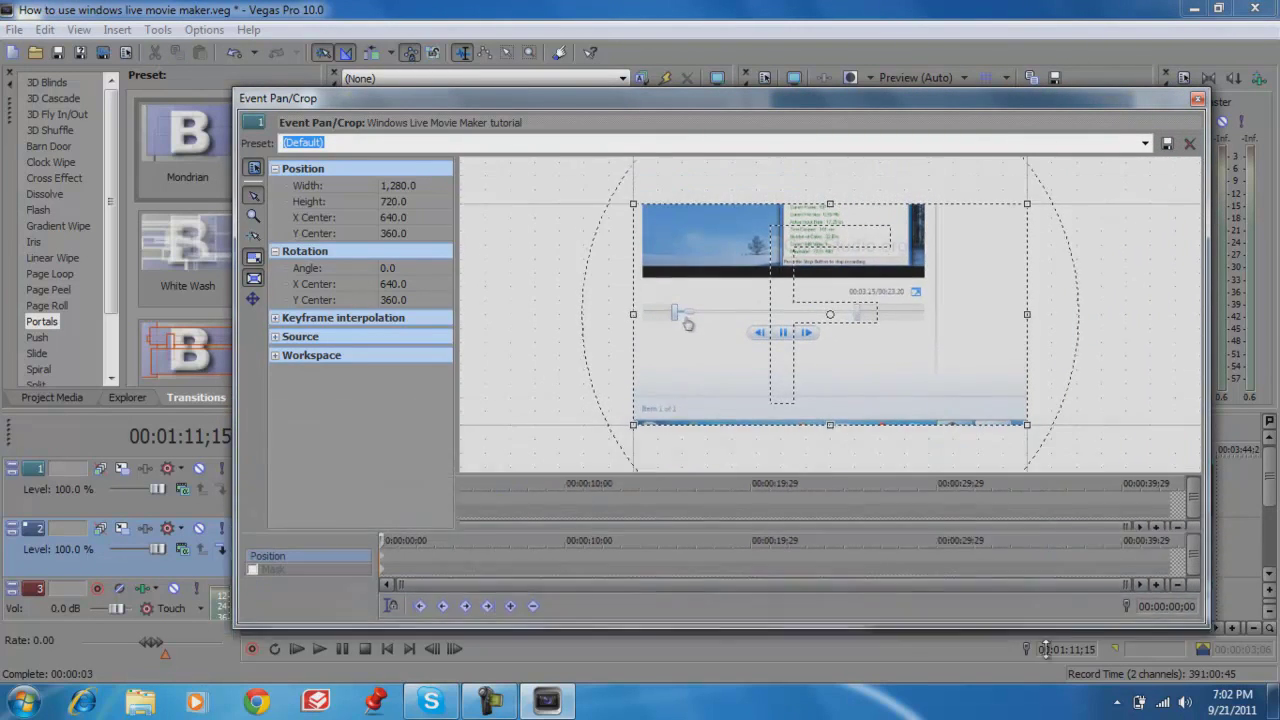
# - Enable masking for the clip and trace a closed mask path around the three playback buttons in the frame
pyautogui.click(253, 595)
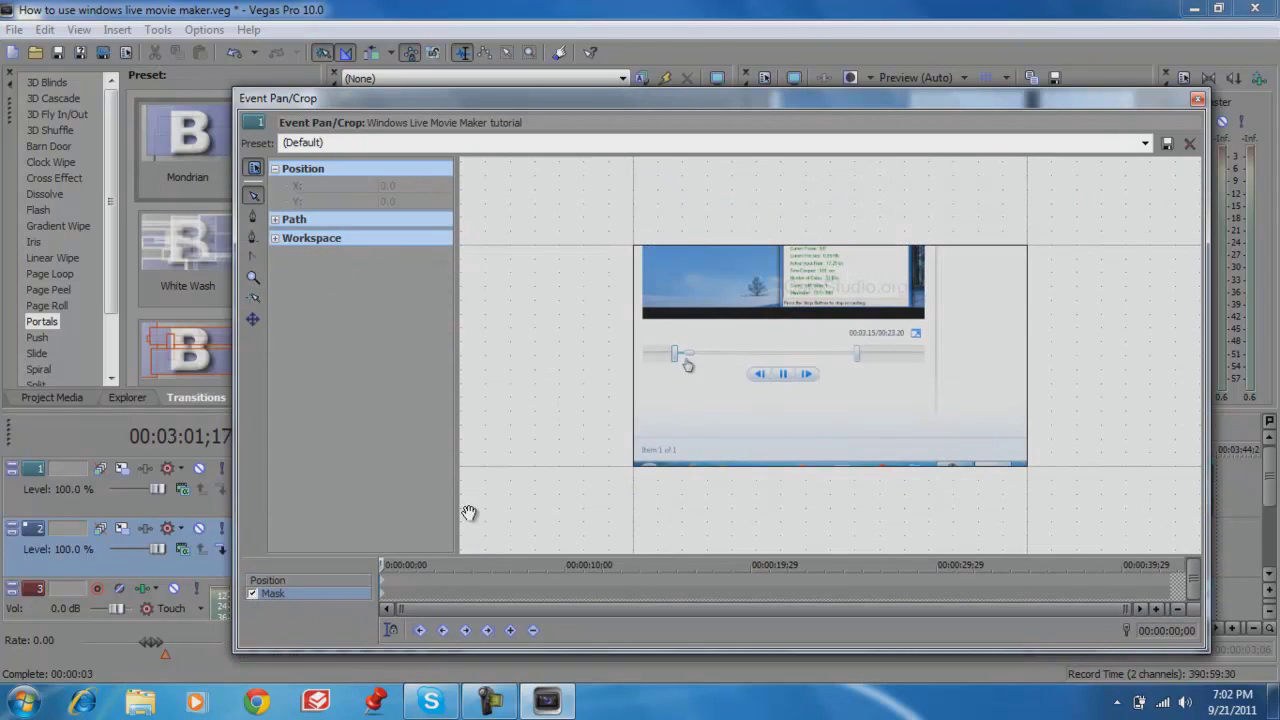
pyautogui.click(253, 218)
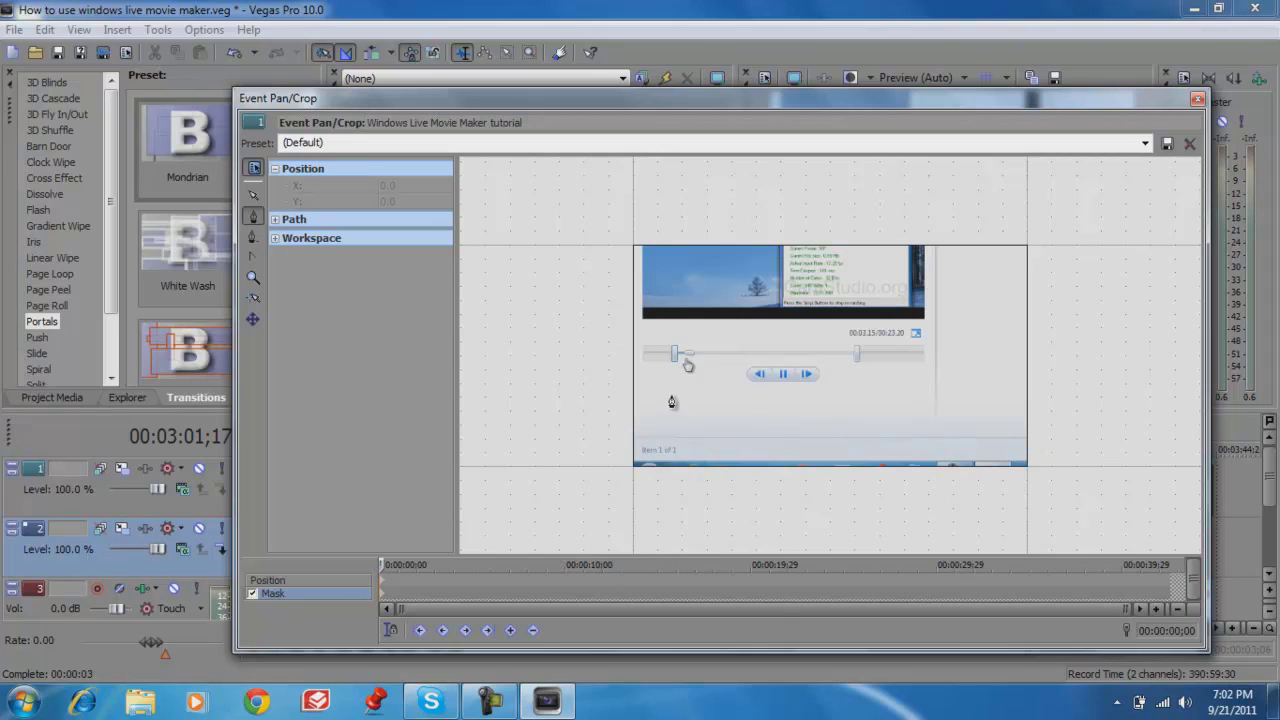
pyautogui.click(253, 278)
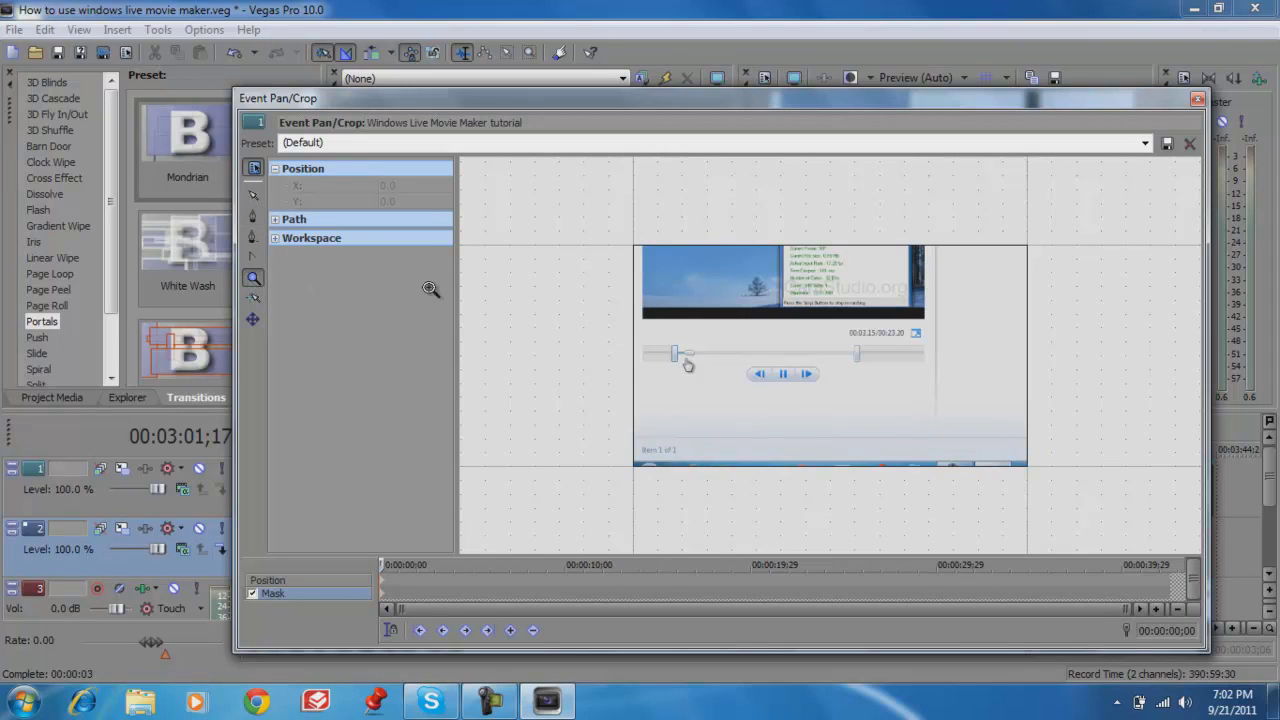
pyautogui.click(683, 406)
pyautogui.click(1005, 333)
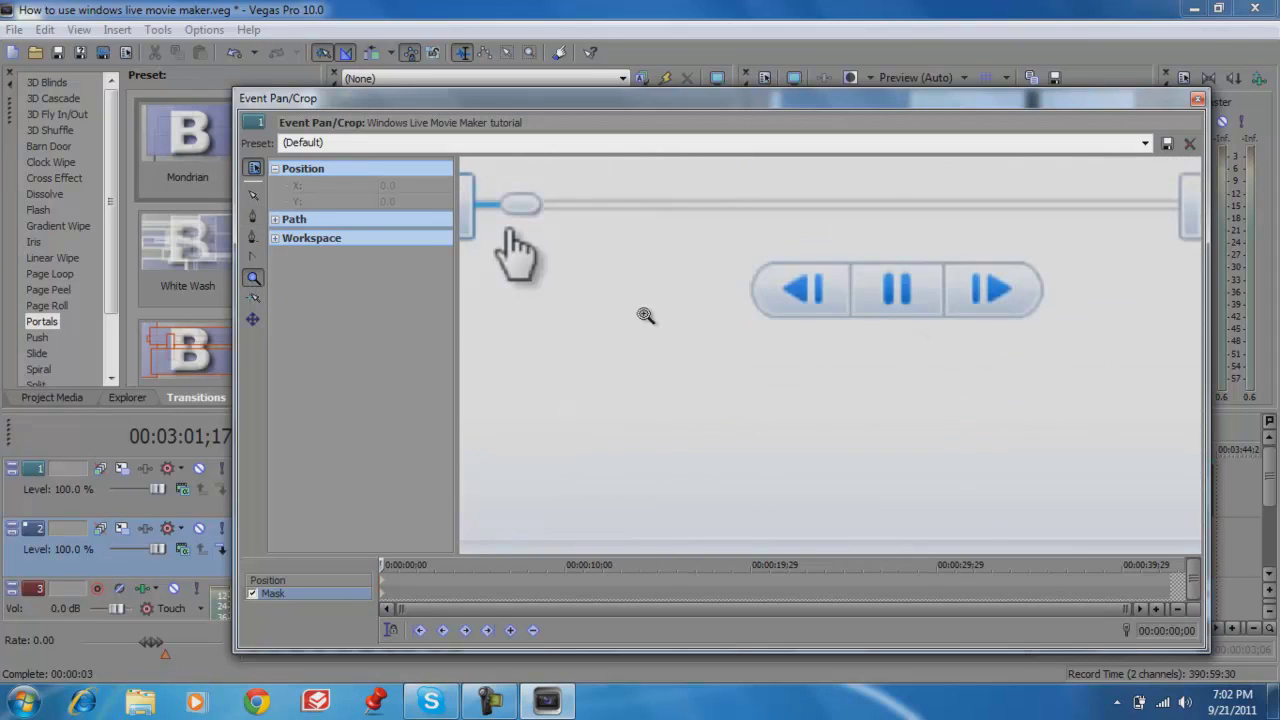
pyautogui.click(252, 216)
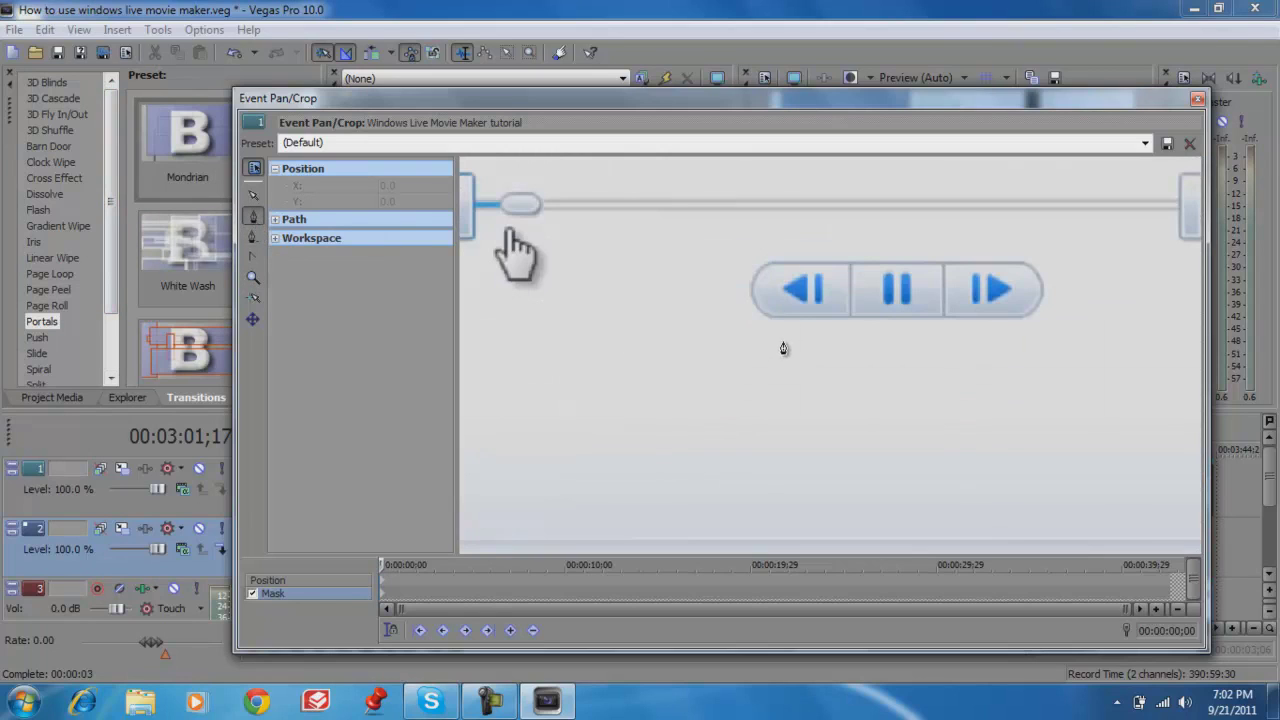
pyautogui.click(798, 316)
pyautogui.click(1024, 317)
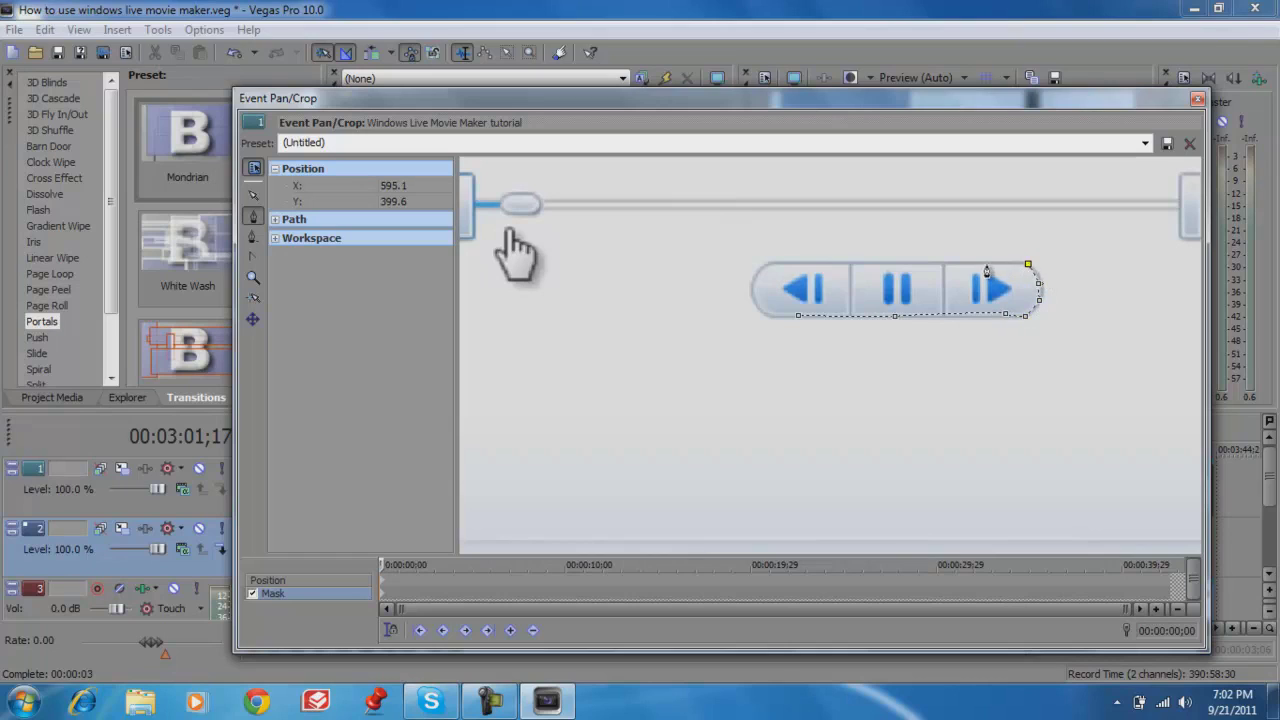
pyautogui.click(772, 263)
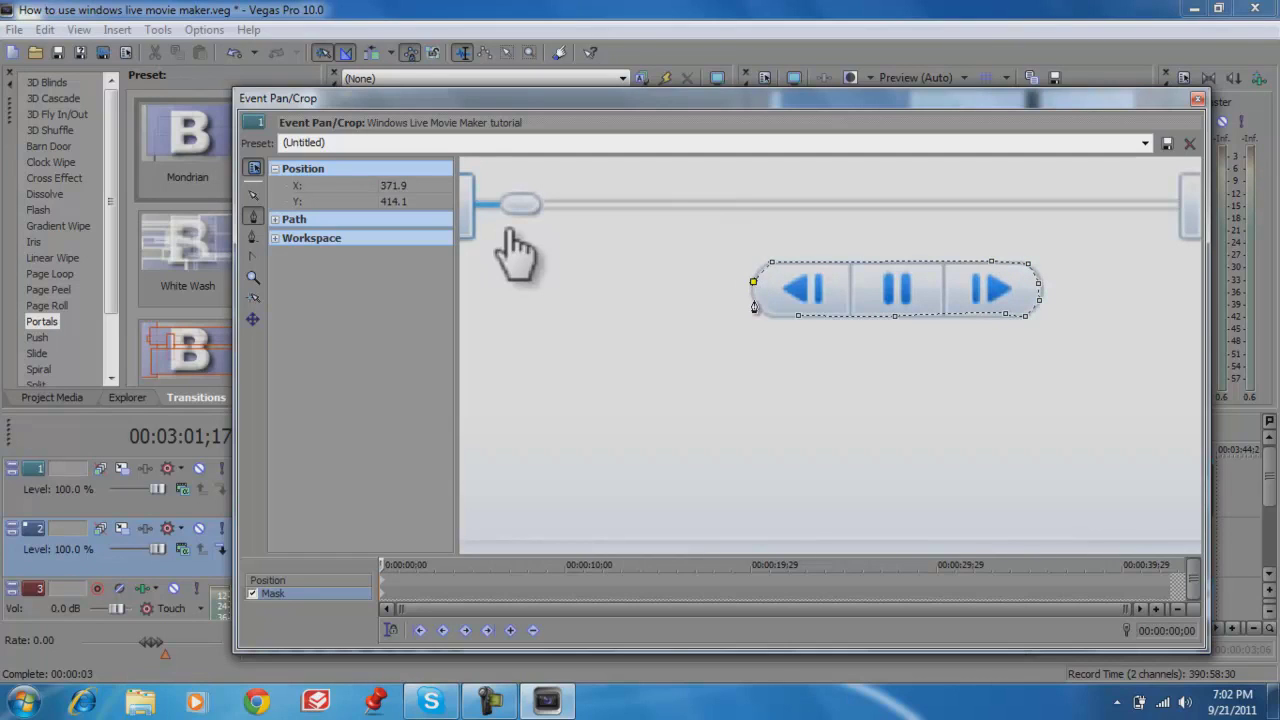
pyautogui.click(785, 319)
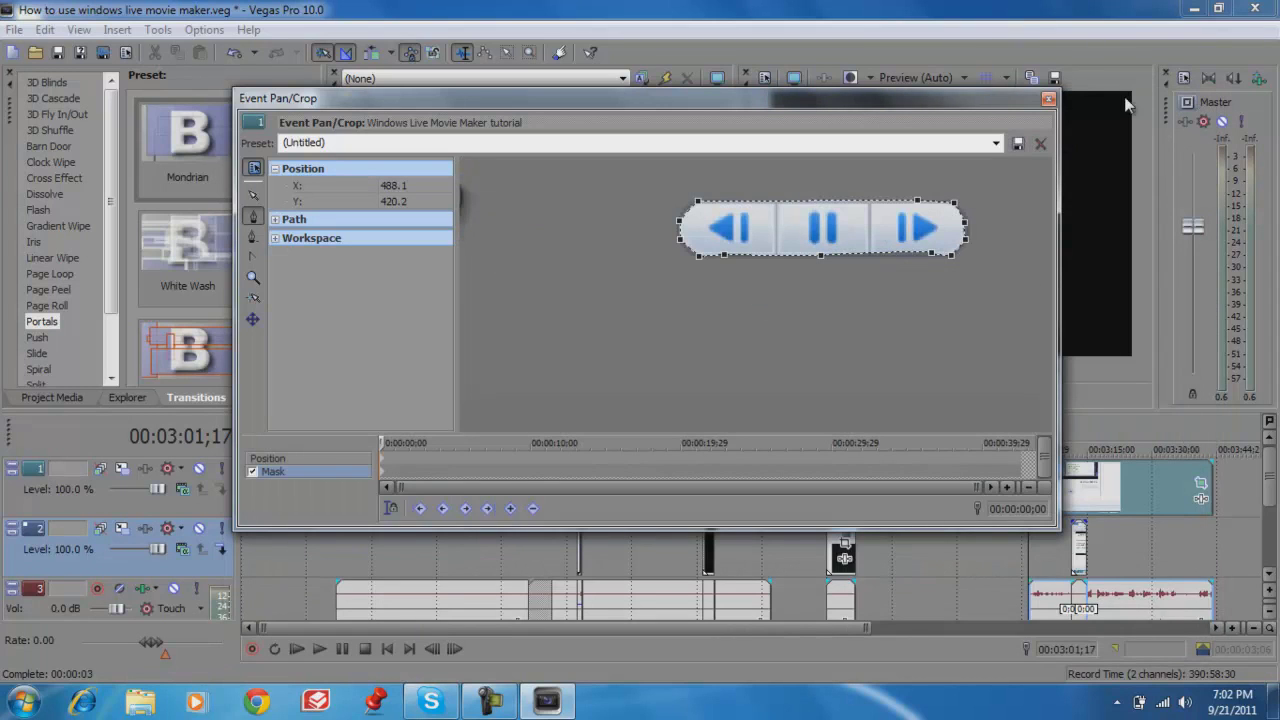
pyautogui.click(1048, 97)
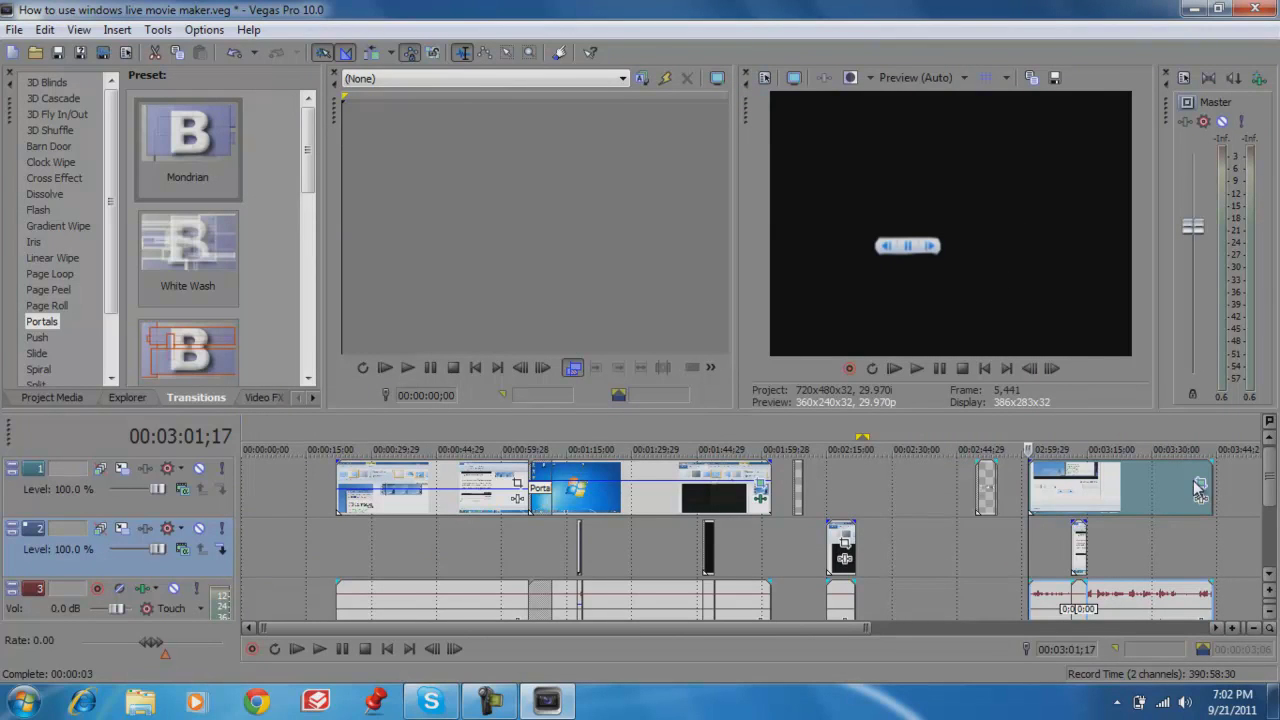
# - Reopen the clip's Pan/Crop settings and delete the mask path around the playback buttons
pyautogui.click(1195, 488)
pyautogui.click(1201, 486)
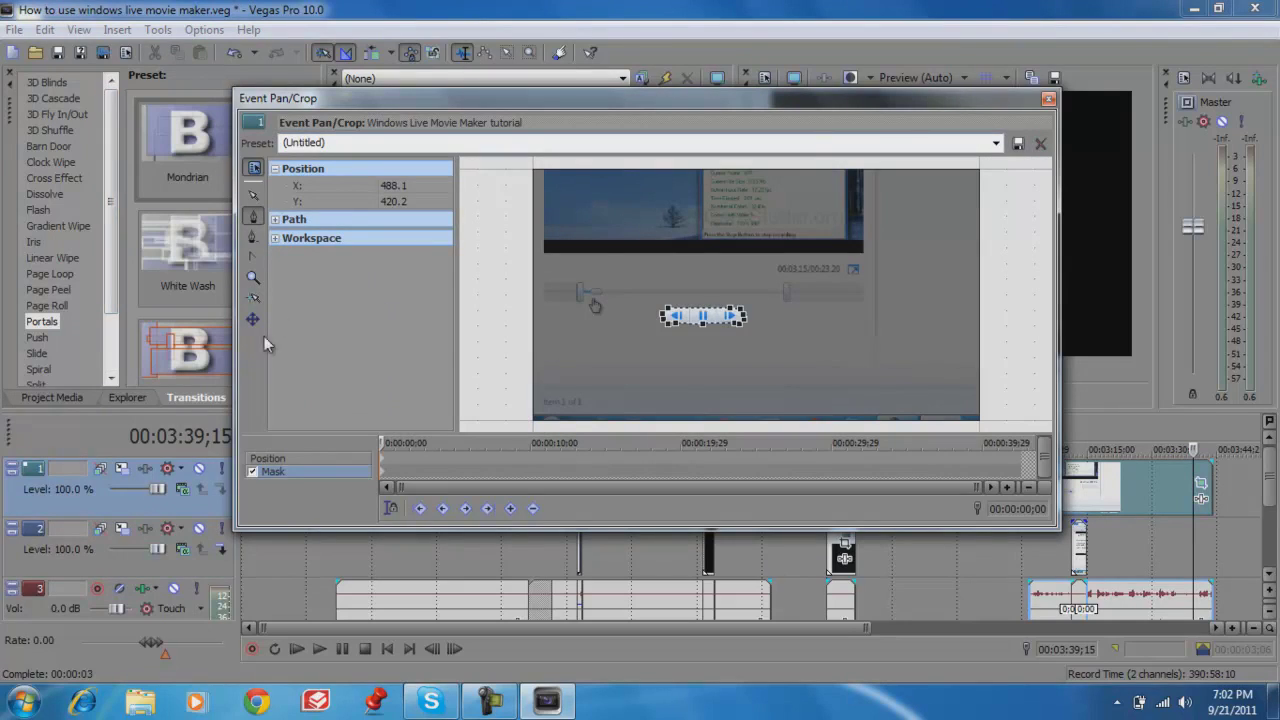
pyautogui.click(252, 240)
pyautogui.click(676, 324)
pyautogui.press('Delete')
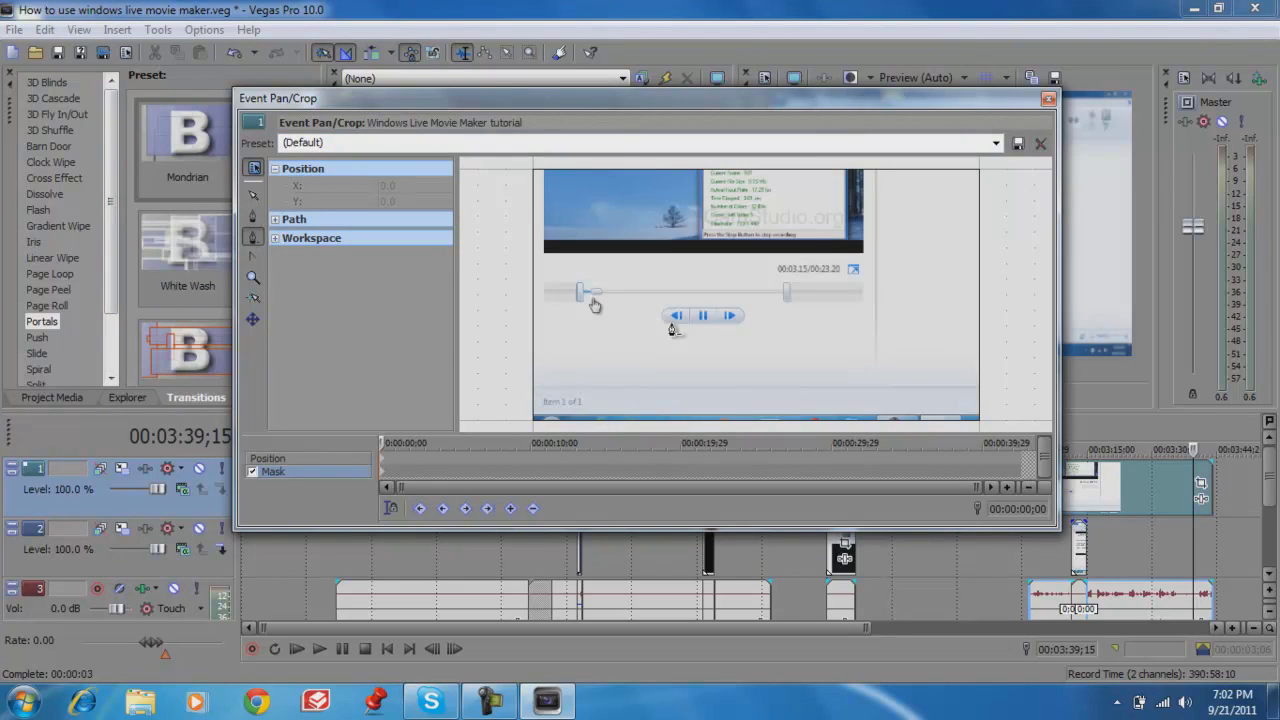
pyautogui.click(1049, 99)
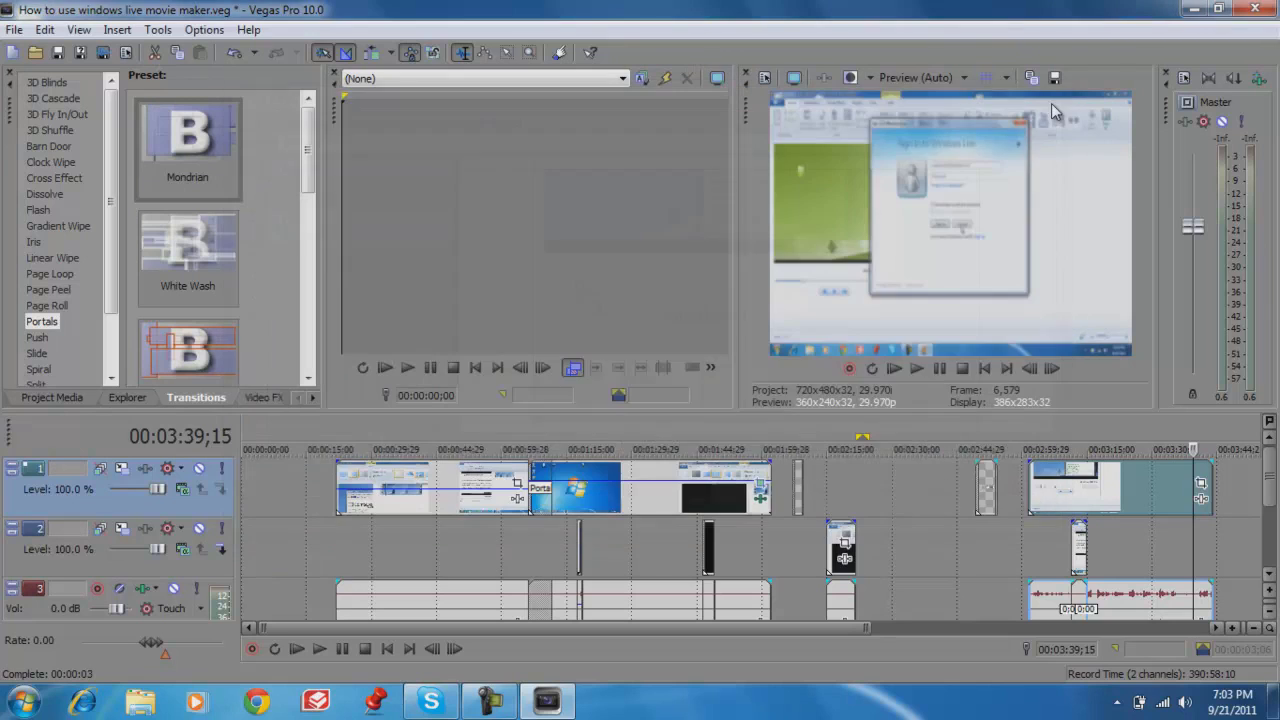
# - Insert a text media event on track 1 at 00:03:39;15 with the text "ZDeztroyerz Videos"
pyautogui.rightClick(858, 496)
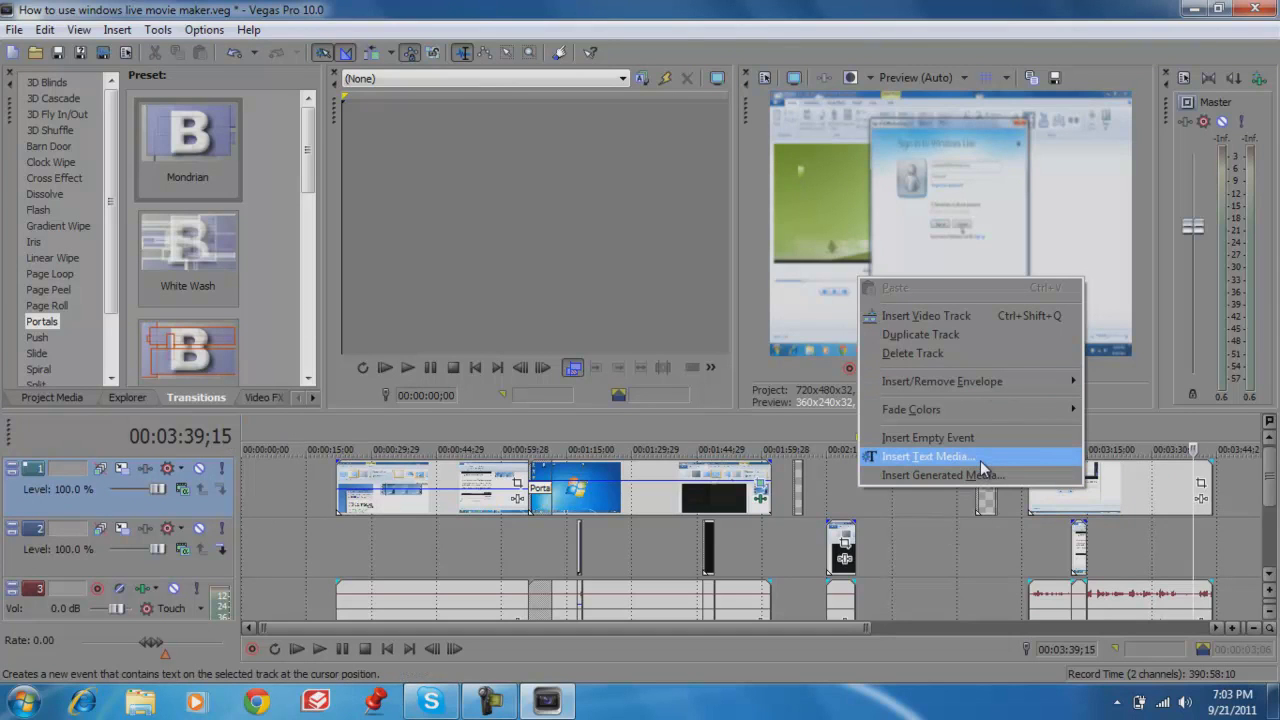
pyautogui.click(925, 456)
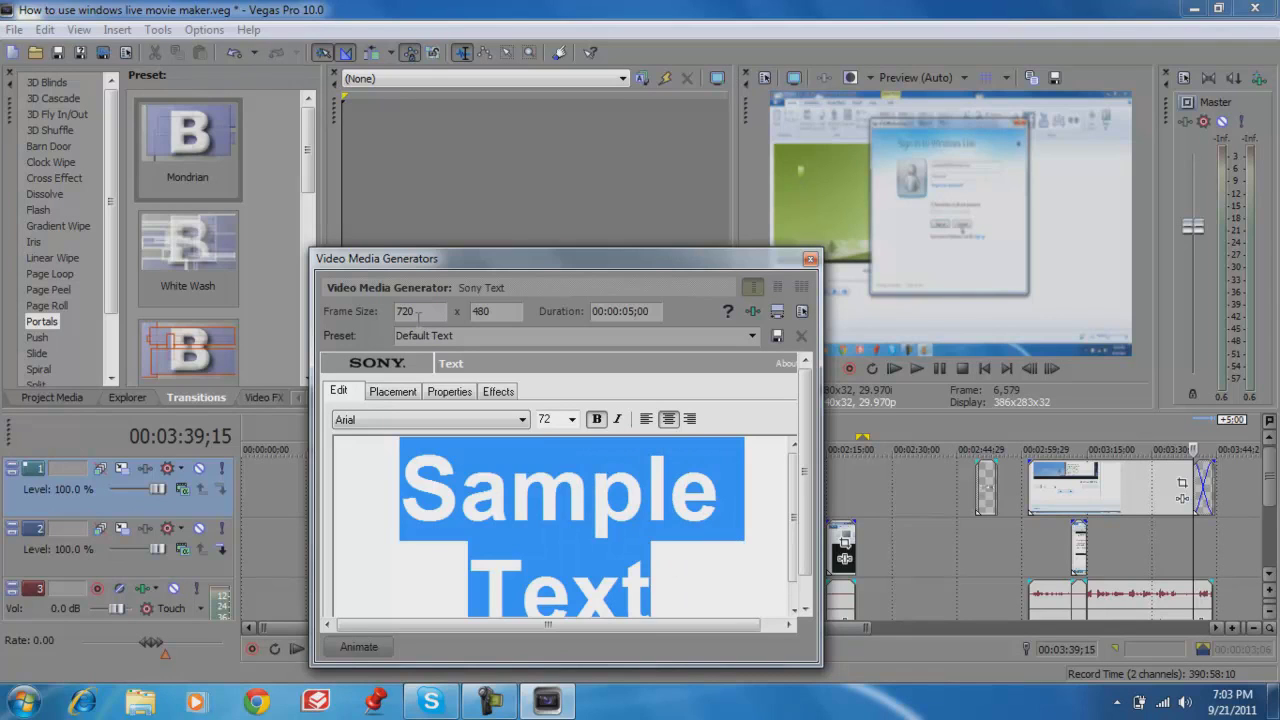
pyautogui.write('ZDez')
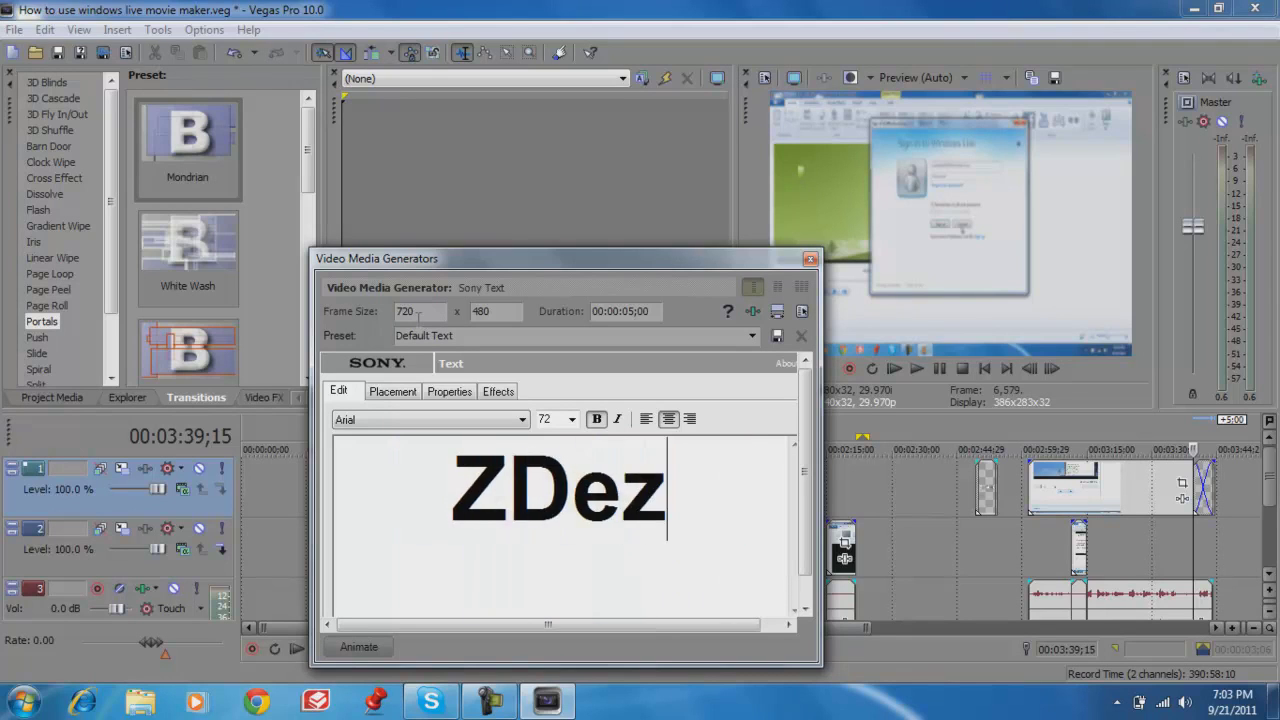
pyautogui.write('troyerz Videox')
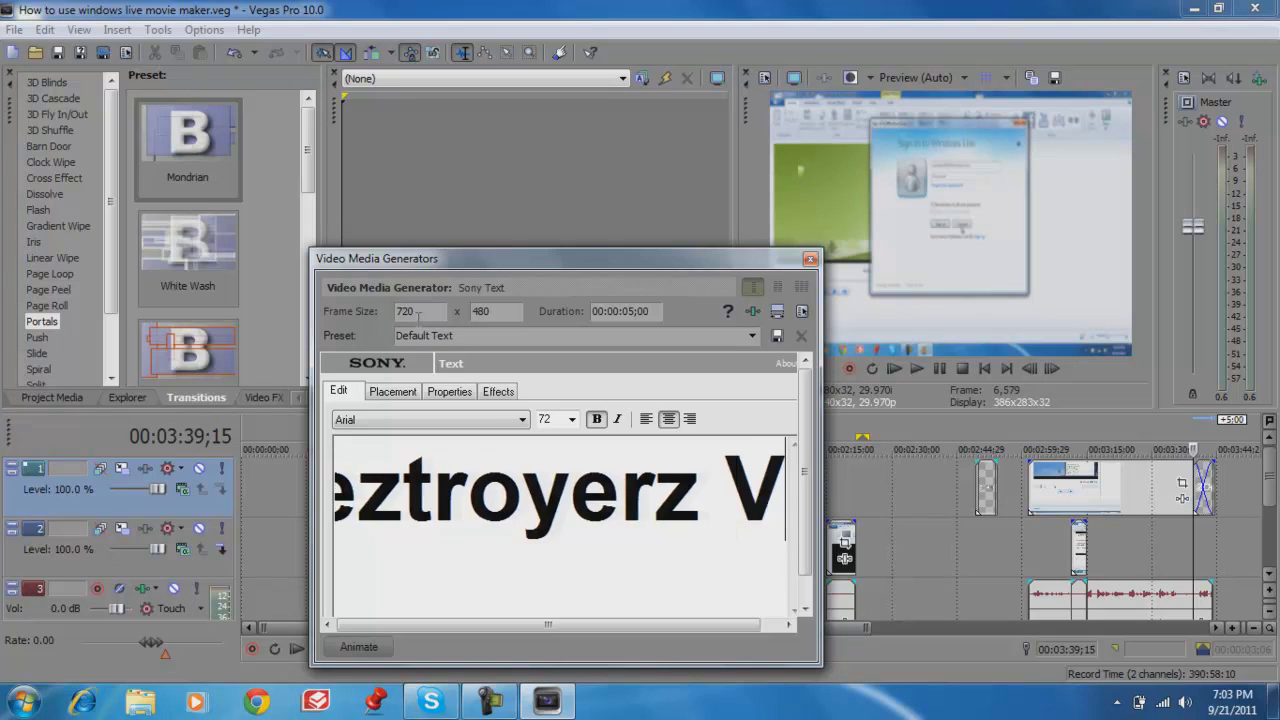
pyautogui.press('BackSpace')
pyautogui.write('s')
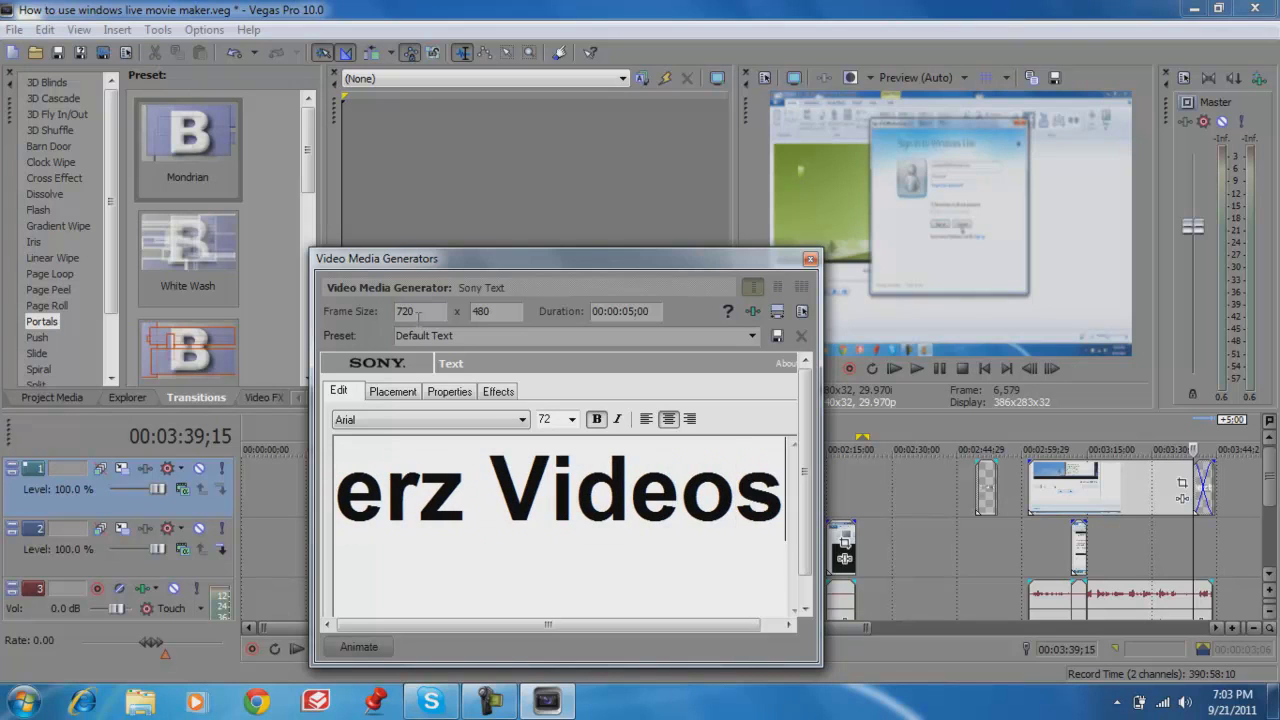
# - Change the font of the "ZDeztroyerz Videos" text to Adobe Arabic
pyautogui.click(397, 424)
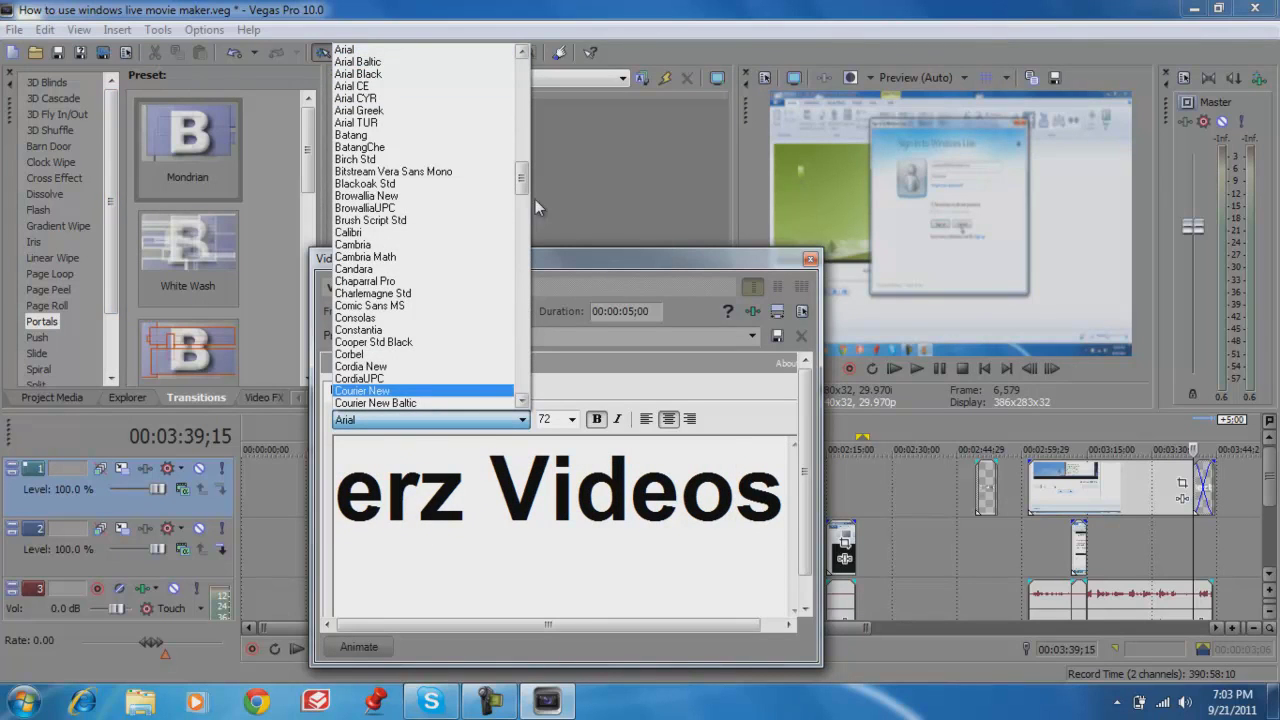
pyautogui.moveTo(521, 178); pyautogui.dragTo(521, 256)
pyautogui.click(420, 232)
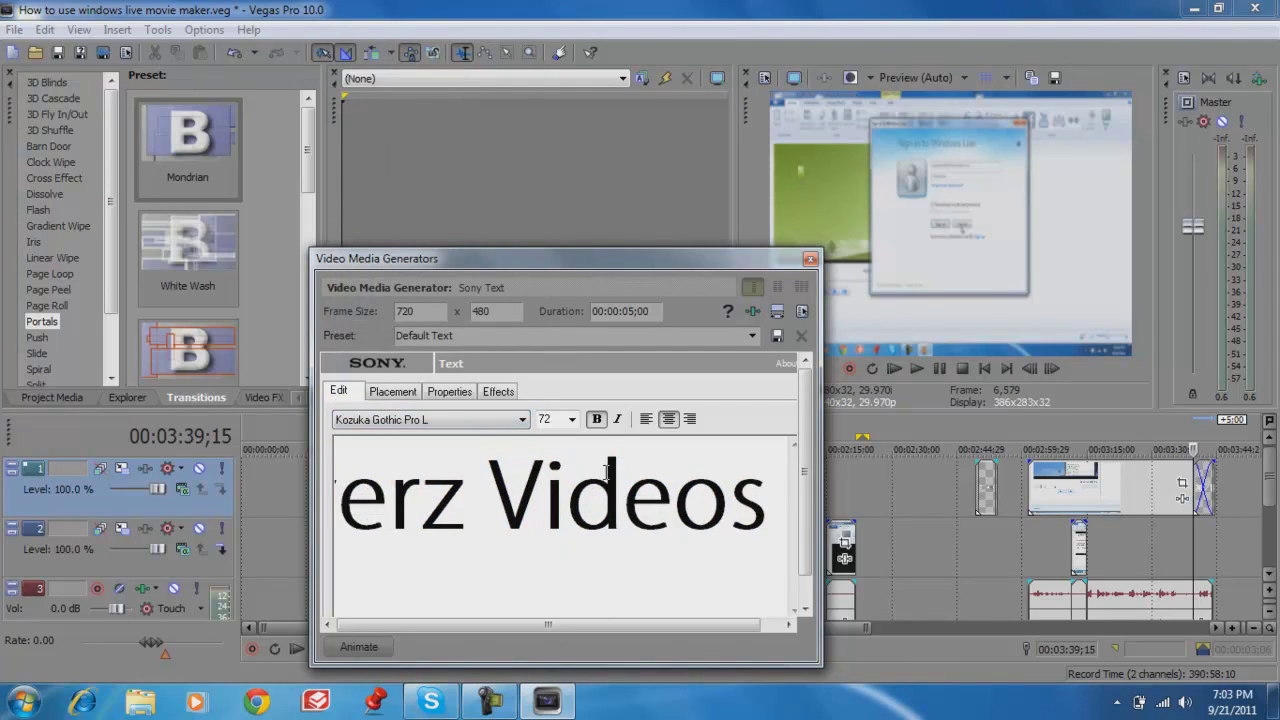
pyautogui.press('Home')
pyautogui.tripleClick(546, 484)
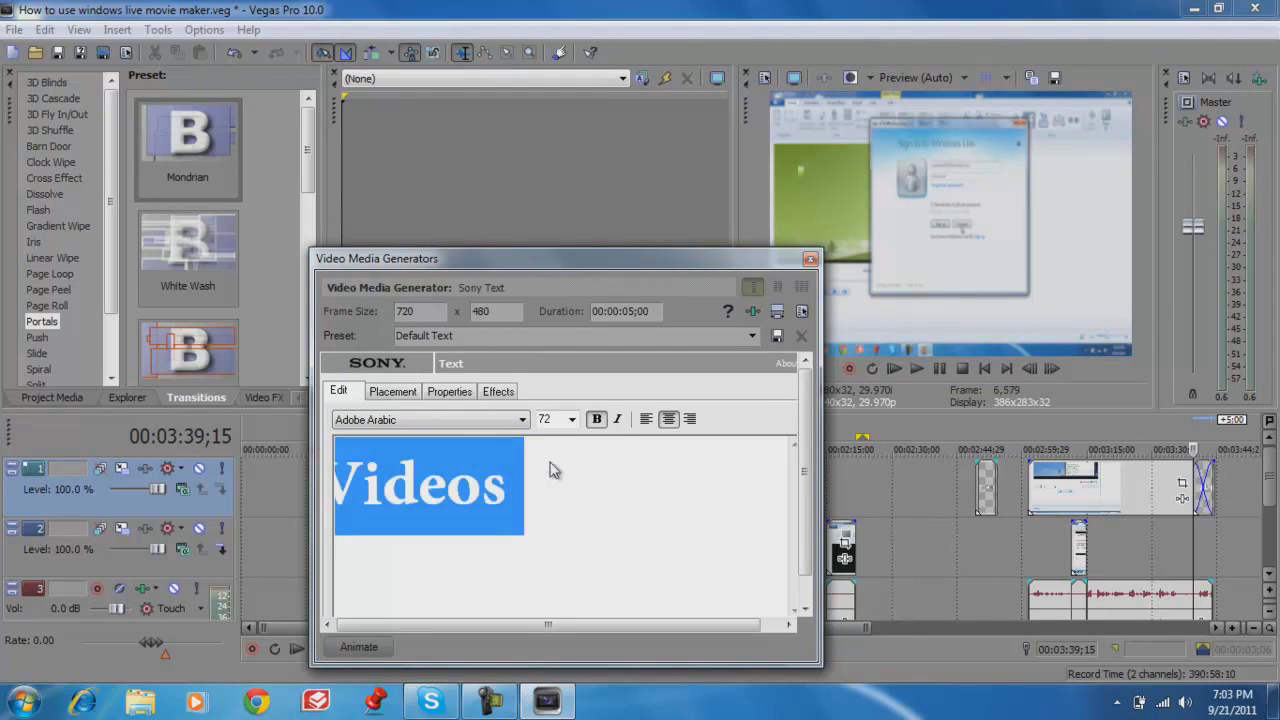
pyautogui.click(376, 419)
pyautogui.click(390, 420)
# - Reposition the text within the frame and set its colour to light blue, R 81, G 220, B 255
pyautogui.click(393, 391)
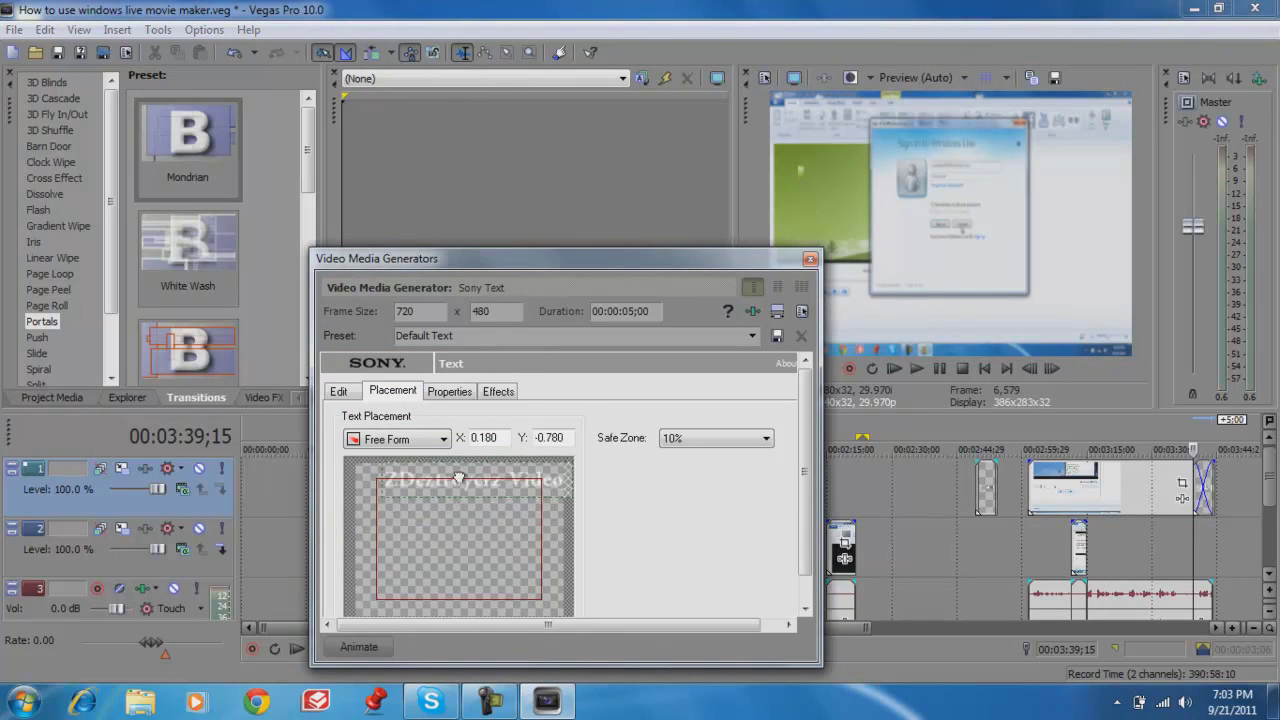
pyautogui.click(450, 391)
pyautogui.moveTo(449, 514); pyautogui.dragTo(474, 496)
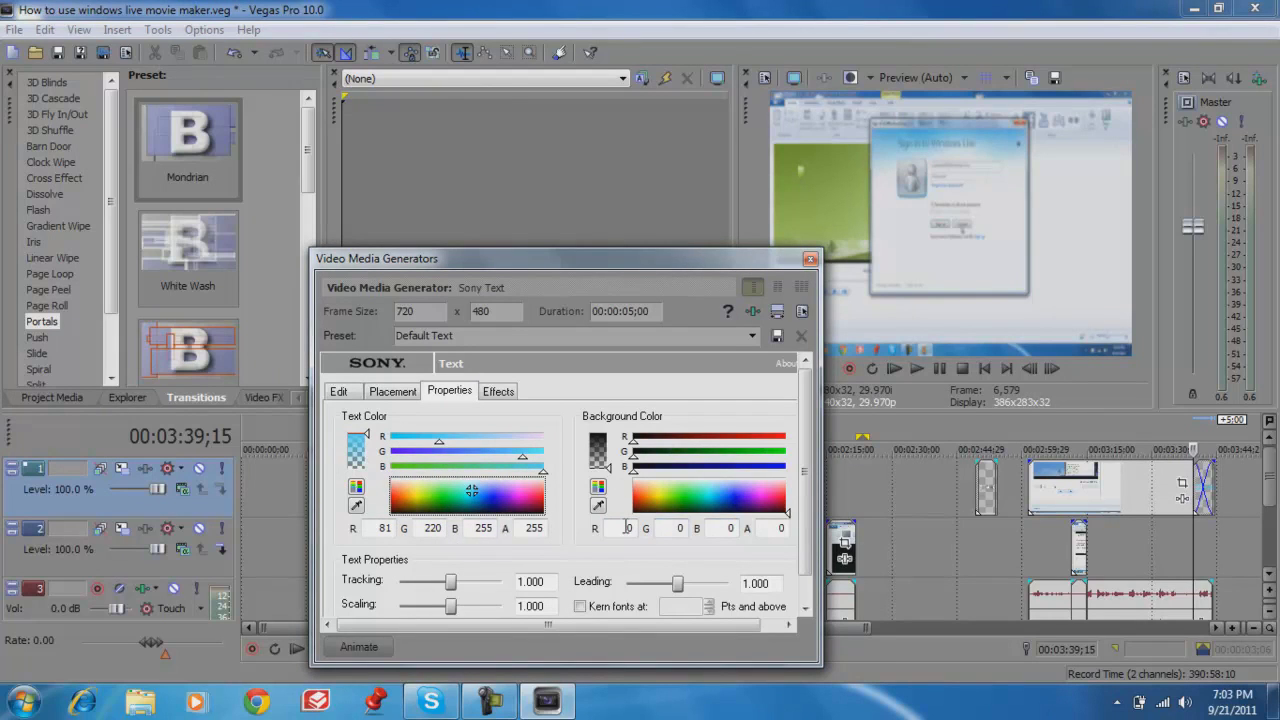
pyautogui.moveTo(808, 466); pyautogui.dragTo(808, 496)
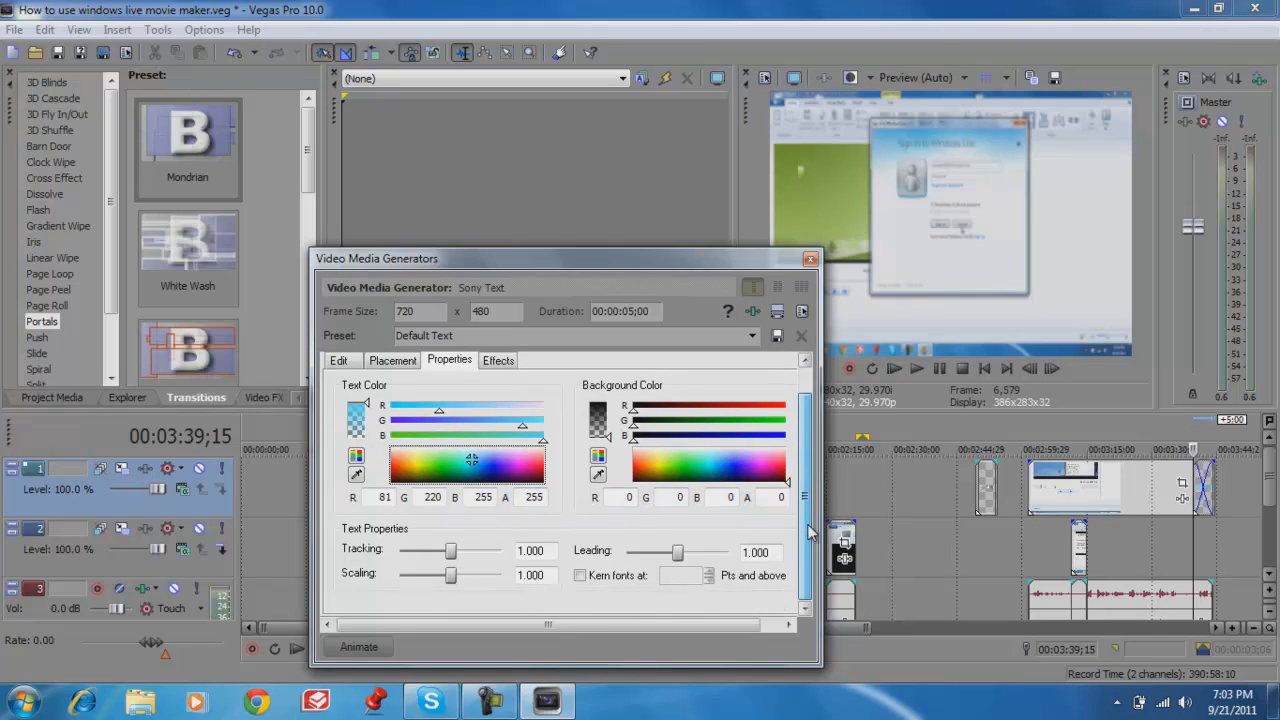
pyautogui.click(507, 362)
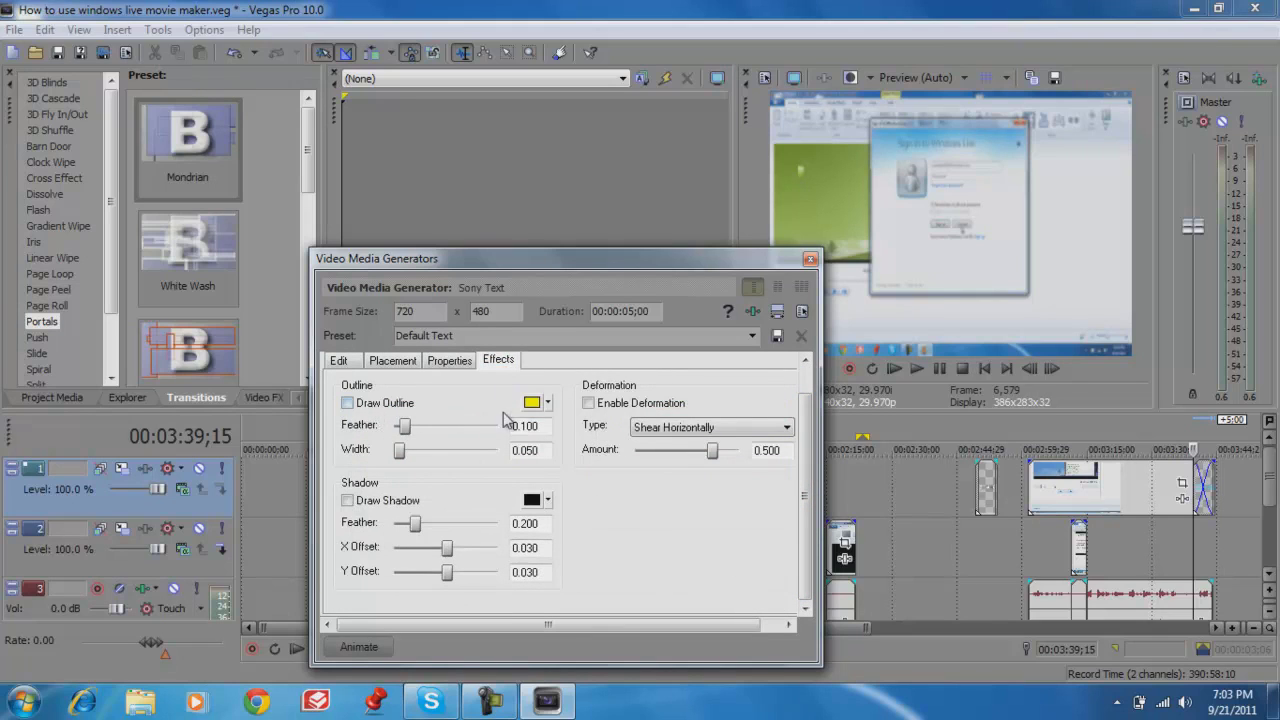
pyautogui.click(547, 402)
pyautogui.click(548, 403)
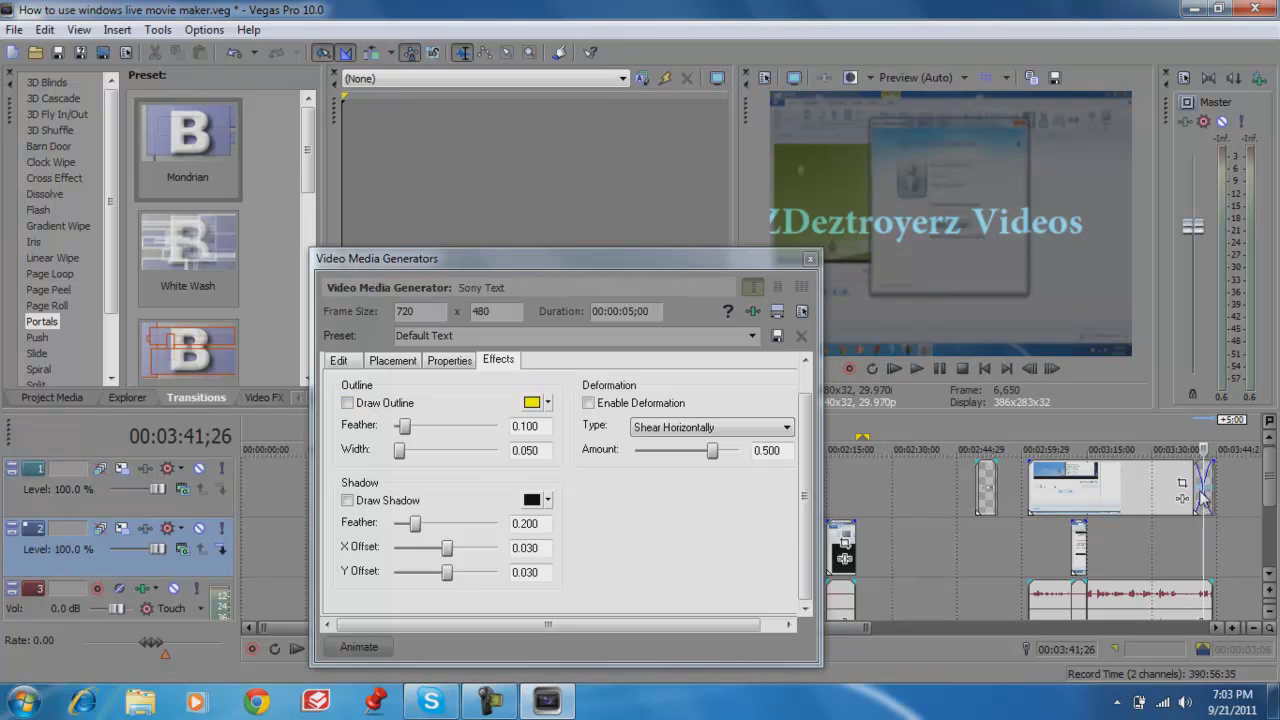
# - Move the long clip on track 1 earlier, away from the new text event, so it overlaps the text event near 00:02:51
pyautogui.moveTo(1182, 497)
pyautogui.mouseDown()
pyautogui.moveTo(1150, 500)
pyautogui.moveTo(1176, 512)
pyautogui.mouseUp()
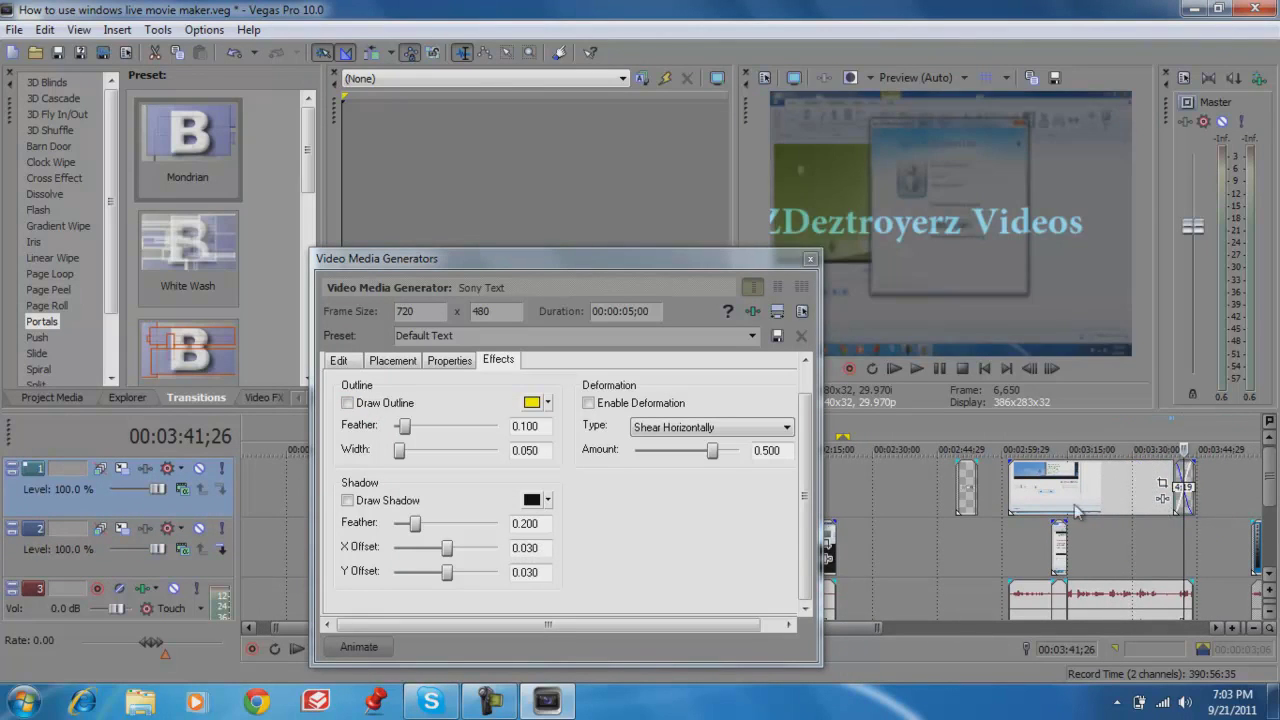
pyautogui.click(968, 500)
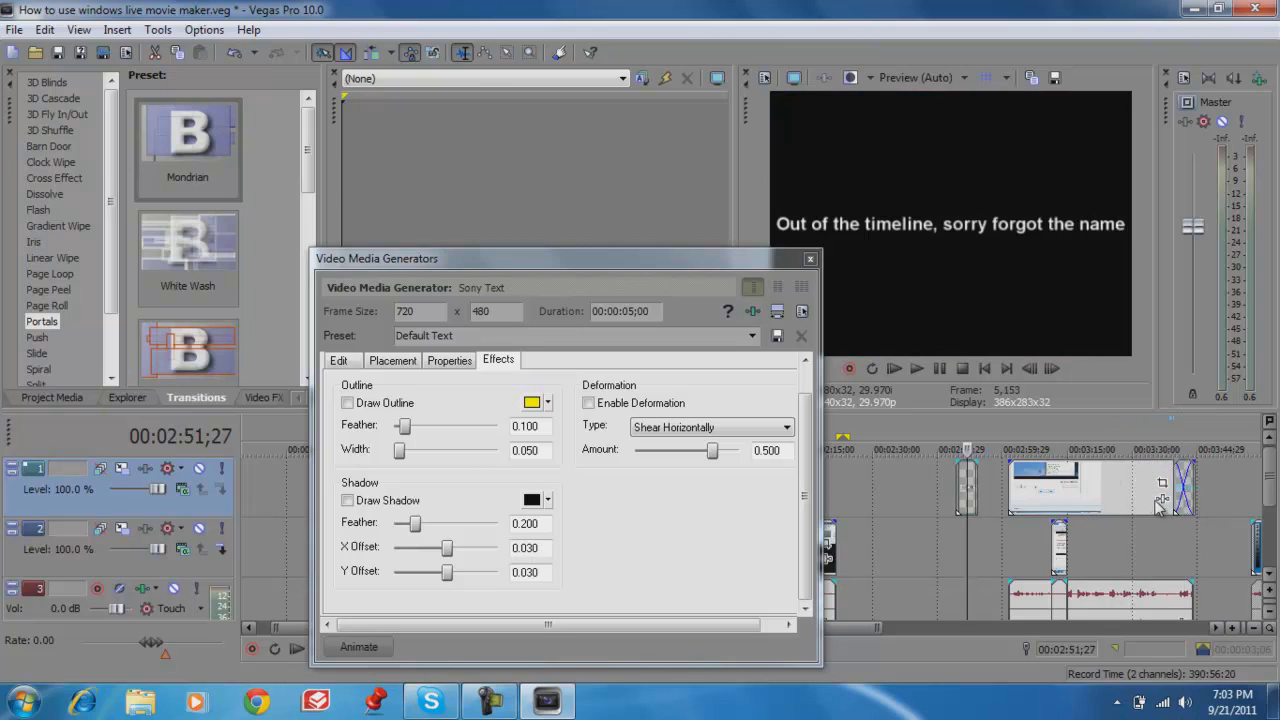
pyautogui.click(1186, 497)
pyautogui.moveTo(1166, 496); pyautogui.dragTo(950, 500)
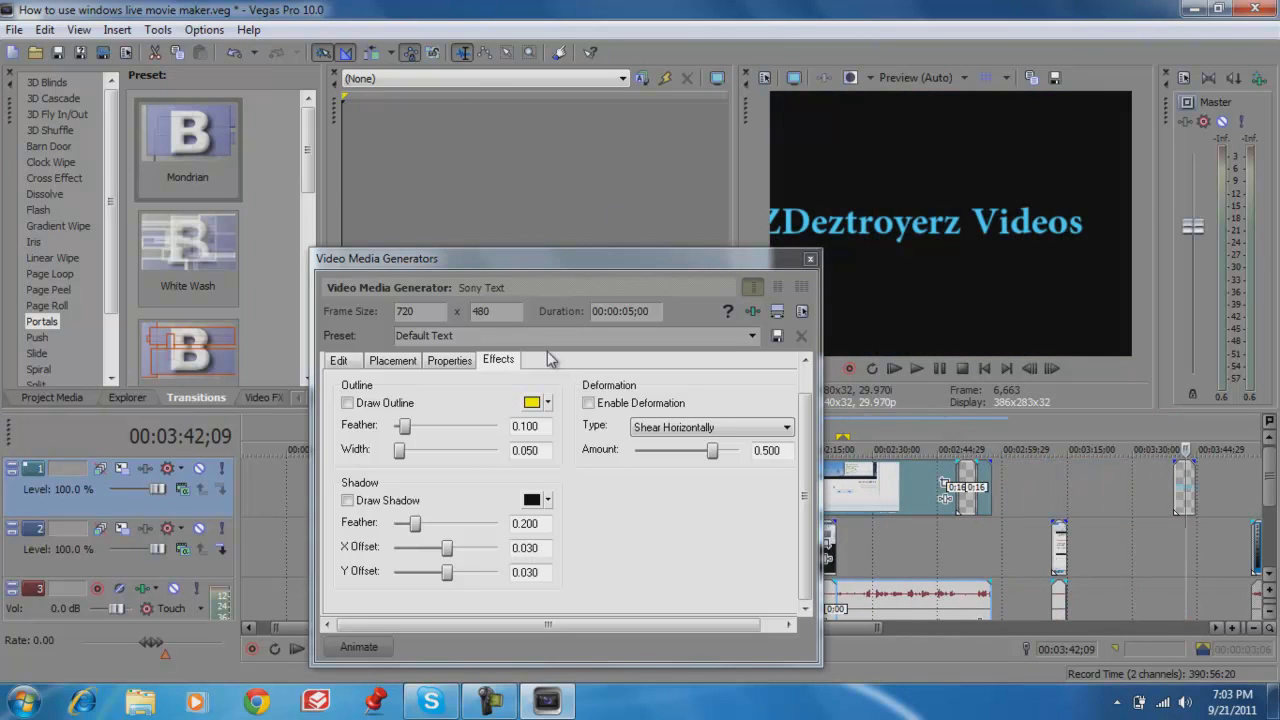
# - Place the text near the frame's centre at X -0.009, Y -0.068 and enable its drop shadow
pyautogui.click(398, 361)
pyautogui.moveTo(415, 495)
pyautogui.mouseDown()
pyautogui.moveTo(455, 503)
pyautogui.moveTo(432, 488)
pyautogui.mouseUp()
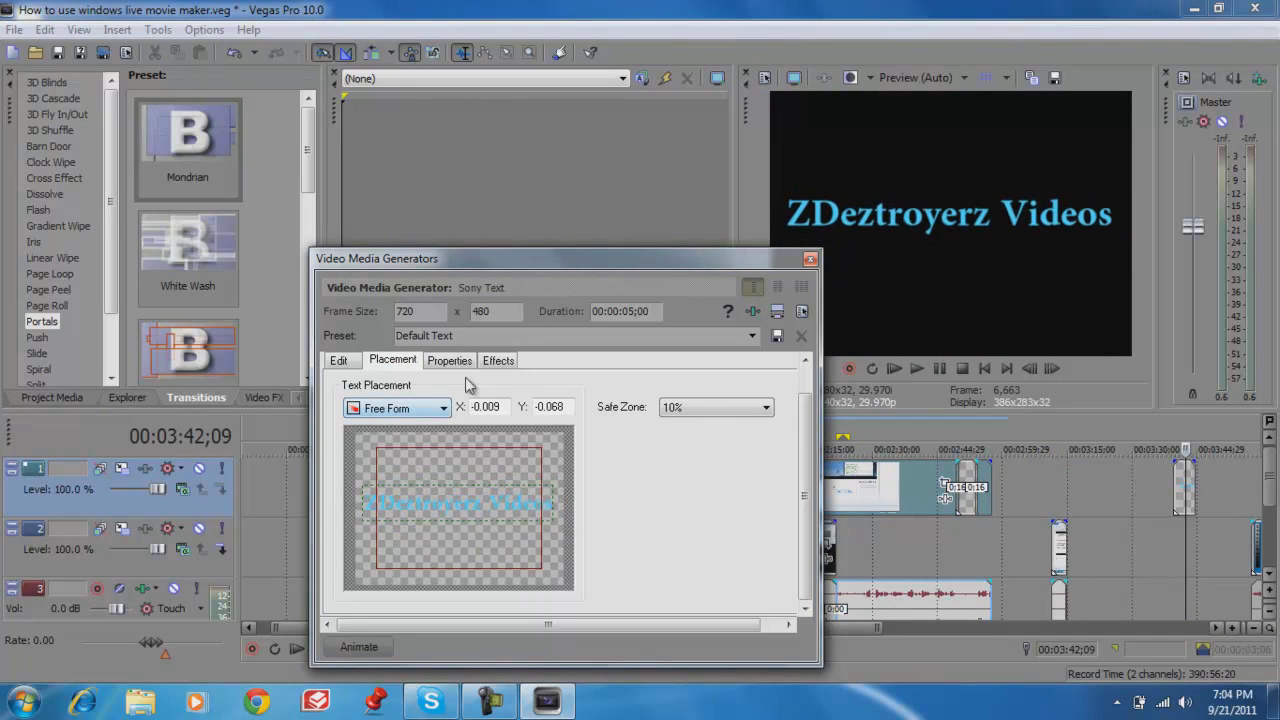
pyautogui.click(495, 361)
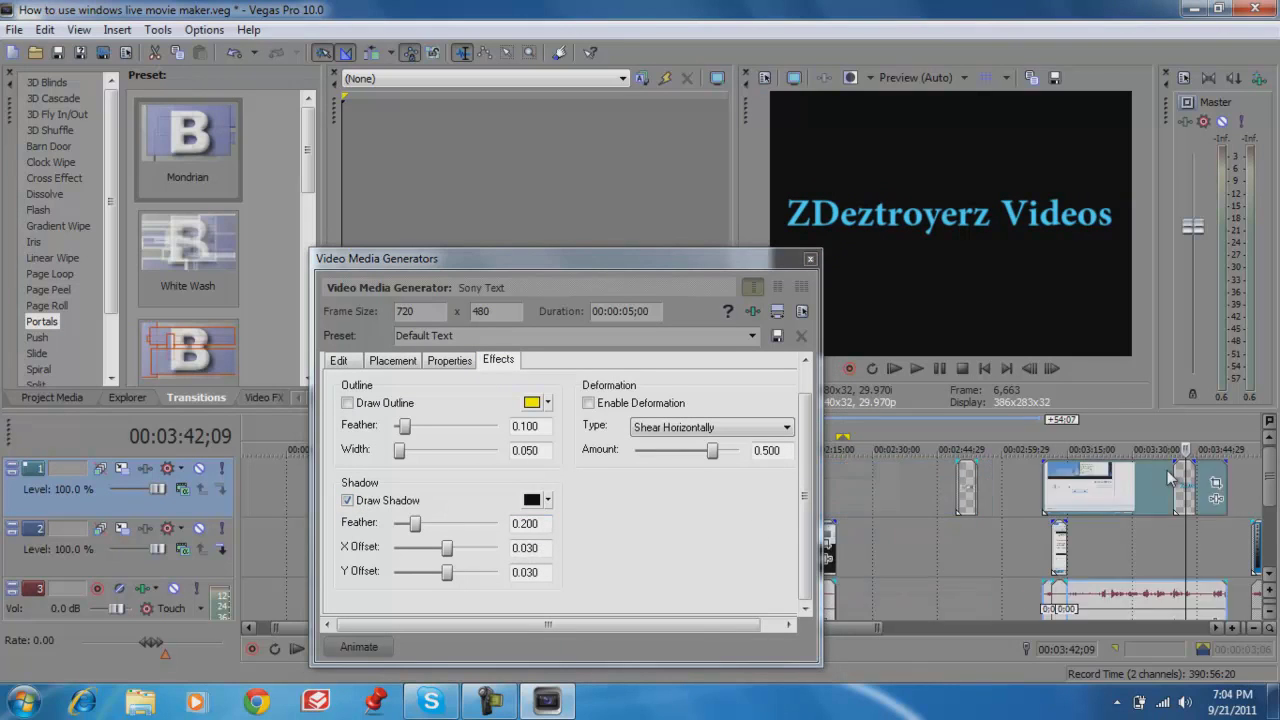
# - Move the long clip from track 1 down to track 4, starting at about 00:03:15, so it plays beneath the text event
pyautogui.scroll(-1, 1151, 616)
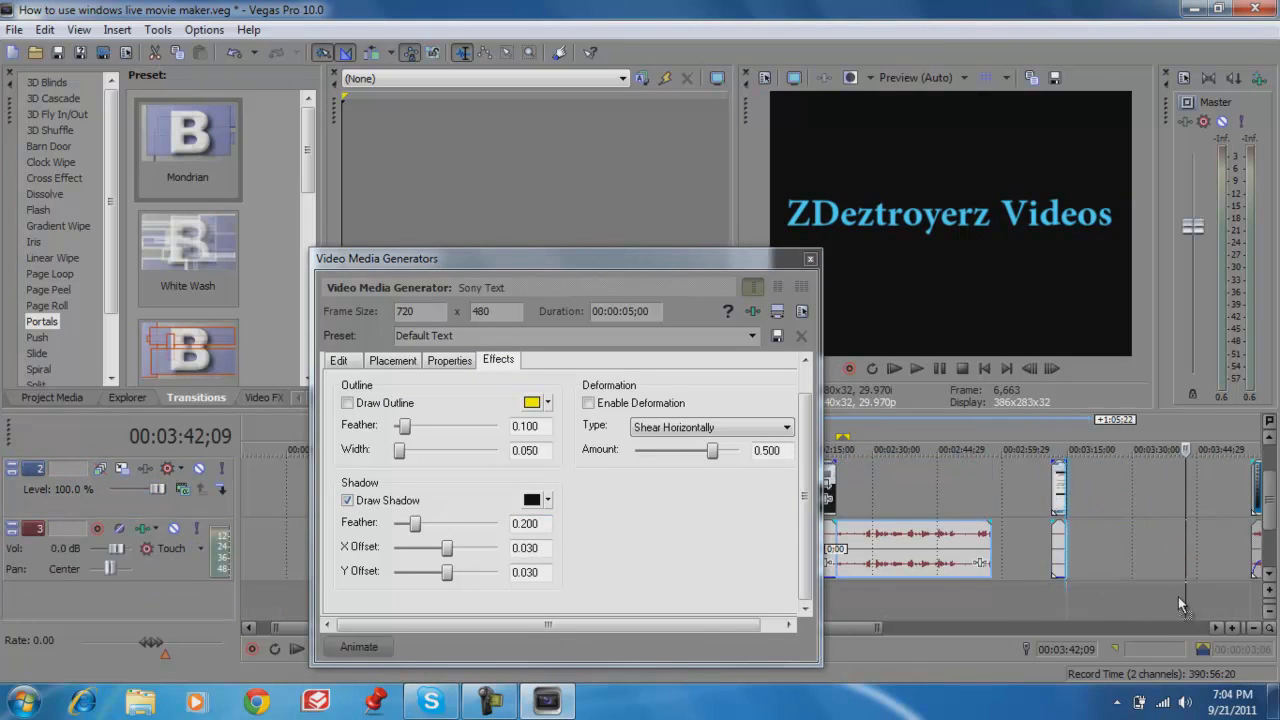
pyautogui.scroll(-1, 1184, 606)
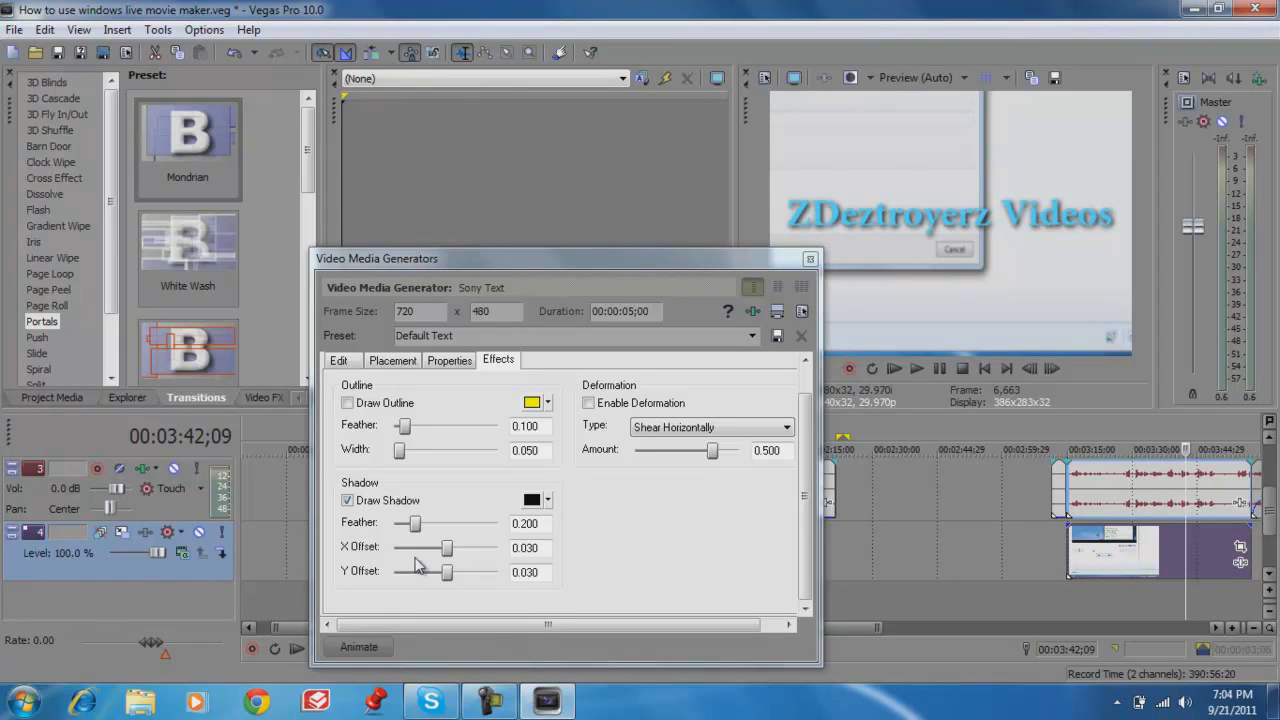
# - Toggle the text's drop shadow off and back on, try the Shear Horizontally deformation, and close the text generator window
pyautogui.click(356, 501)
pyautogui.click(356, 501)
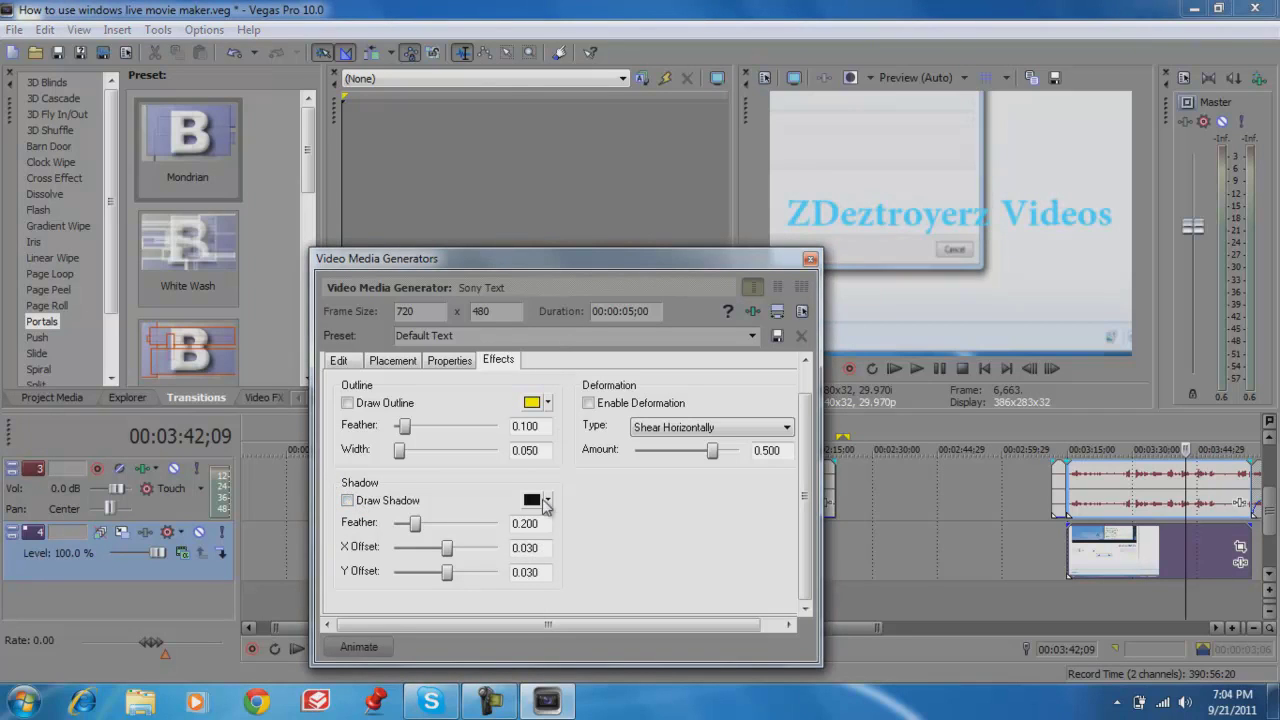
pyautogui.click(350, 501)
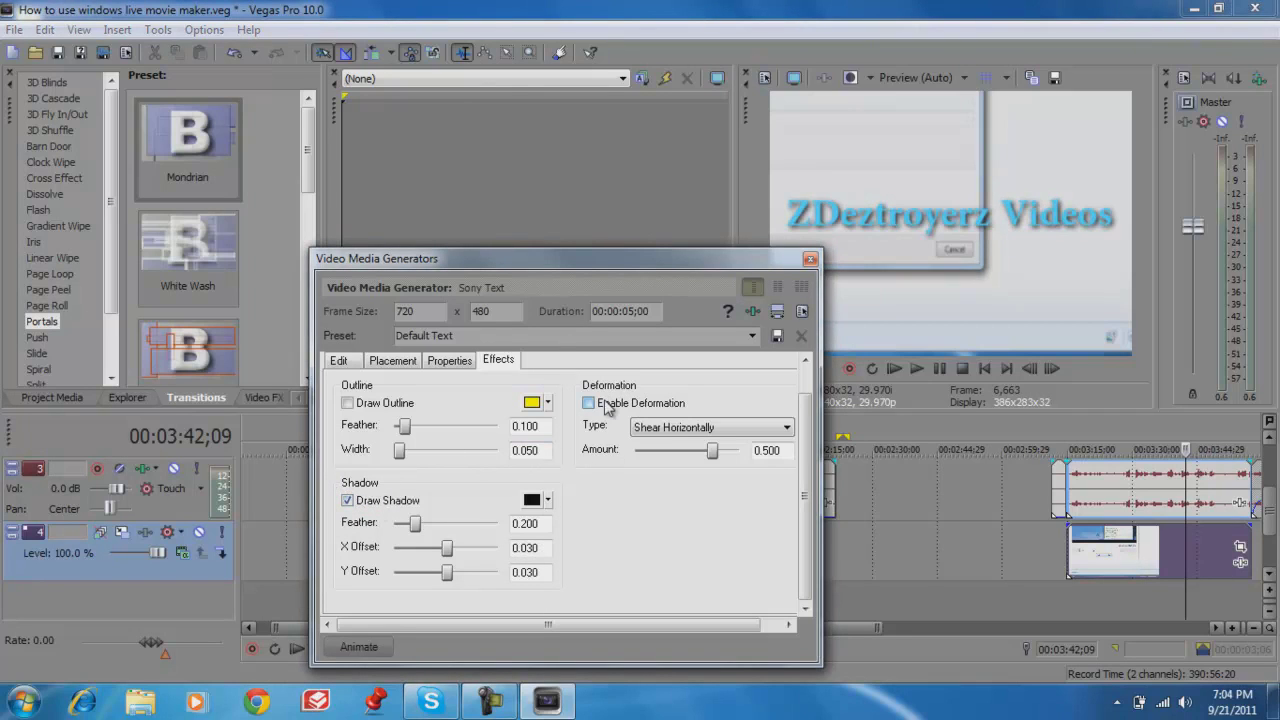
pyautogui.click(589, 403)
pyautogui.moveTo(710, 452); pyautogui.dragTo(687, 452)
pyautogui.click(432, 363)
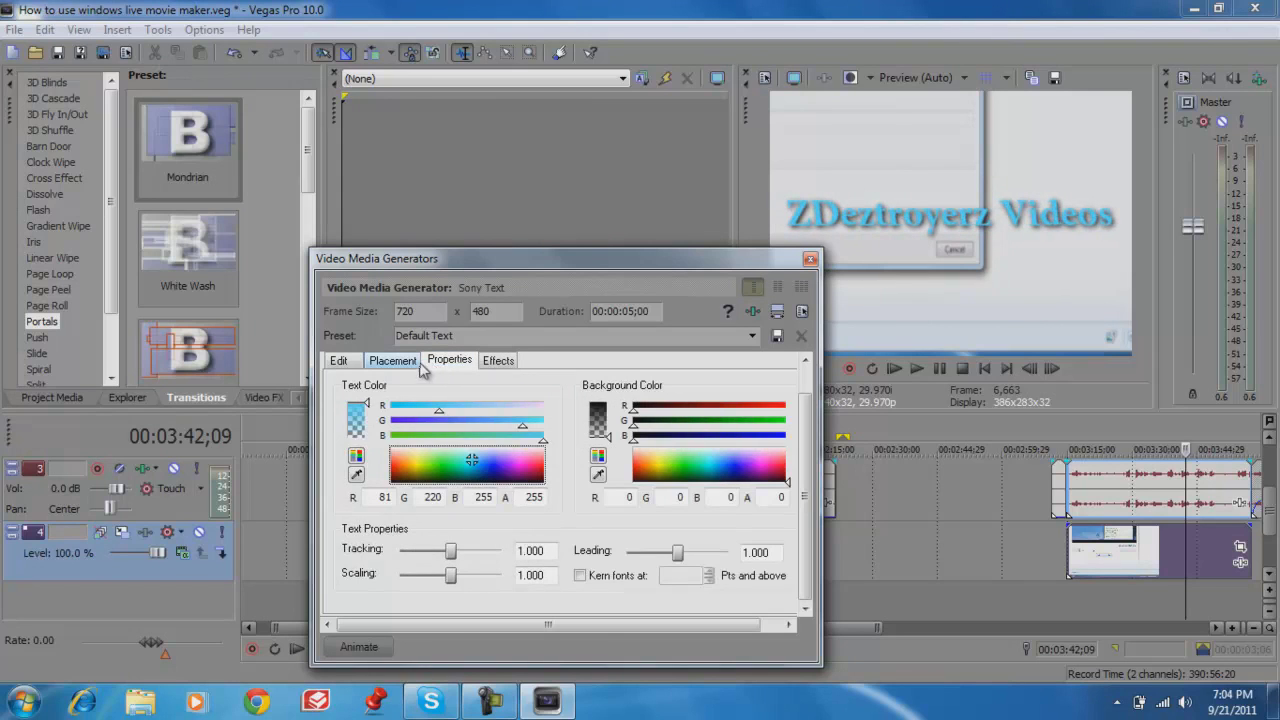
pyautogui.click(394, 362)
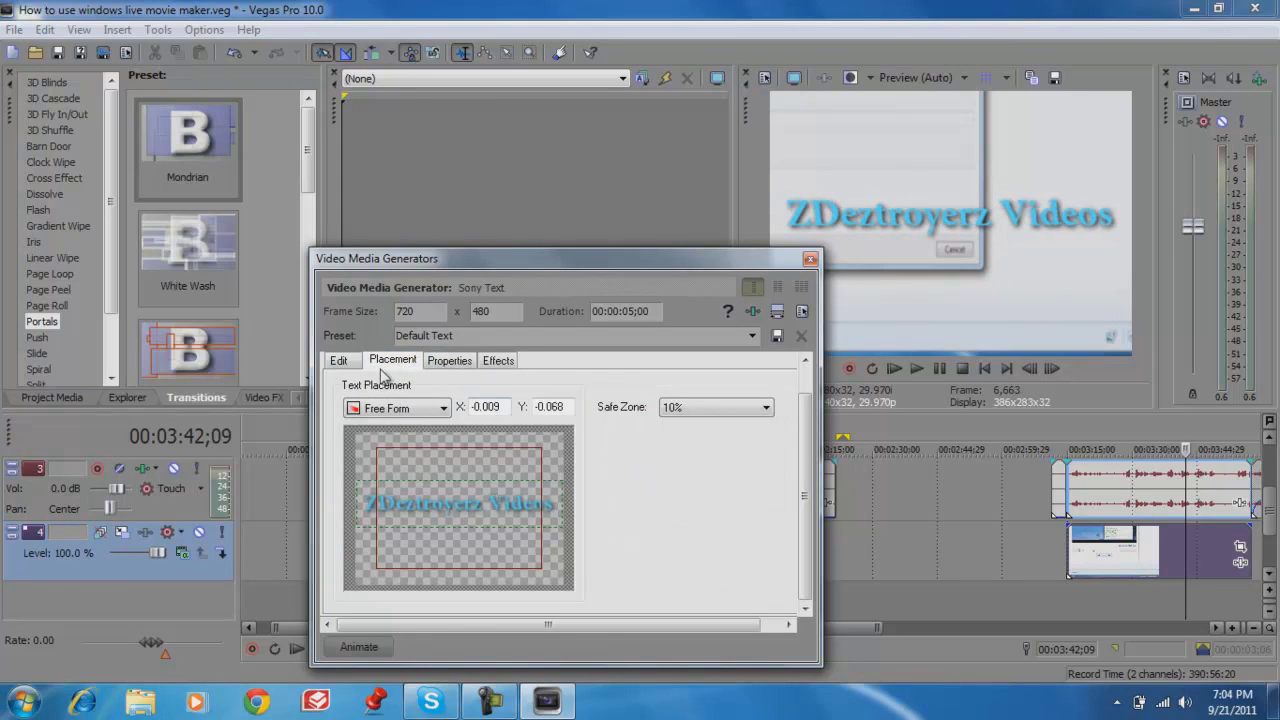
pyautogui.click(338, 362)
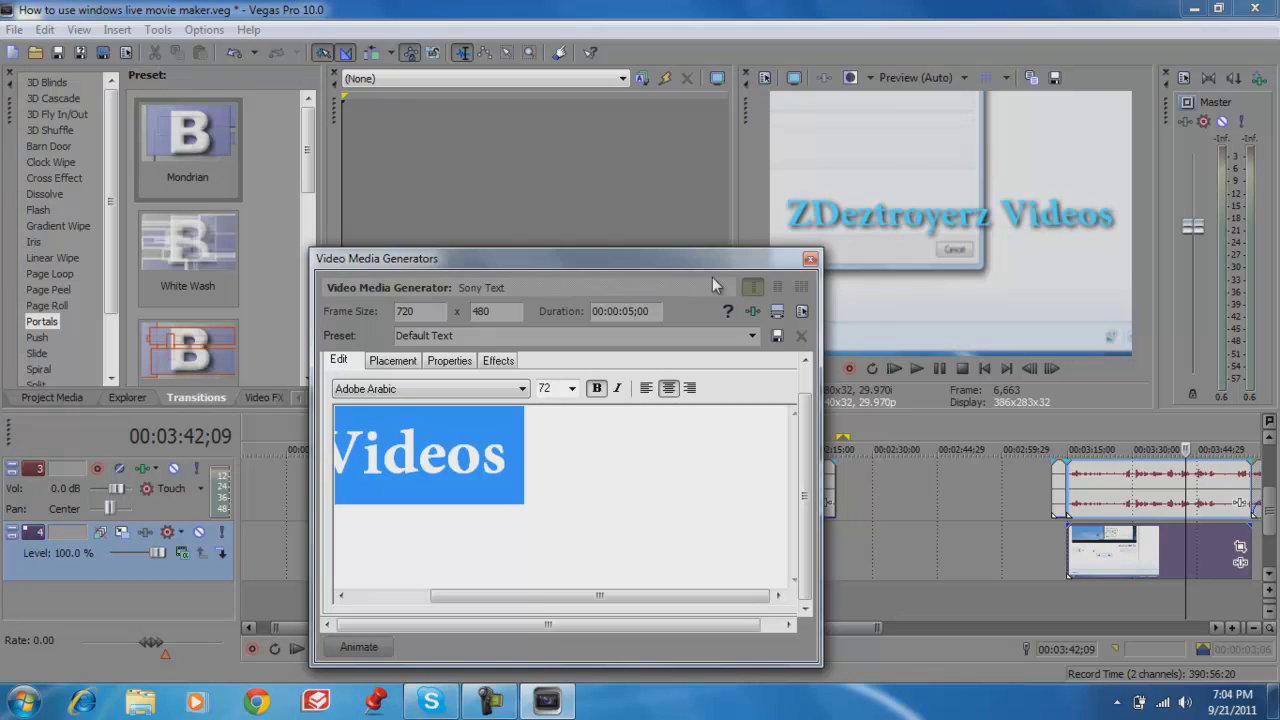
pyautogui.click(810, 259)
# - View the video effect plug-ins available for the text event on track 1 and cancel without adding one
pyautogui.scroll(2, 1274, 447)
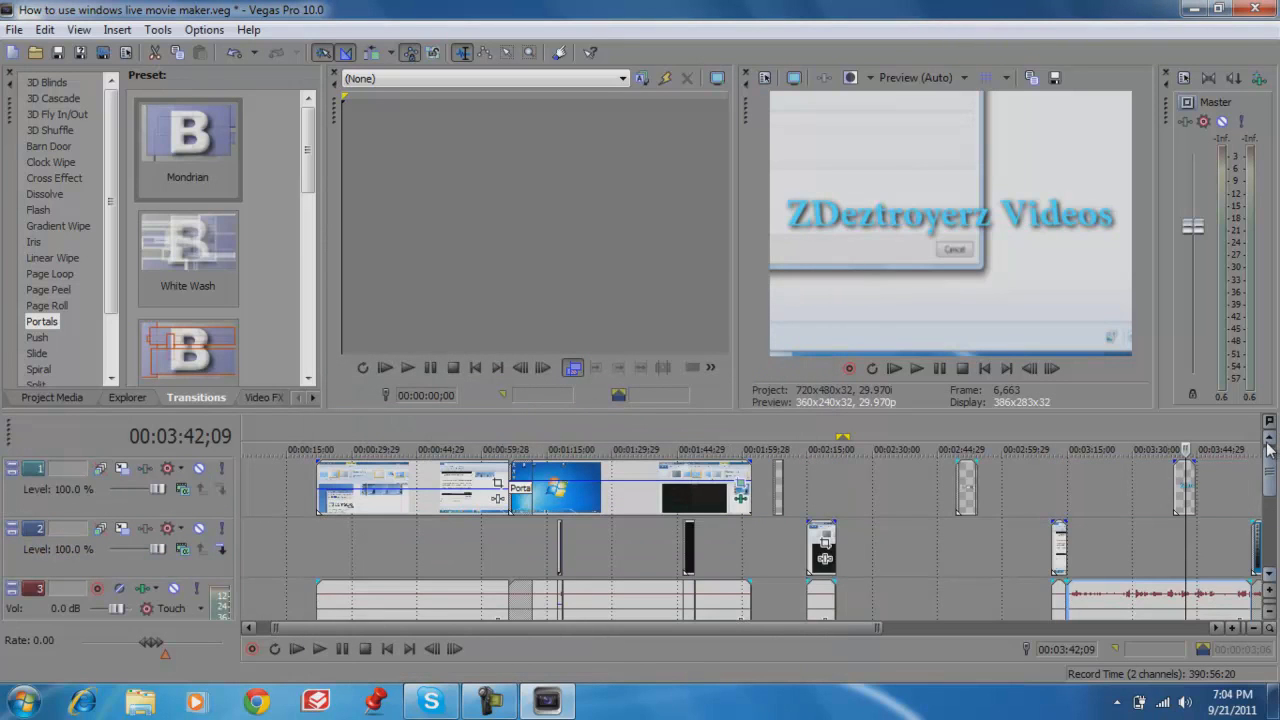
pyautogui.click(1185, 480)
pyautogui.scroll(3, 1185, 477)
pyautogui.scroll(3, 1185, 477)
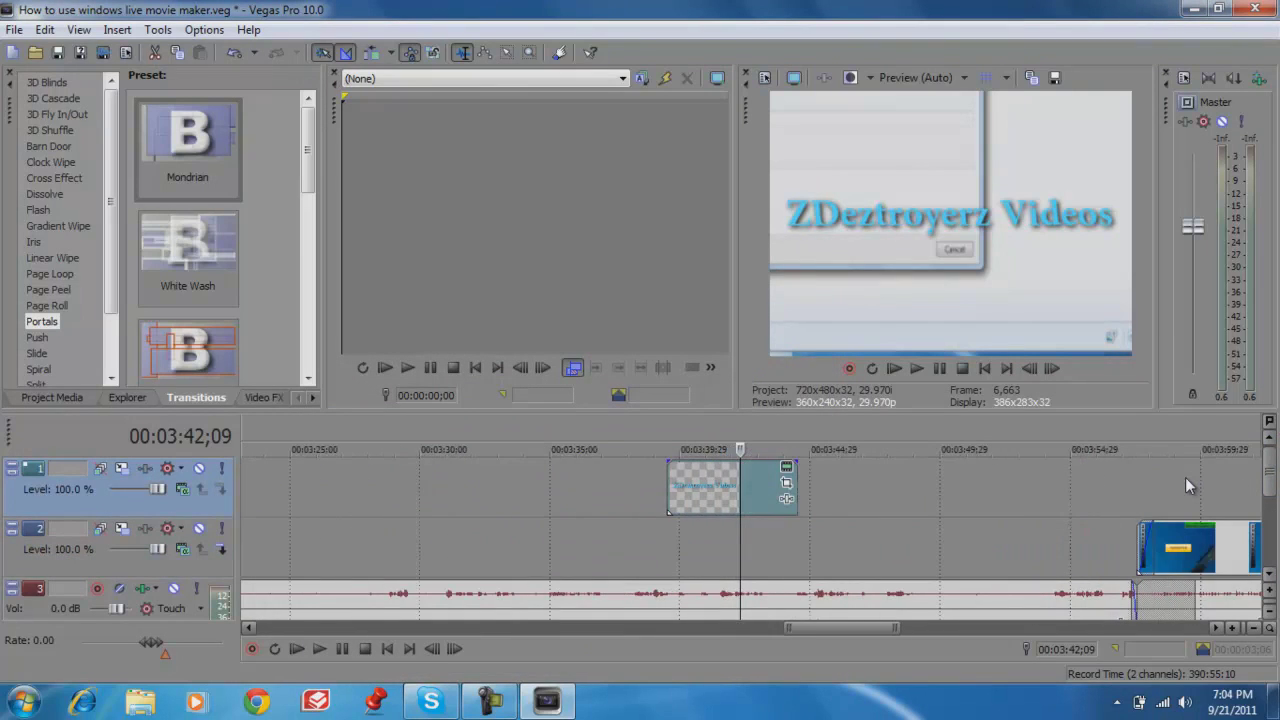
pyautogui.click(786, 492)
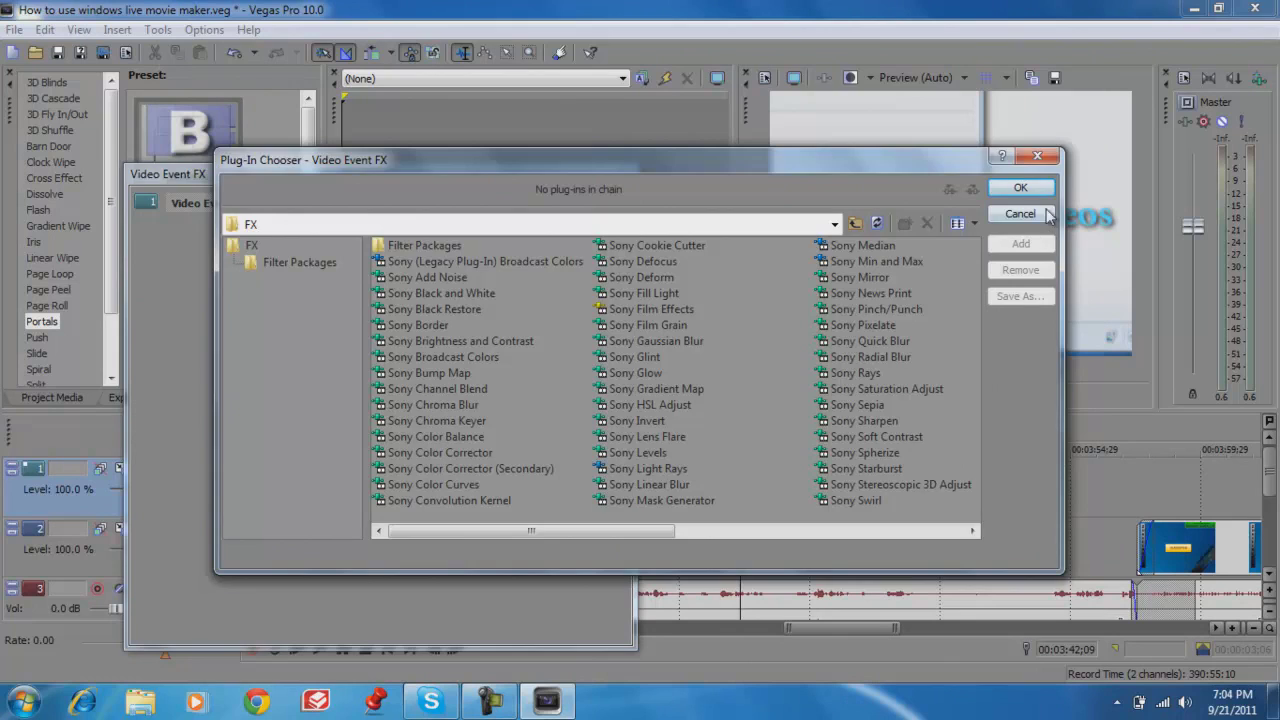
pyautogui.click(1040, 214)
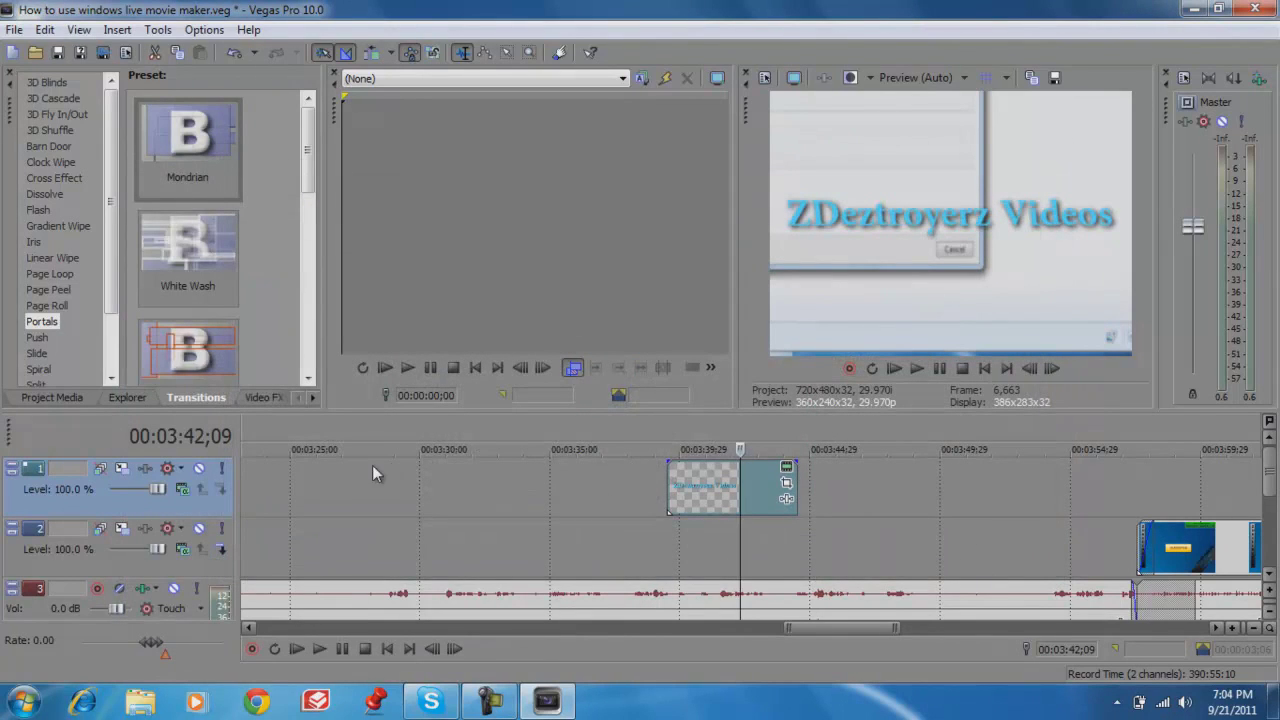
pyautogui.moveTo(688, 468); pyautogui.dragTo(700, 462)
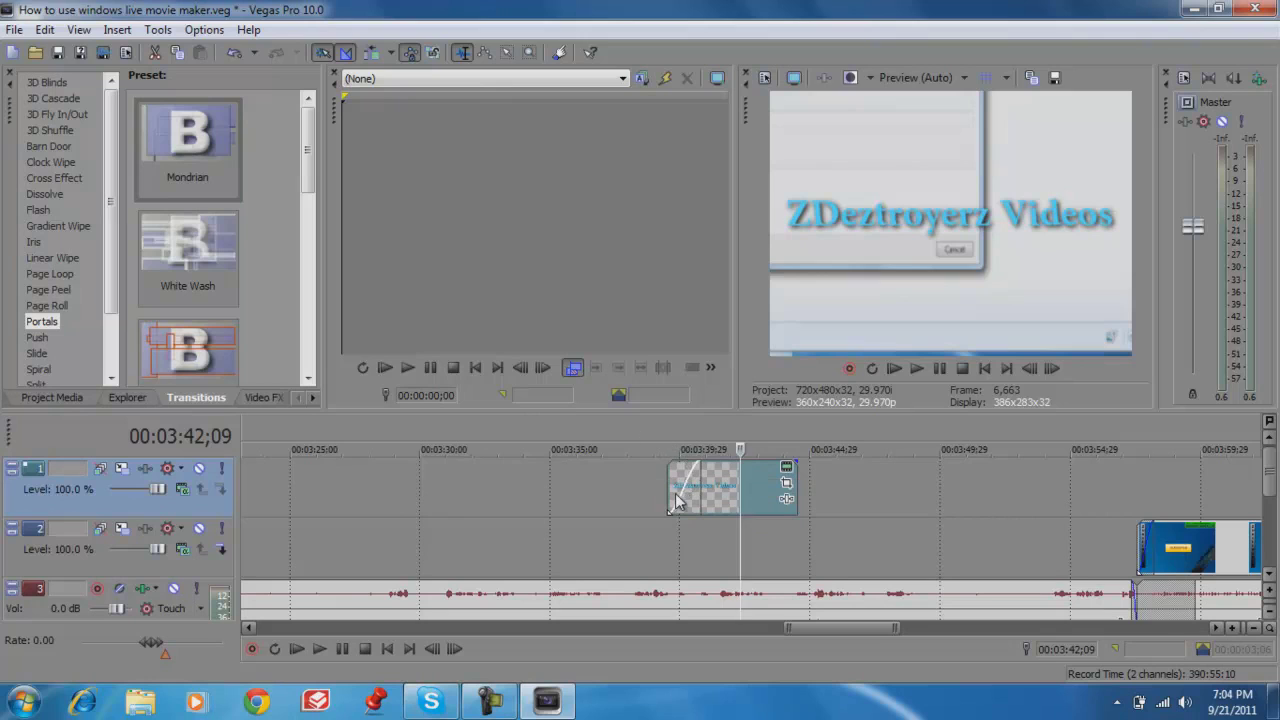
pyautogui.click(676, 488)
pyautogui.moveTo(693, 468); pyautogui.dragTo(665, 462)
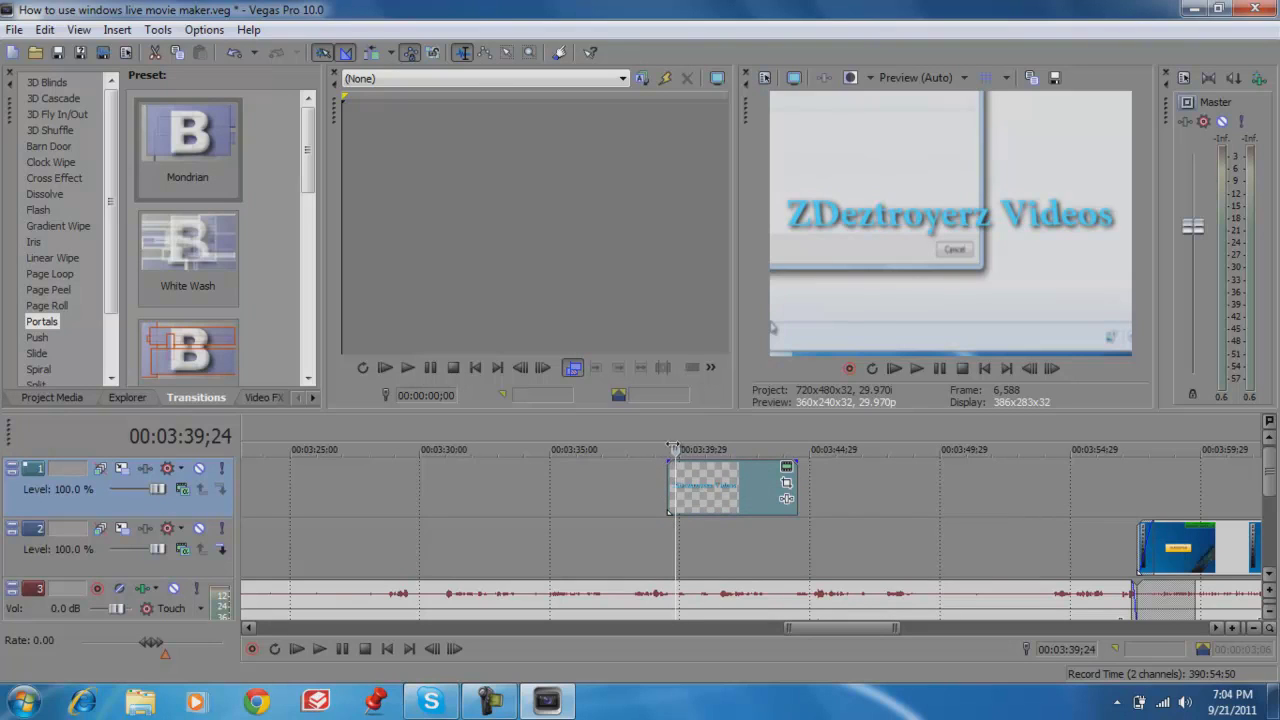
# - Add a fade-in of about 1.6 seconds to the start of the text event and play it back
pyautogui.moveTo(661, 458); pyautogui.dragTo(708, 452)
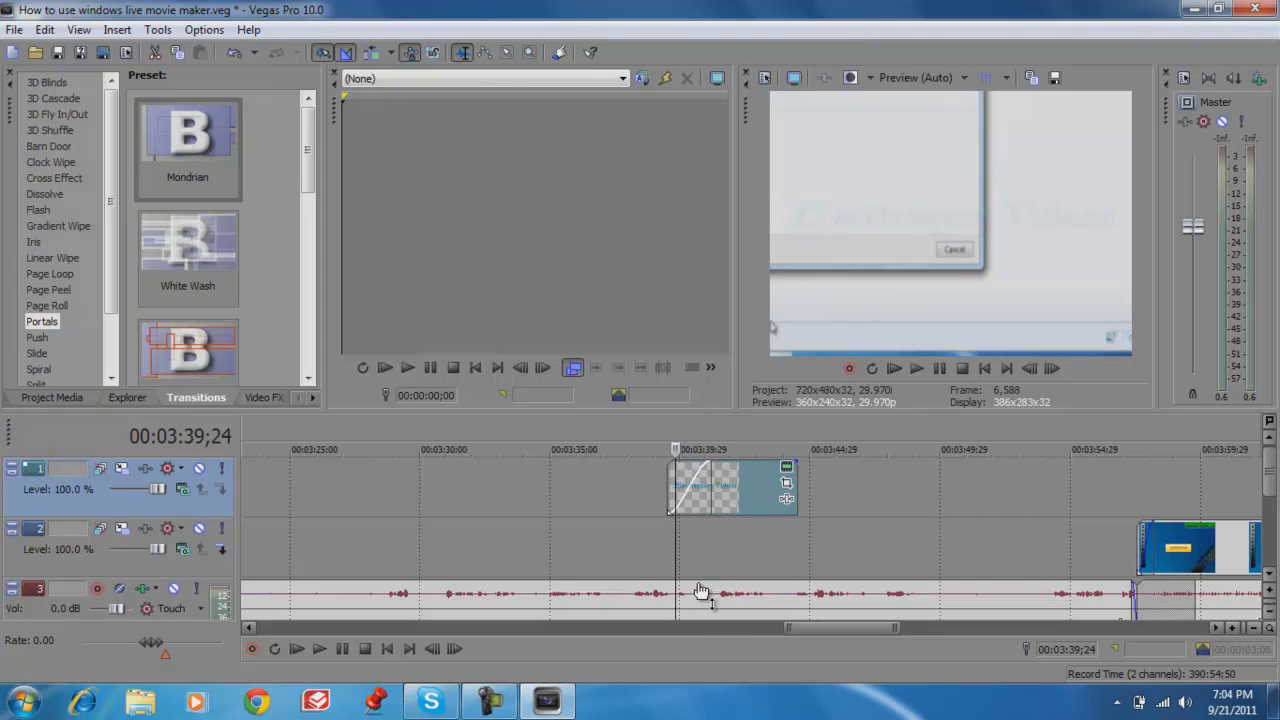
pyautogui.press('space')
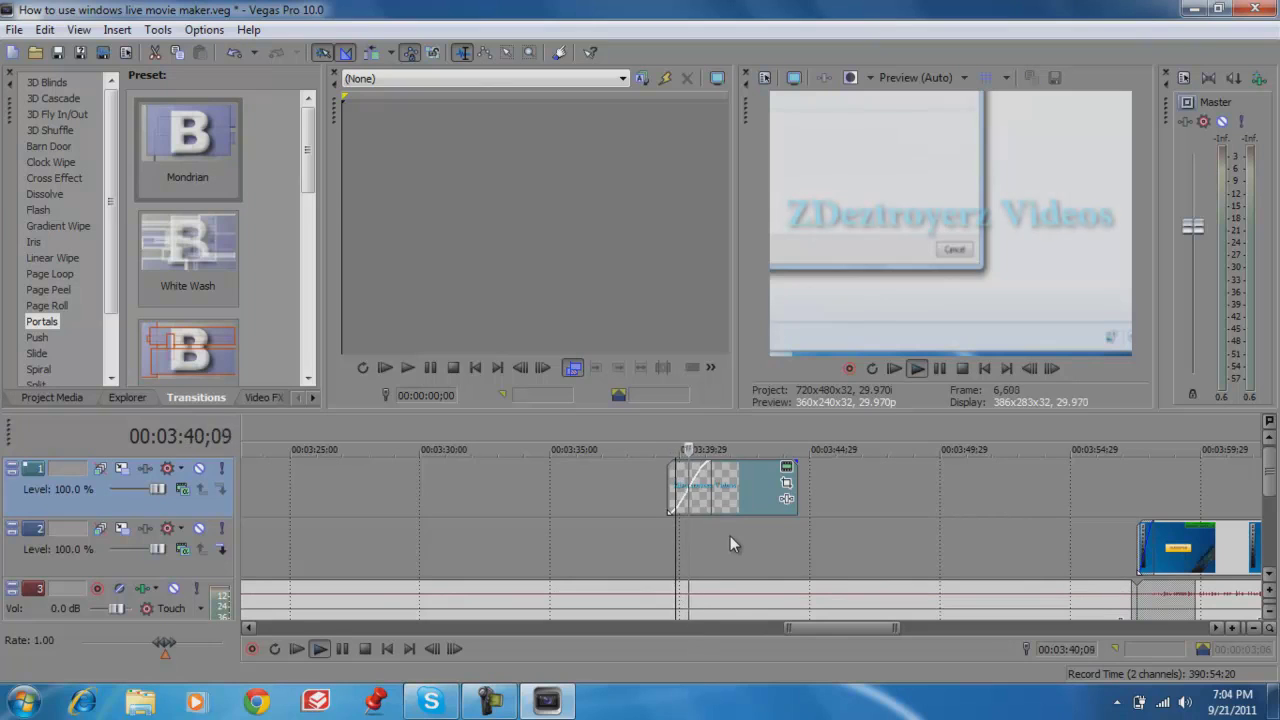
pyautogui.press('space')
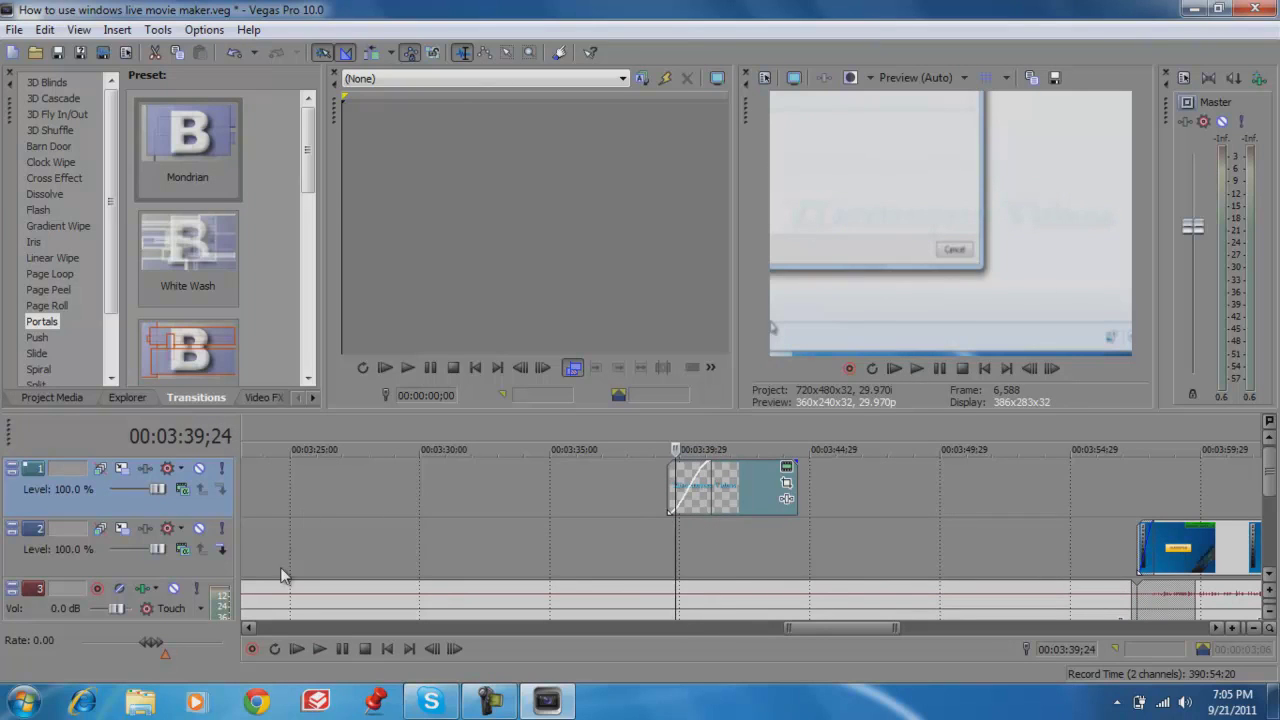
# - Browse the transition types and apply the Iris preset "Circle, Out, Center" to the text event's fade-in
pyautogui.click(55, 290)
pyautogui.click(55, 274)
pyautogui.click(38, 210)
pyautogui.click(42, 228)
pyautogui.click(34, 243)
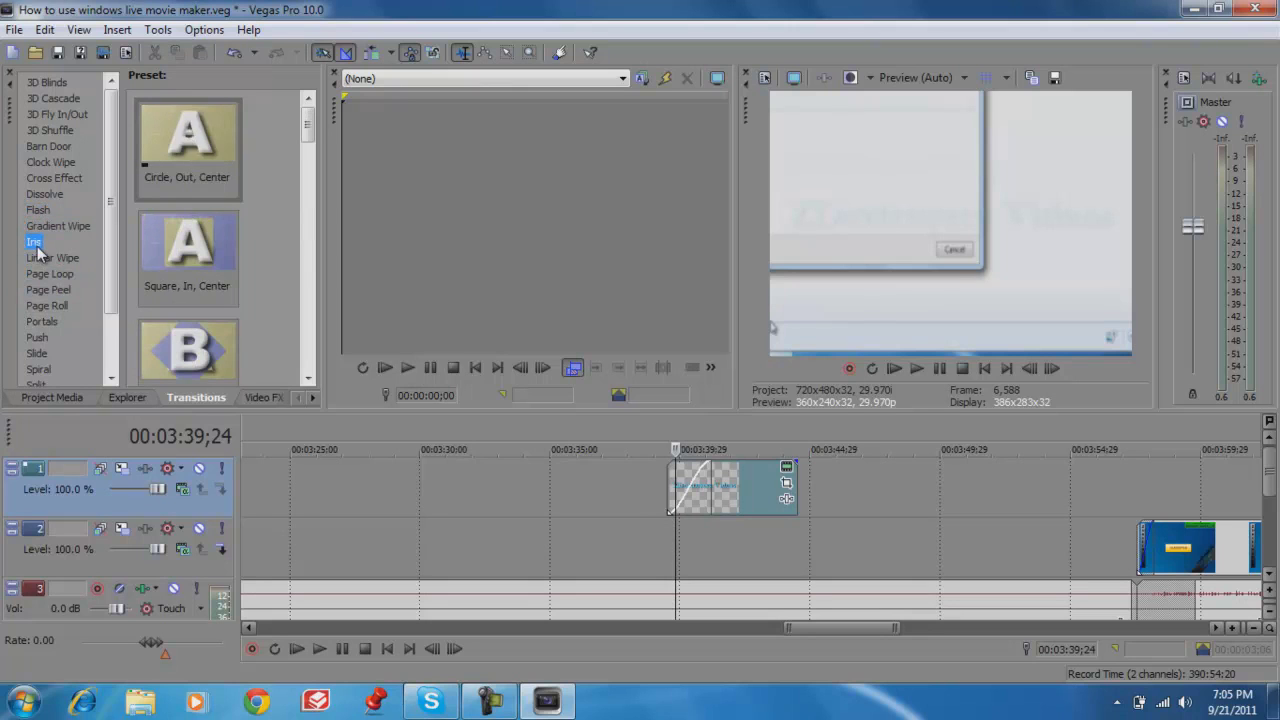
pyautogui.moveTo(188, 140); pyautogui.dragTo(700, 490)
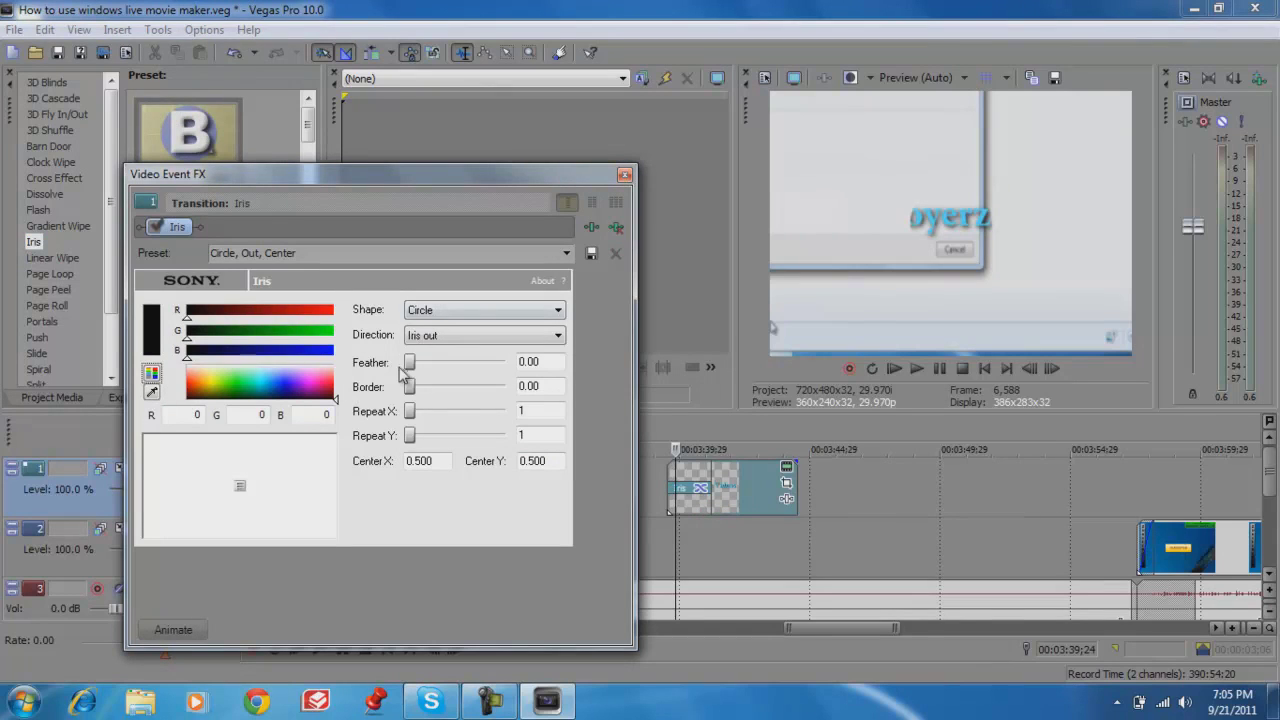
# - Set the Iris transition's Feather to 0.29, Border to 0.25, Repeat X to 2 and Repeat Y to 3, and play the result
pyautogui.moveTo(410, 369); pyautogui.dragTo(437, 433)
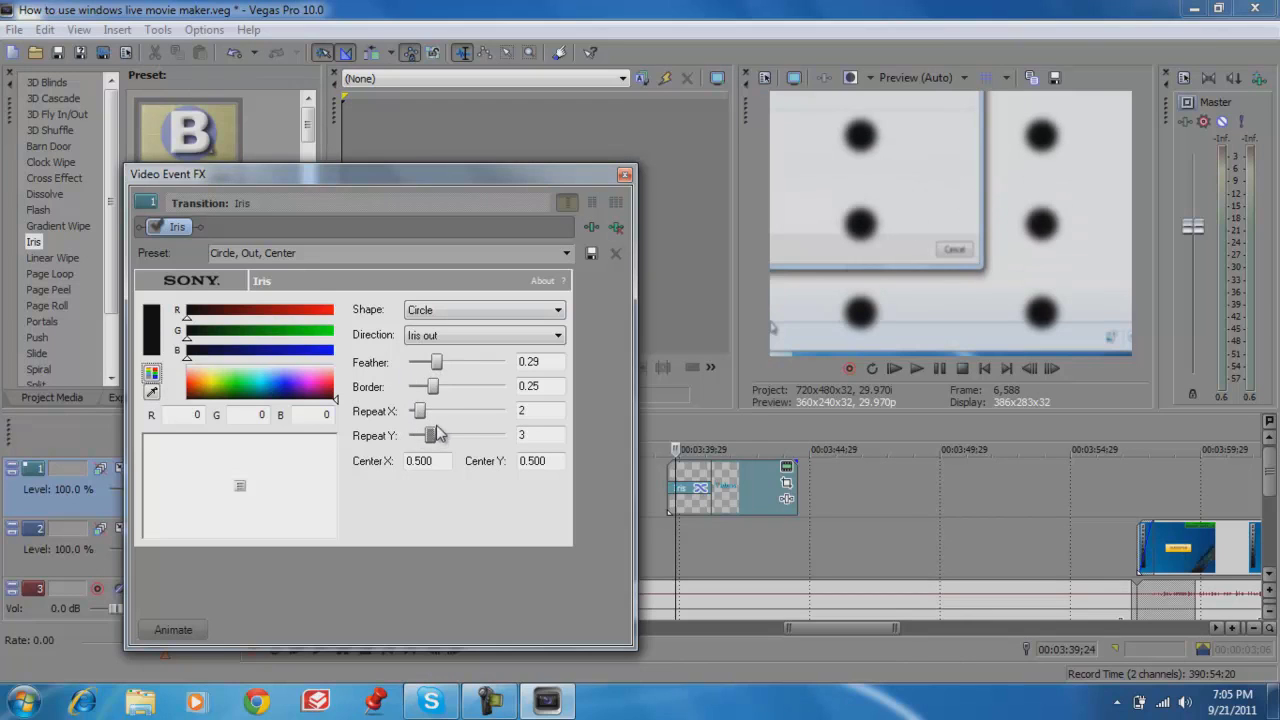
pyautogui.click(622, 174)
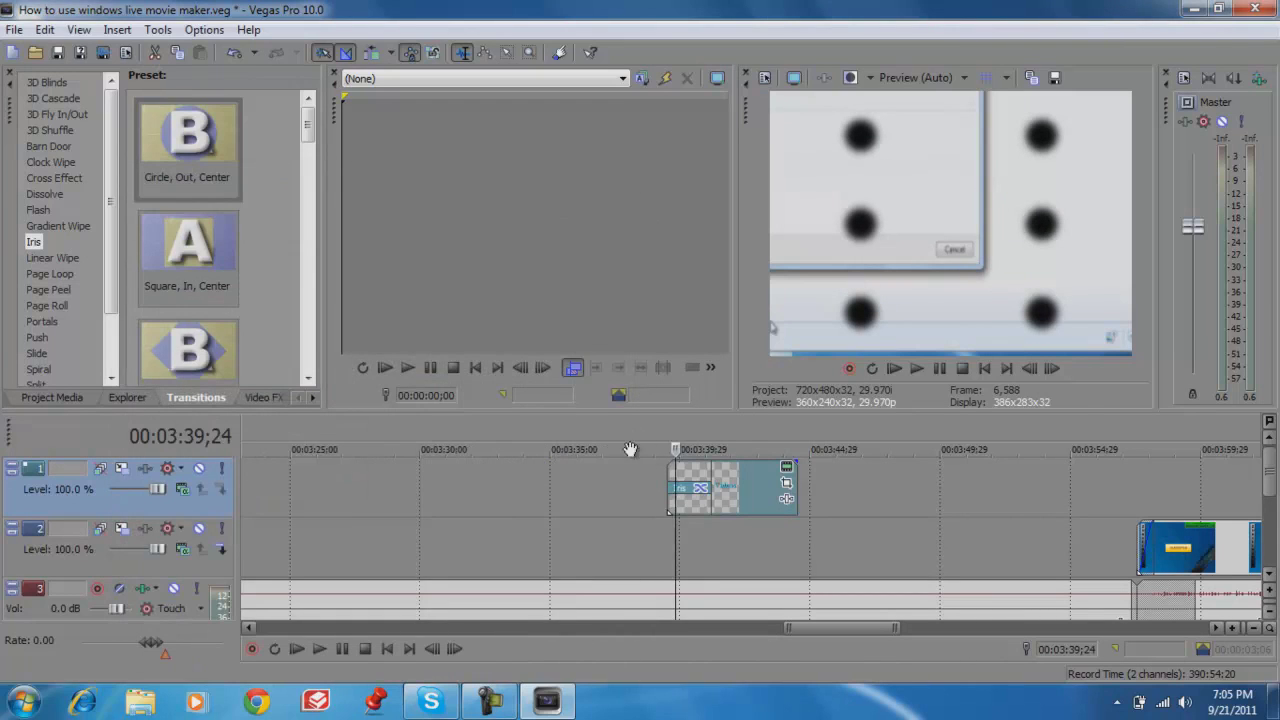
pyautogui.press('space')
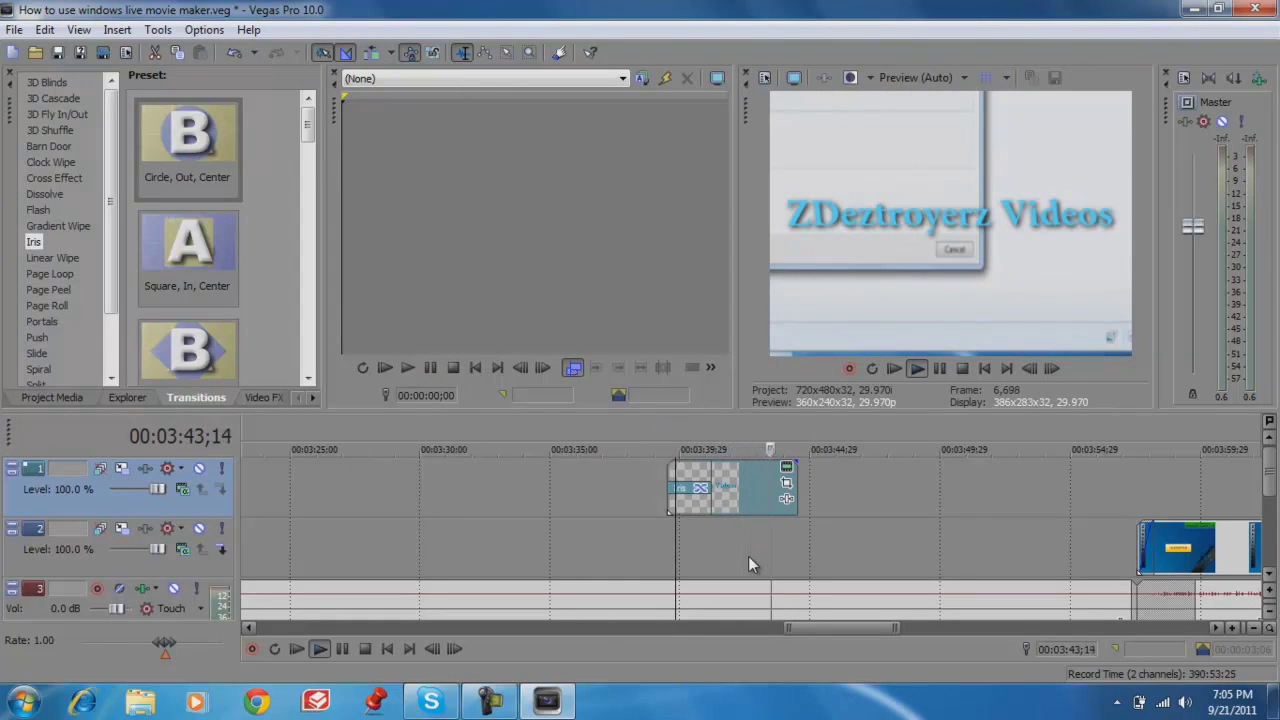
# - View the available video effects, pause playback, and place the cursor at 00:03:40;02 within the text event's fade-in
pyautogui.click(262, 397)
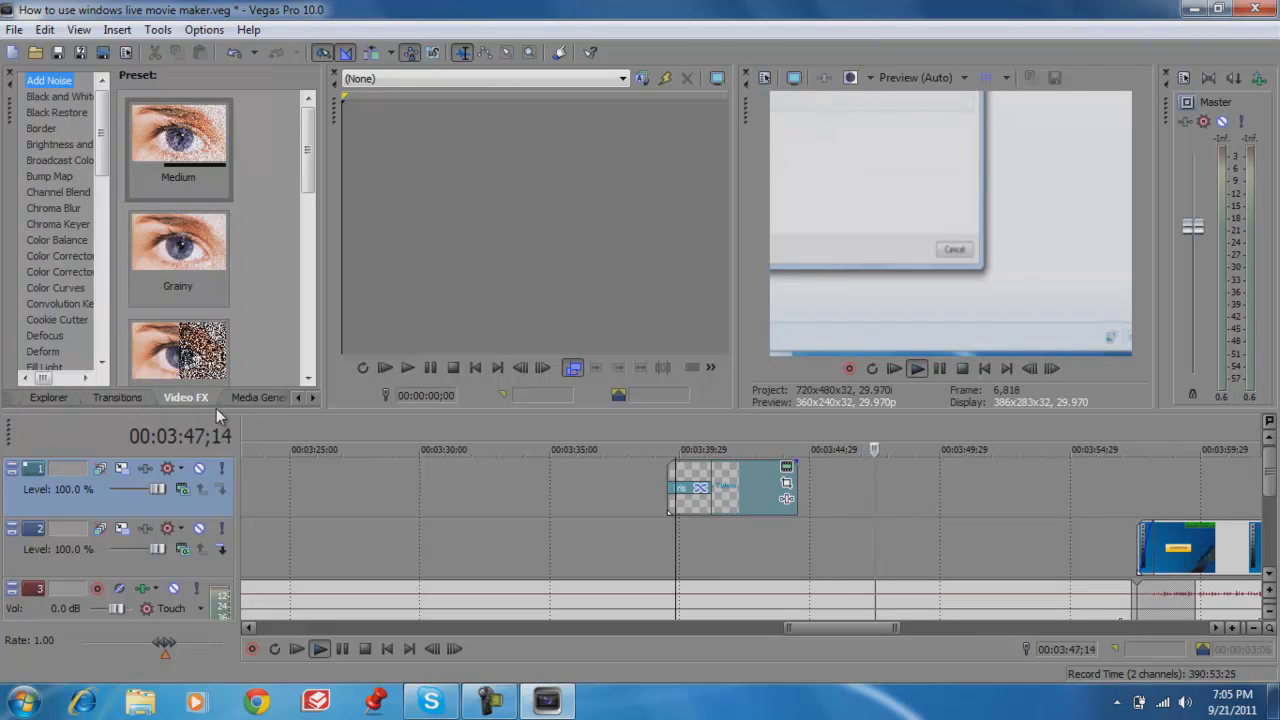
pyautogui.moveTo(102, 113); pyautogui.dragTo(259, 100)
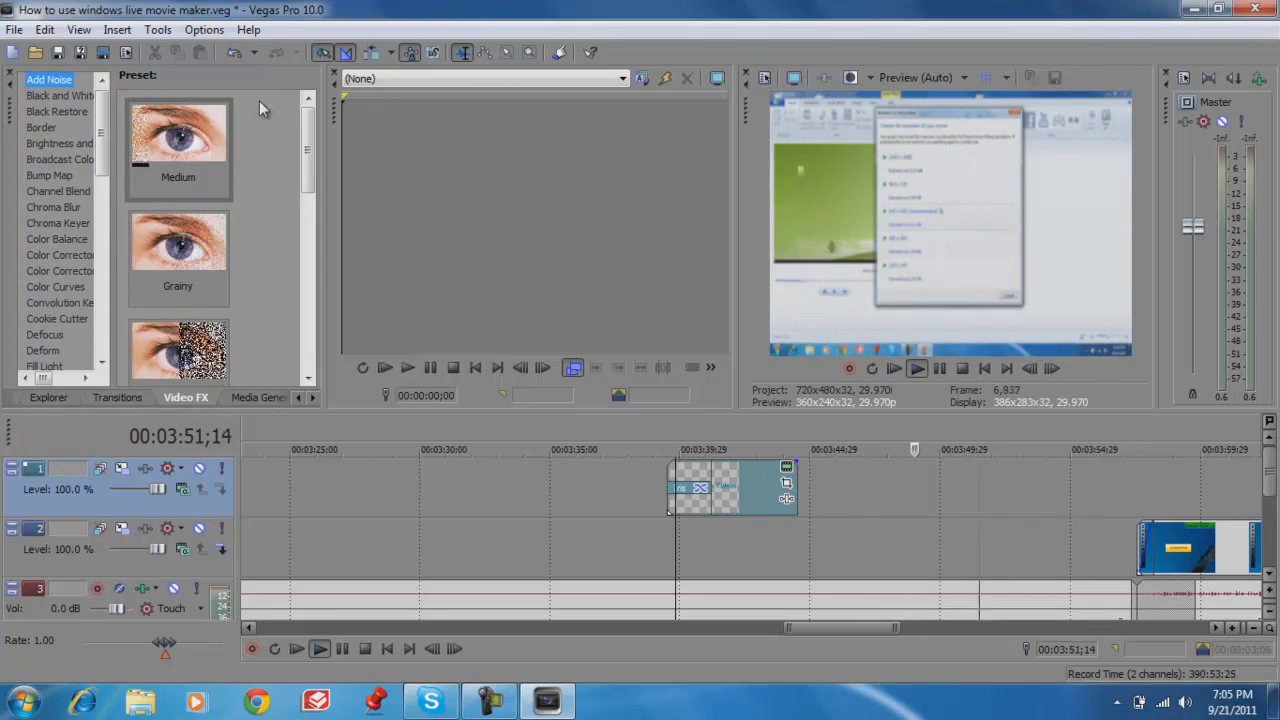
pyautogui.click(338, 652)
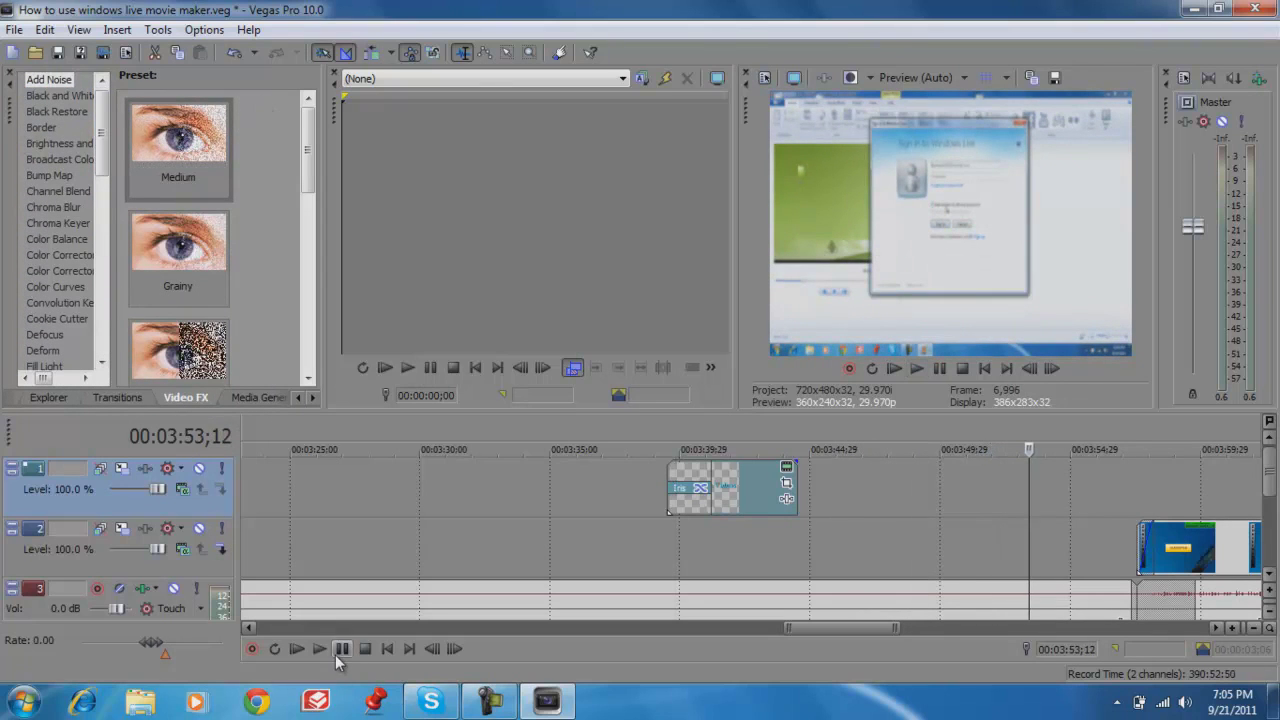
pyautogui.click(678, 546)
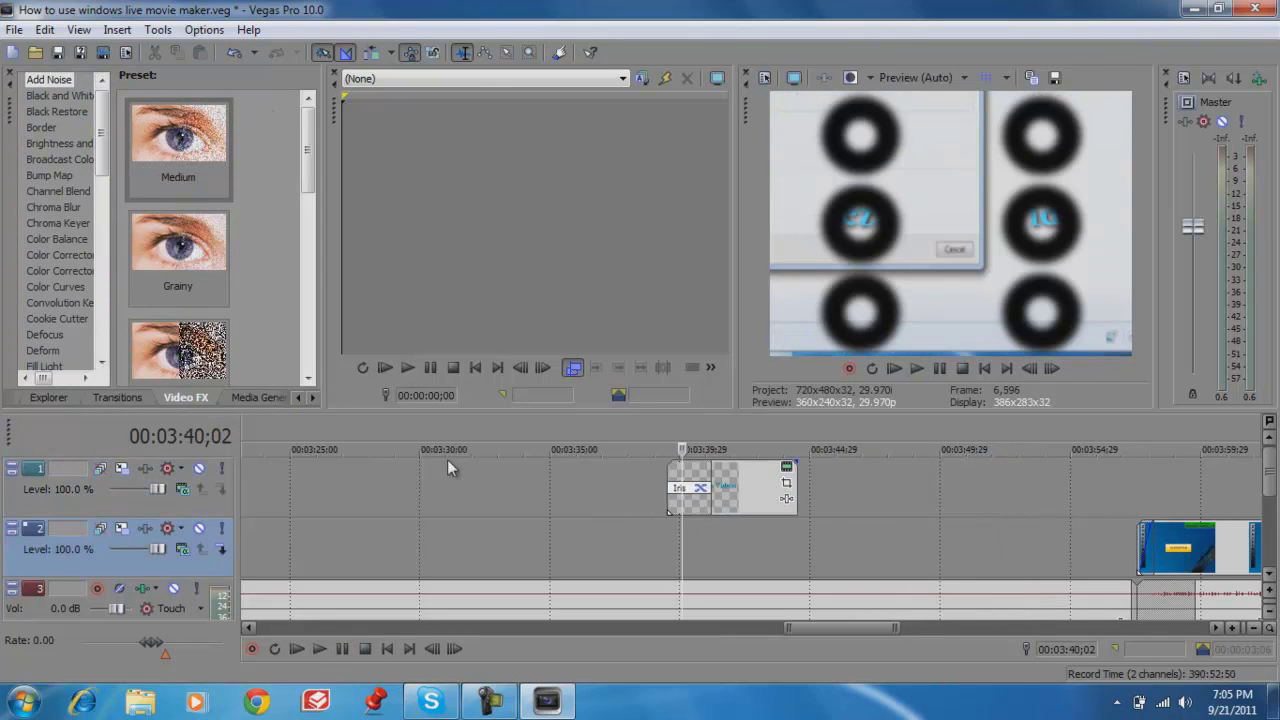
# - Browse the media generators and their presets, from Color Gradient and Credit Roll through Test Pattern and Text to the legacy text plug-ins
pyautogui.click(243, 397)
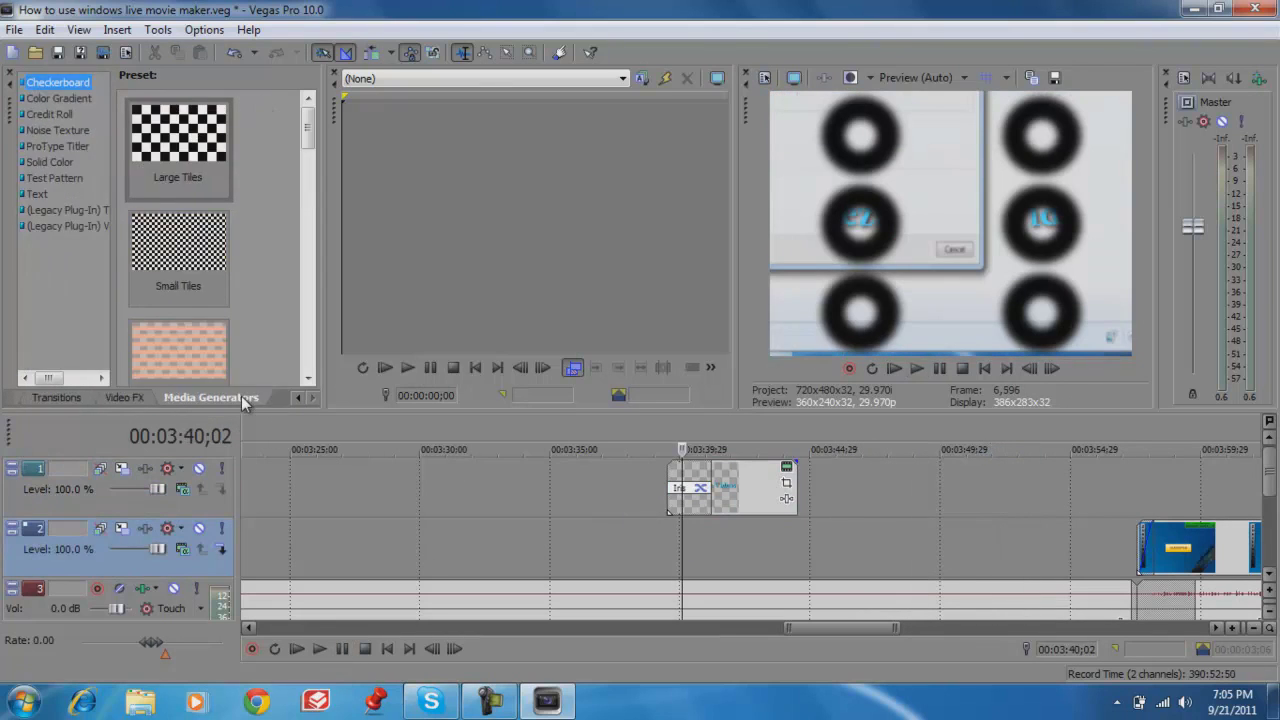
pyautogui.click(65, 102)
pyautogui.click(73, 116)
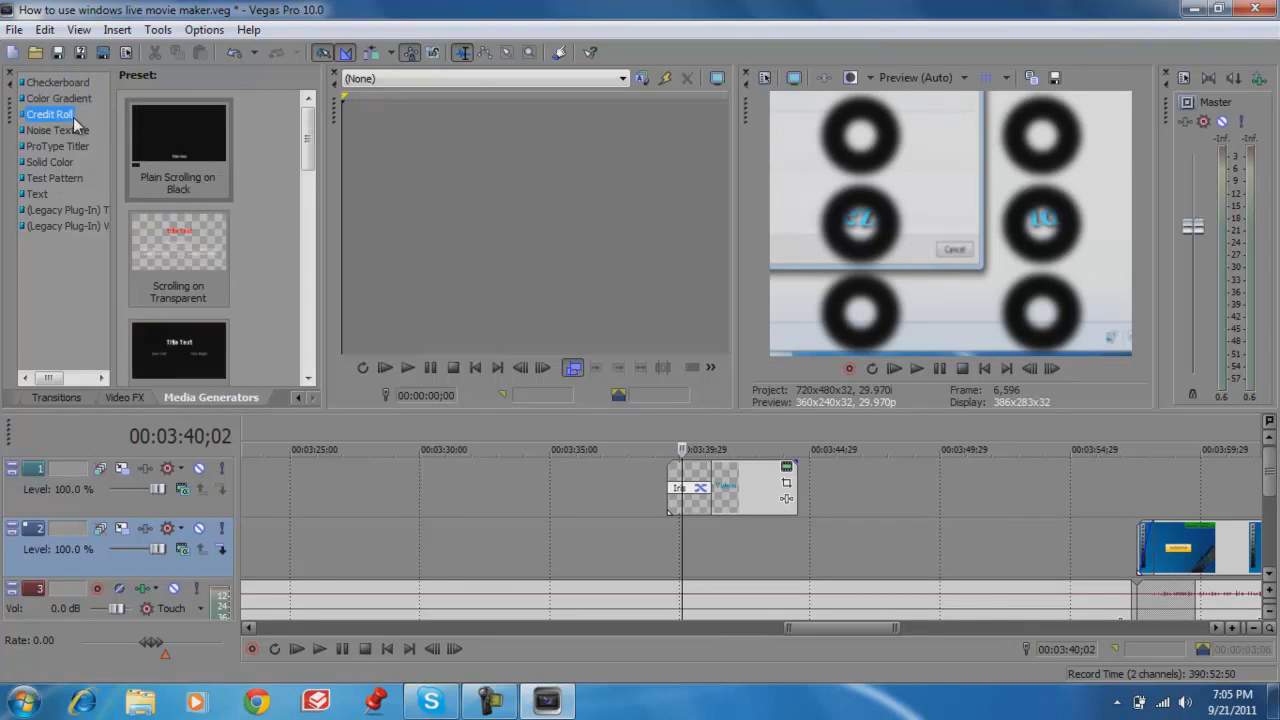
pyautogui.click(70, 132)
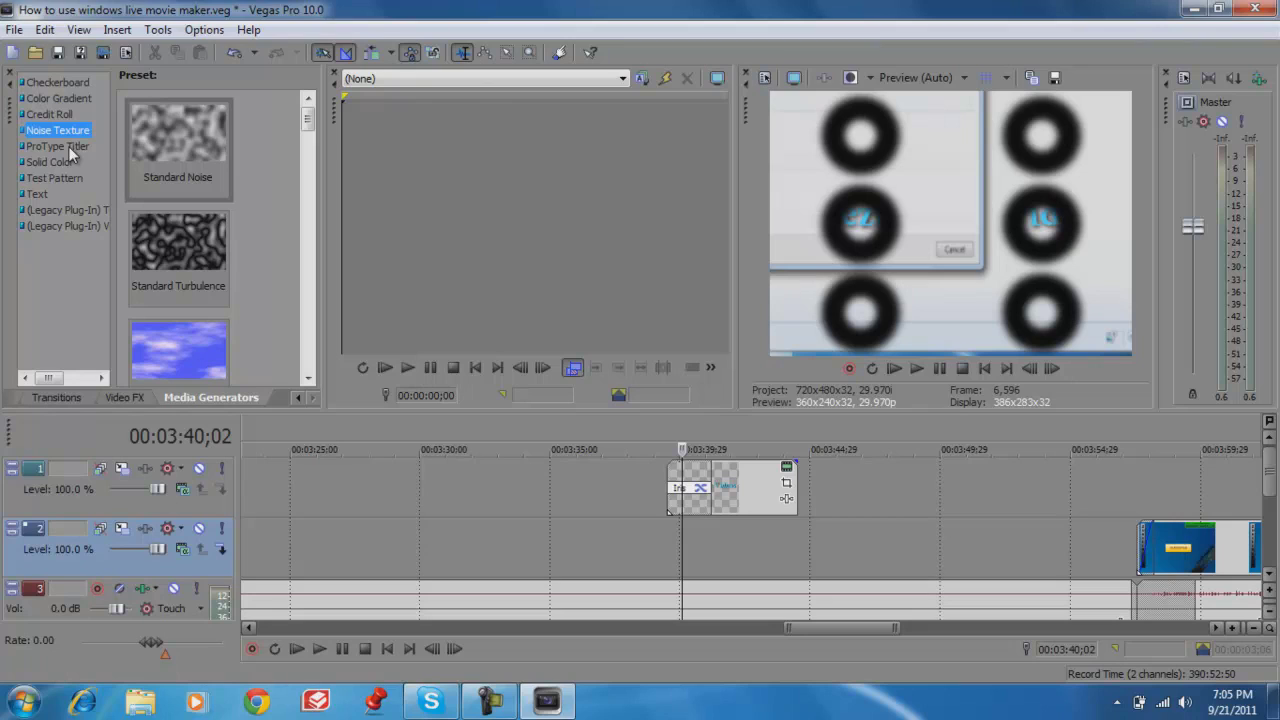
pyautogui.click(52, 148)
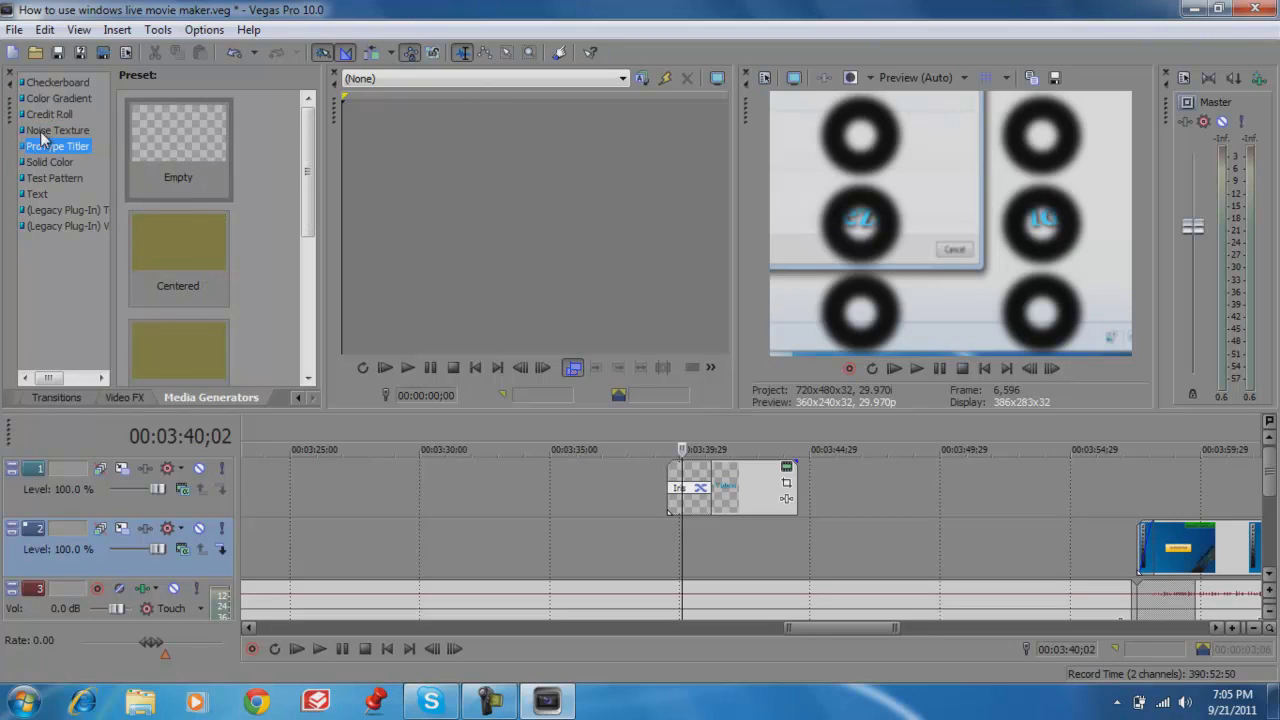
pyautogui.click(54, 162)
pyautogui.click(46, 180)
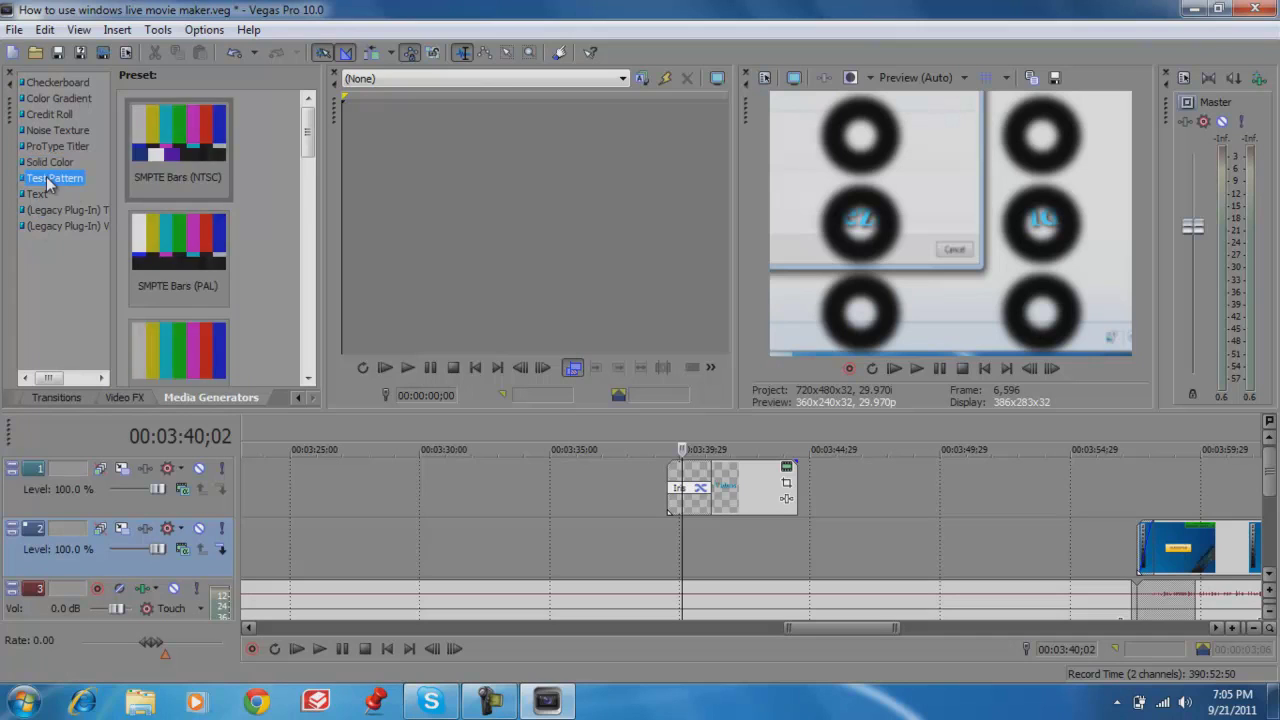
pyautogui.click(38, 194)
pyautogui.moveTo(308, 115); pyautogui.dragTo(333, 208)
pyautogui.moveTo(337, 137); pyautogui.dragTo(429, 55)
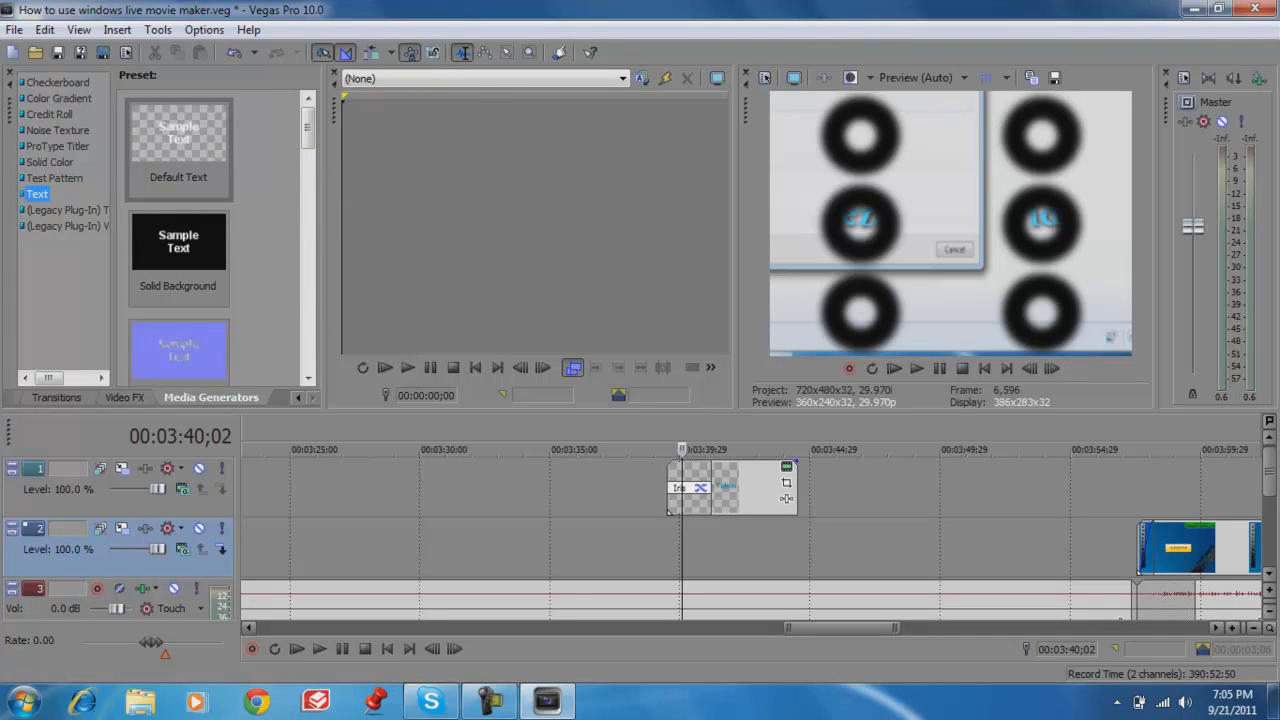
pyautogui.click(50, 227)
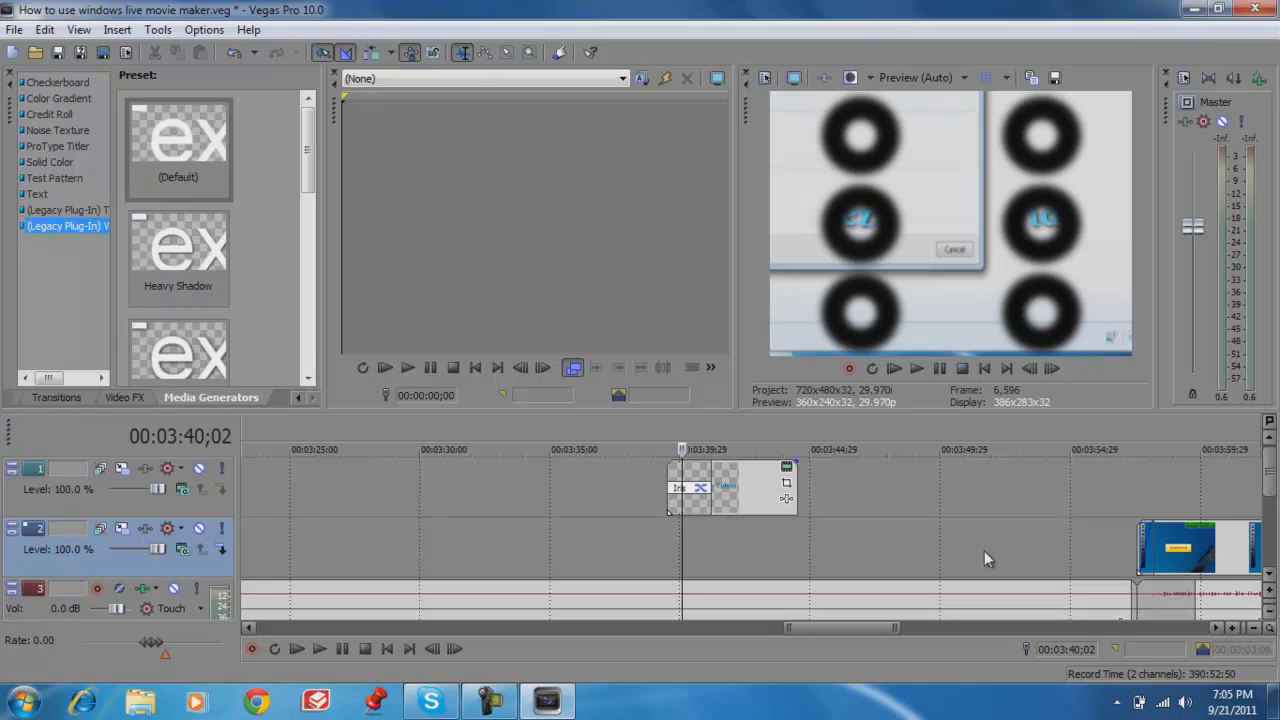
# - View the generator plug-ins offered for inserting generated media on track 1 and cancel without adding one
pyautogui.rightClick(916, 492)
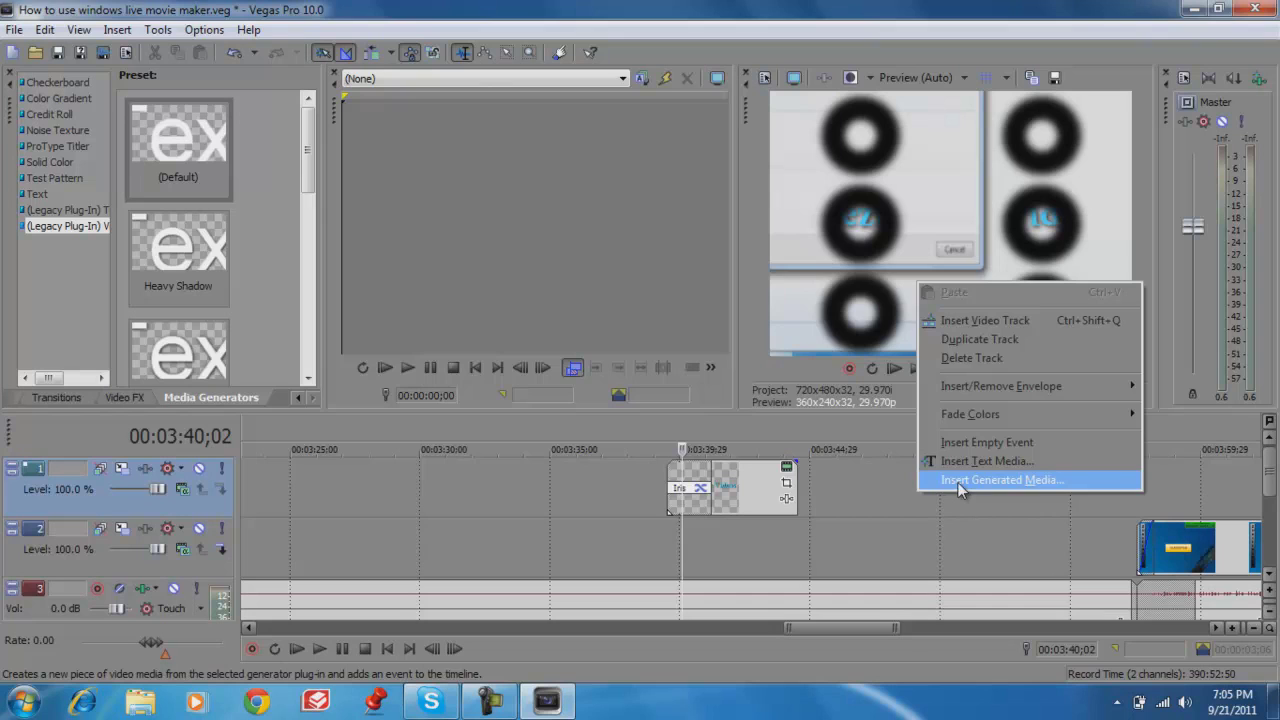
pyautogui.click(1005, 480)
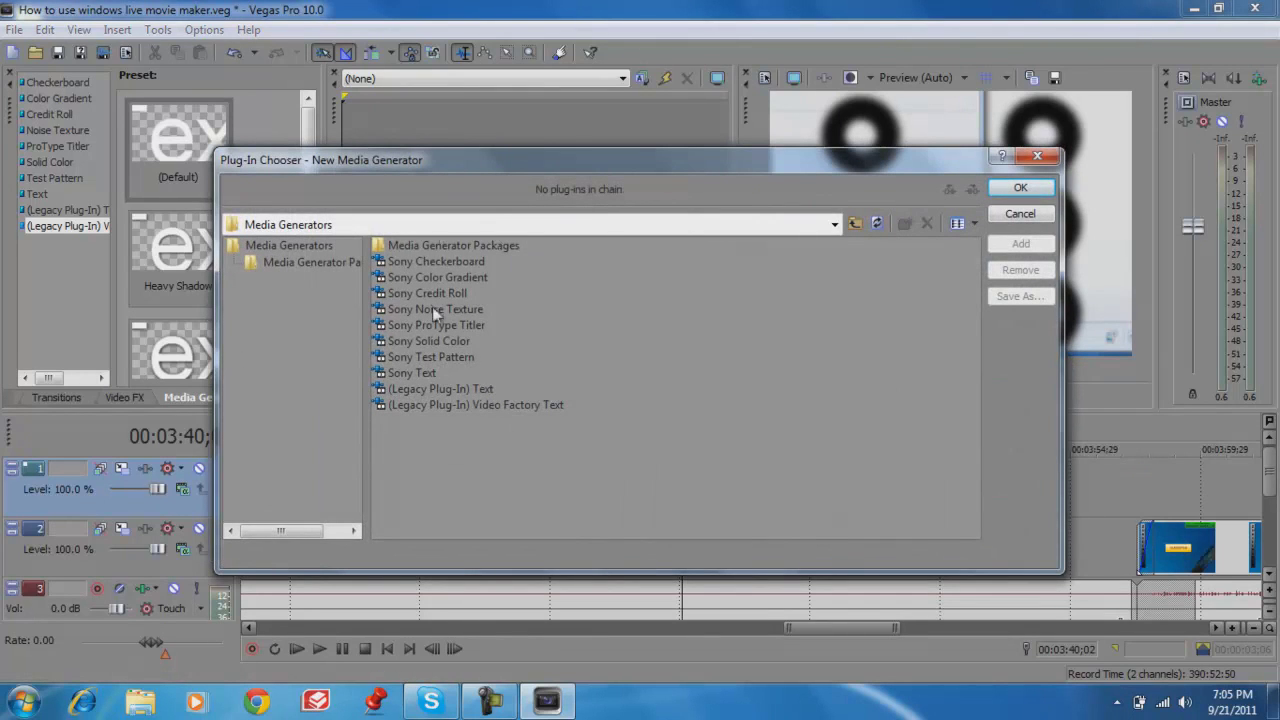
pyautogui.click(1020, 216)
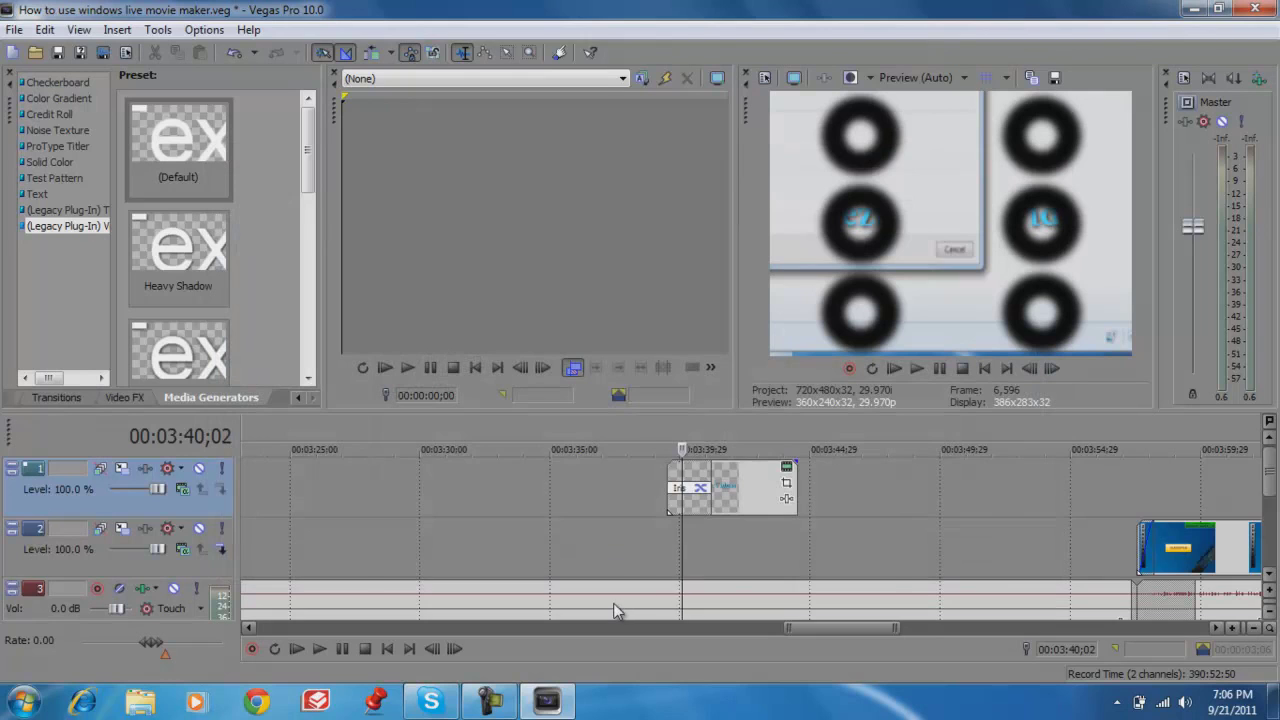
# - Place the cursor at 00:00:24;10 in the first clip and switch track 1's Track Motion compositing mode to 3D Source Alpha
pyautogui.scroll(-10, 613, 603)
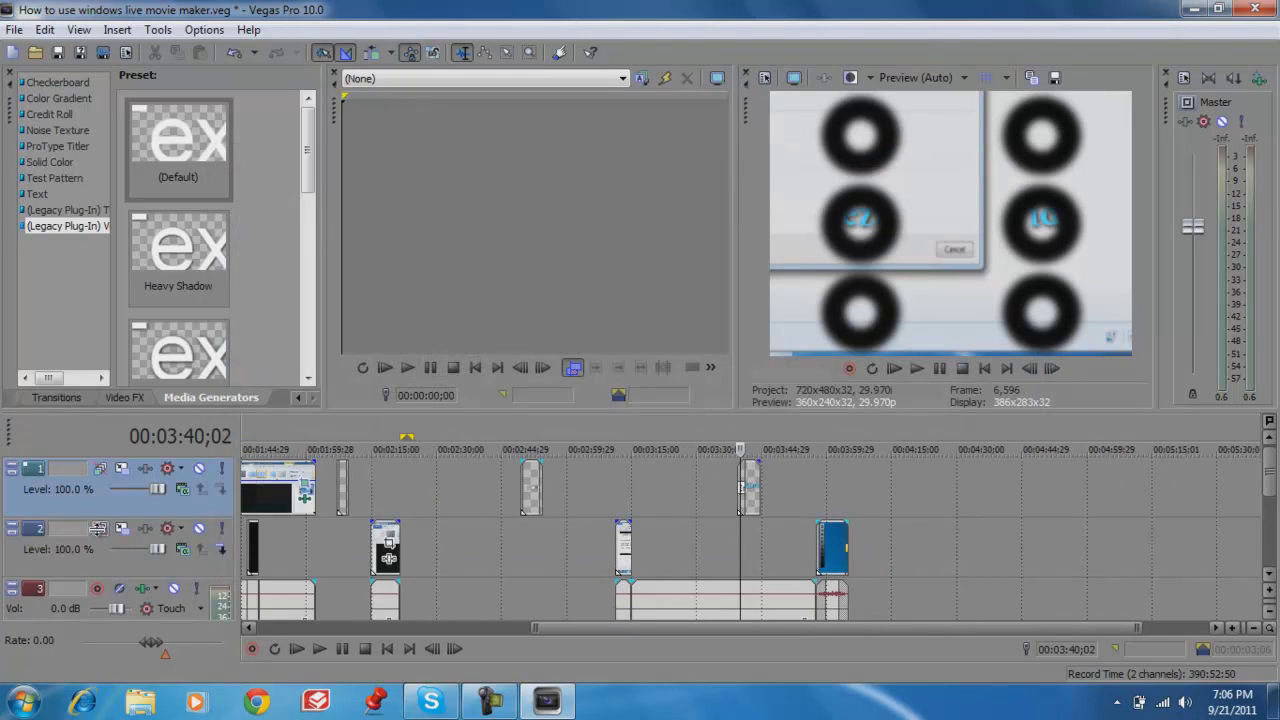
pyautogui.click(738, 532)
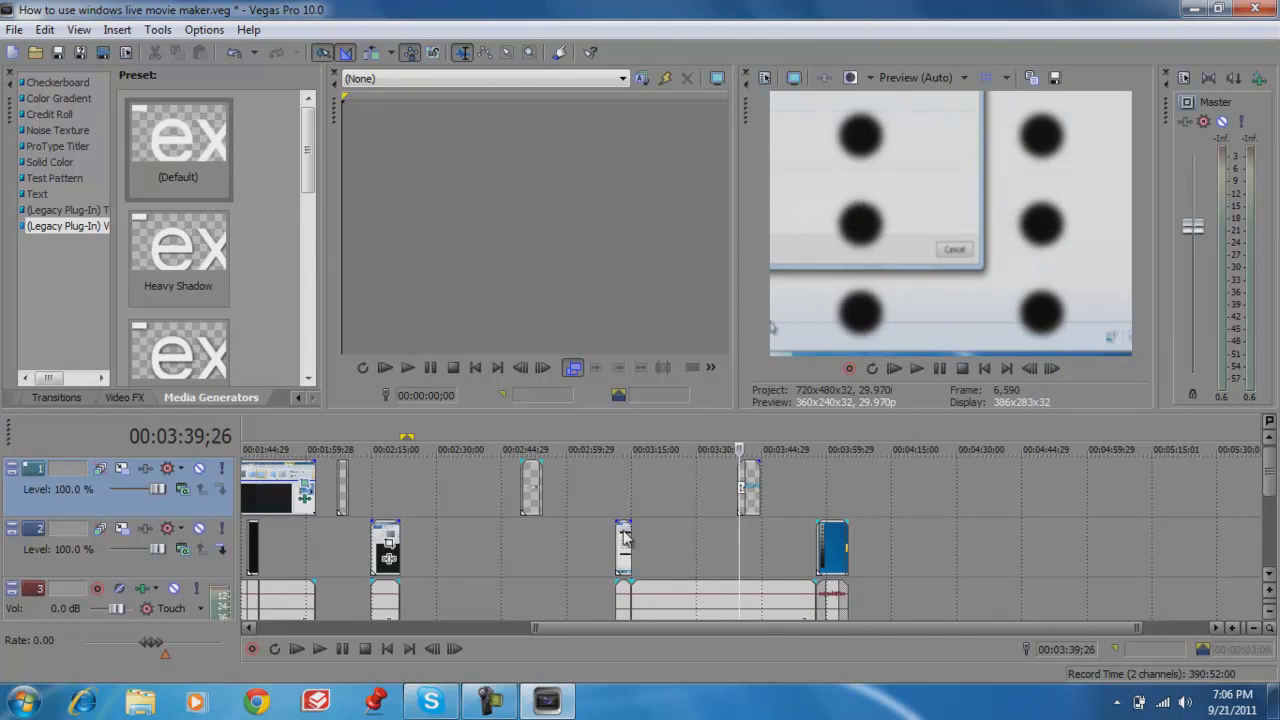
pyautogui.scroll(-3, 827, 533)
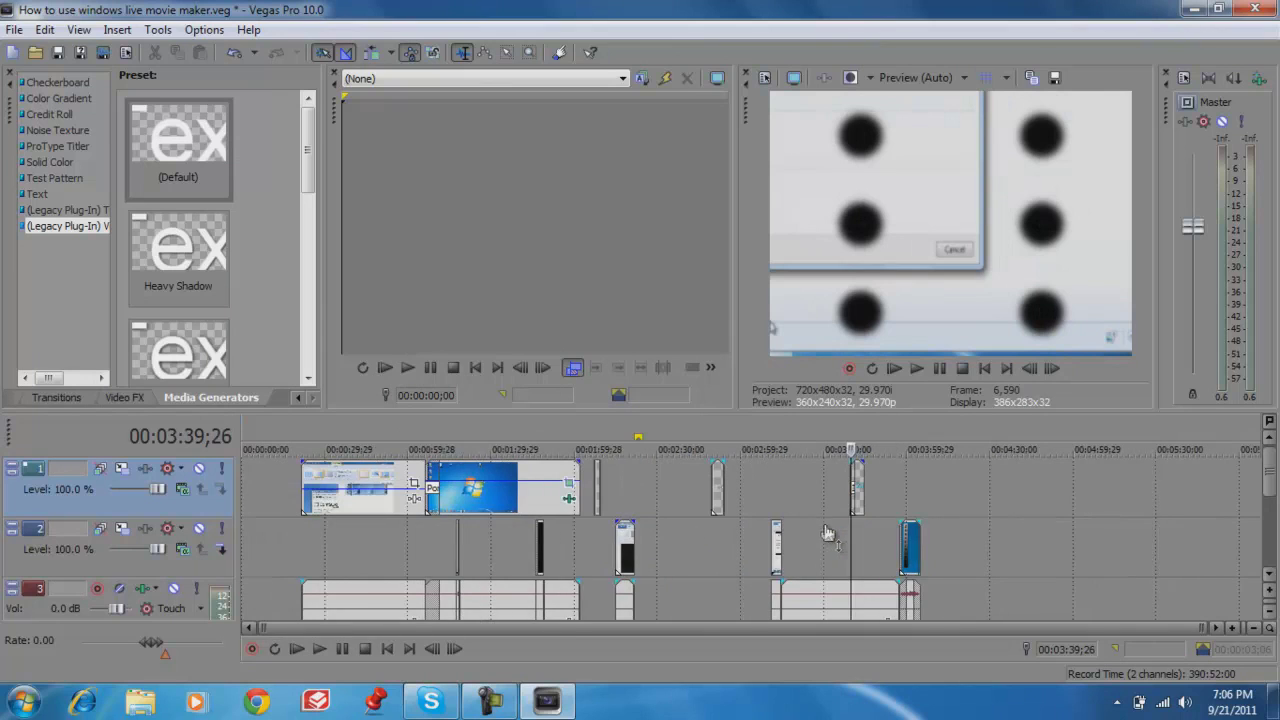
pyautogui.click(310, 575)
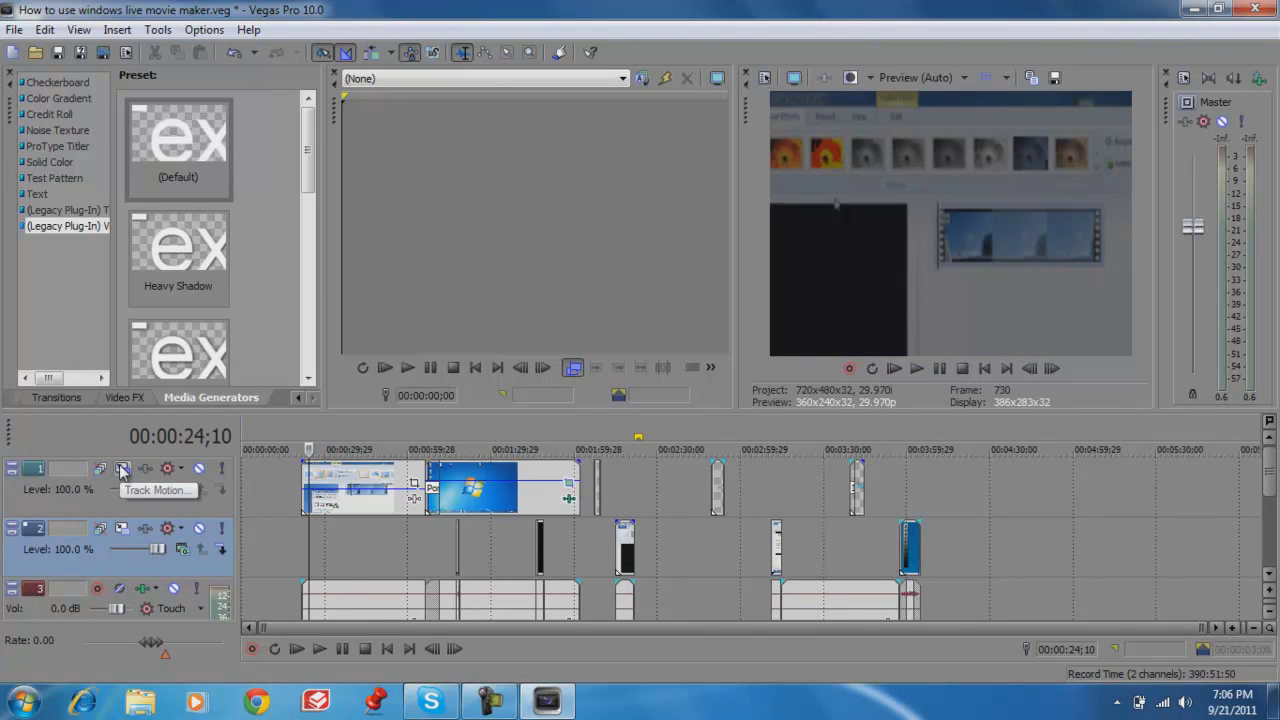
pyautogui.click(119, 470)
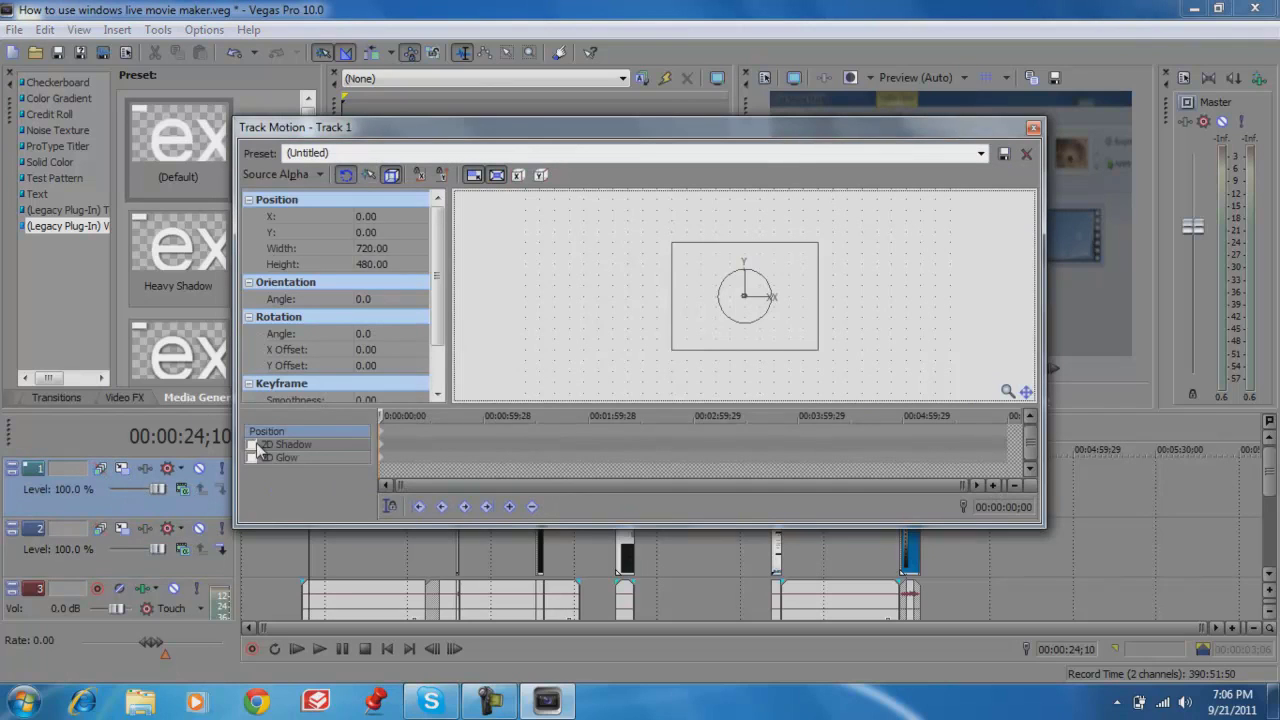
pyautogui.click(307, 176)
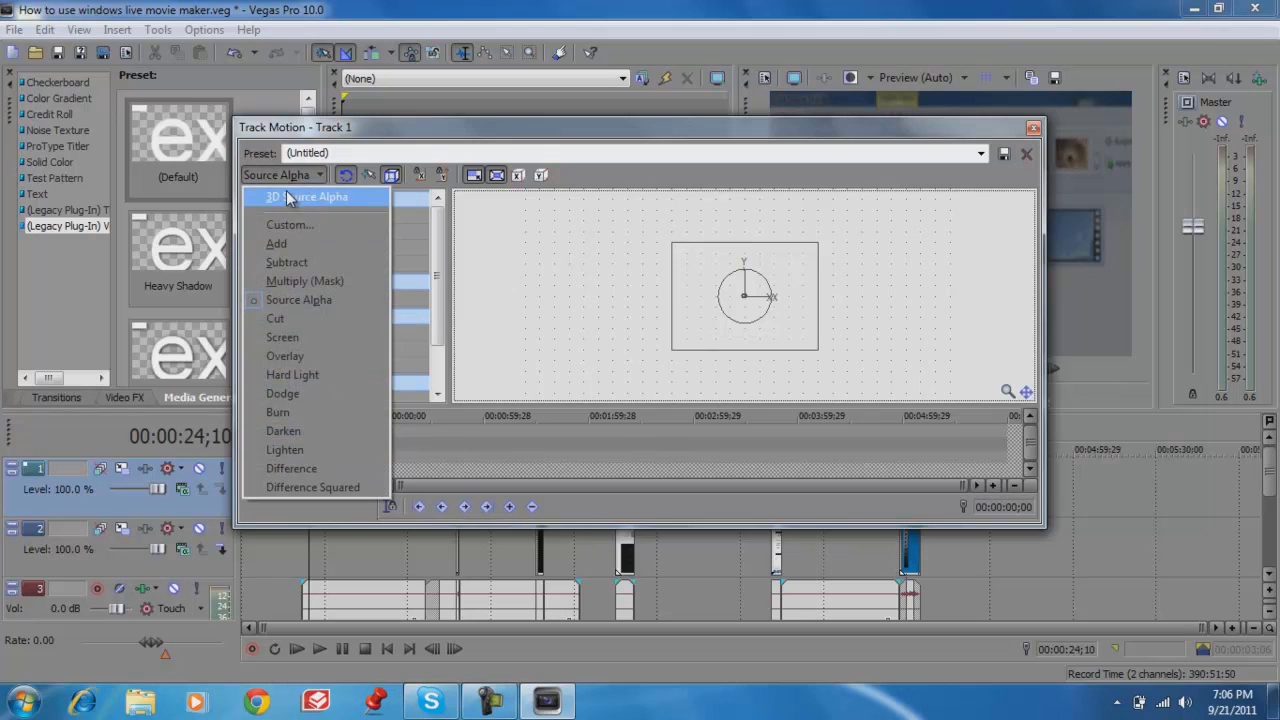
pyautogui.click(300, 196)
# - Scale track 1 down to about 482 by 321 in Track Motion and tilt it to an X orientation of about -19.7
pyautogui.moveTo(646, 146); pyautogui.dragTo(688, 185)
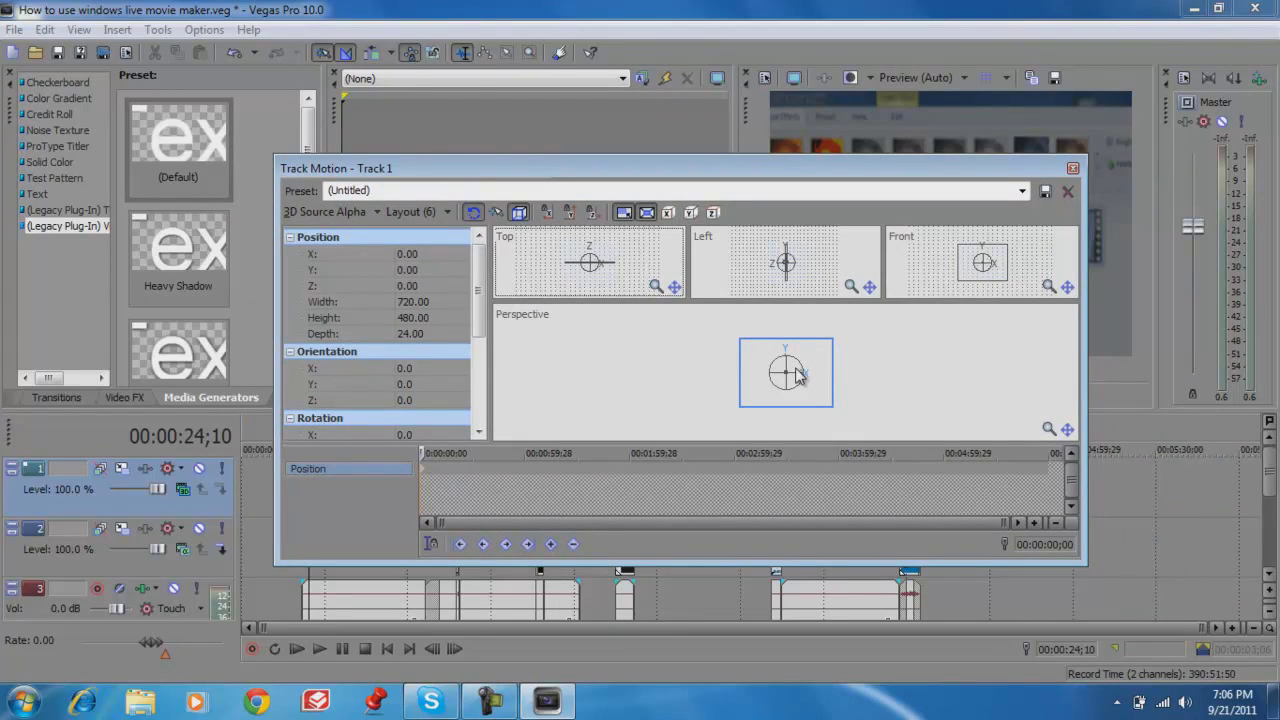
pyautogui.moveTo(833, 345); pyautogui.dragTo(771, 375)
pyautogui.moveTo(767, 178); pyautogui.dragTo(455, 159)
pyautogui.moveTo(466, 349)
pyautogui.mouseDown()
pyautogui.moveTo(467, 376)
pyautogui.moveTo(466, 343)
pyautogui.moveTo(511, 303)
pyautogui.moveTo(497, 360)
pyautogui.moveTo(458, 349)
pyautogui.mouseUp()
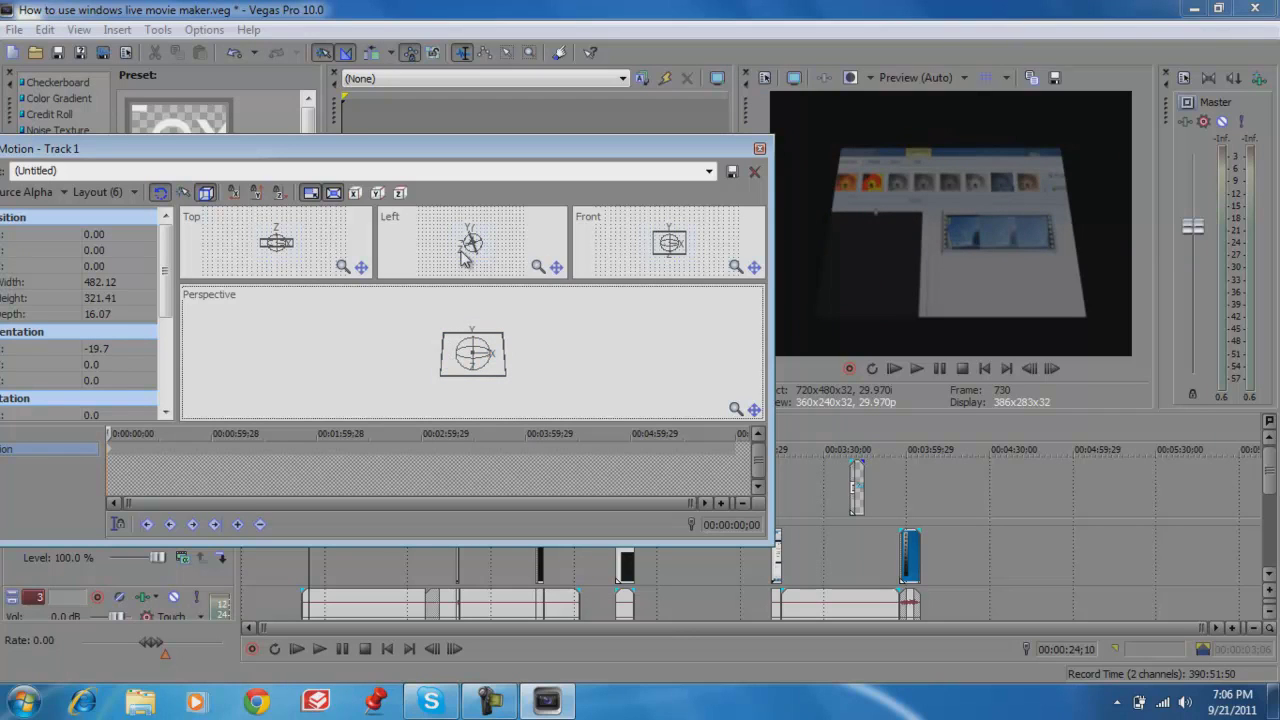
# - Rotate track 1 in 3D to an orientation of about X 89.9, Y 36.0 and Z 15.1
pyautogui.moveTo(470, 244); pyautogui.dragTo(665, 318)
pyautogui.moveTo(668, 246)
pyautogui.mouseDown()
pyautogui.moveTo(662, 262)
pyautogui.moveTo(668, 250)
pyautogui.mouseUp()
pyautogui.moveTo(255, 235); pyautogui.dragTo(250, 263)
pyautogui.moveTo(318, 150); pyautogui.dragTo(378, 207)
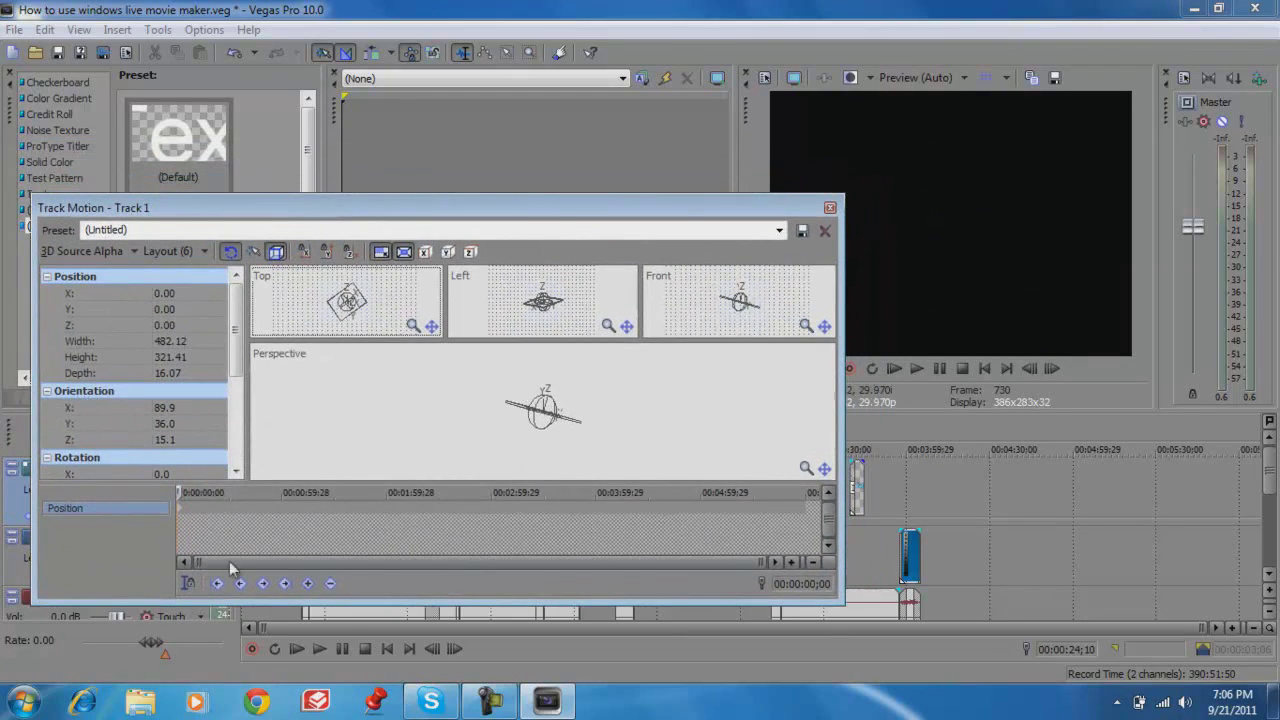
# - Add a Track Motion keyframe at 00:02:15;06 with track 1 oriented to about X 58.8, Y 14.8 and Z 4.7
pyautogui.moveTo(172, 512); pyautogui.dragTo(412, 556)
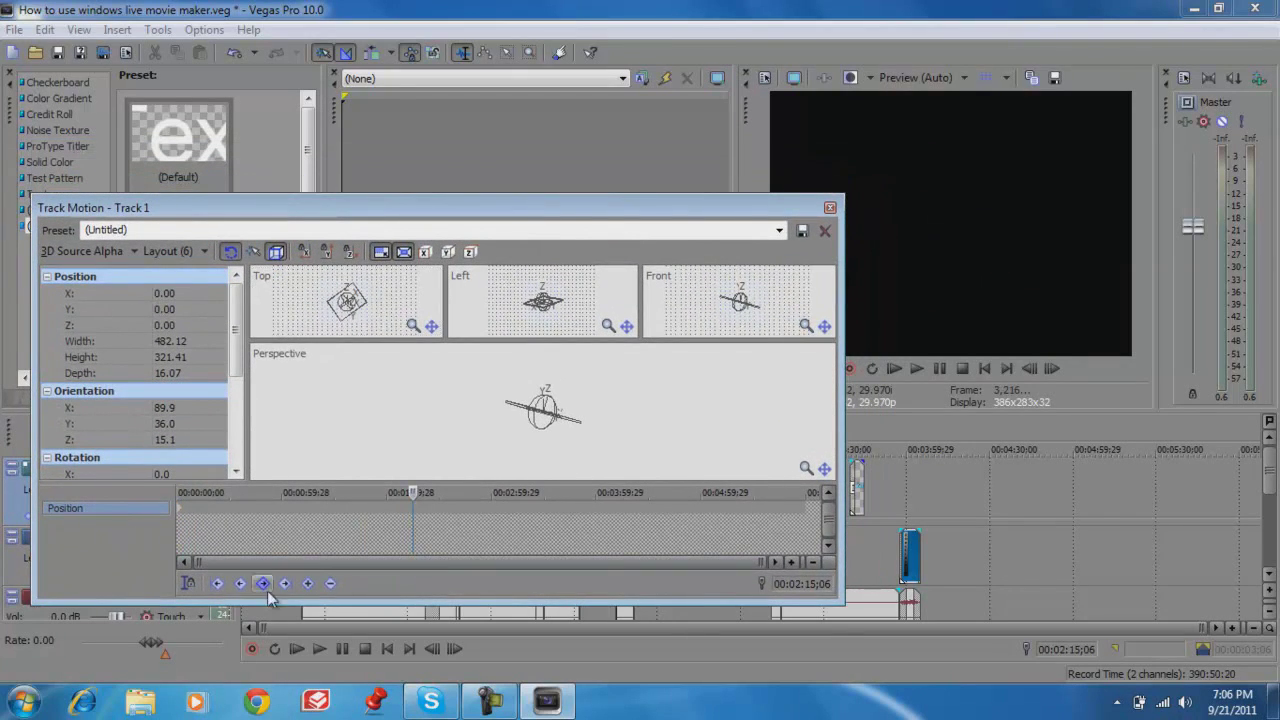
pyautogui.moveTo(480, 304); pyautogui.dragTo(450, 338)
pyautogui.moveTo(540, 300); pyautogui.dragTo(484, 484)
pyautogui.moveTo(528, 442); pyautogui.dragTo(555, 456)
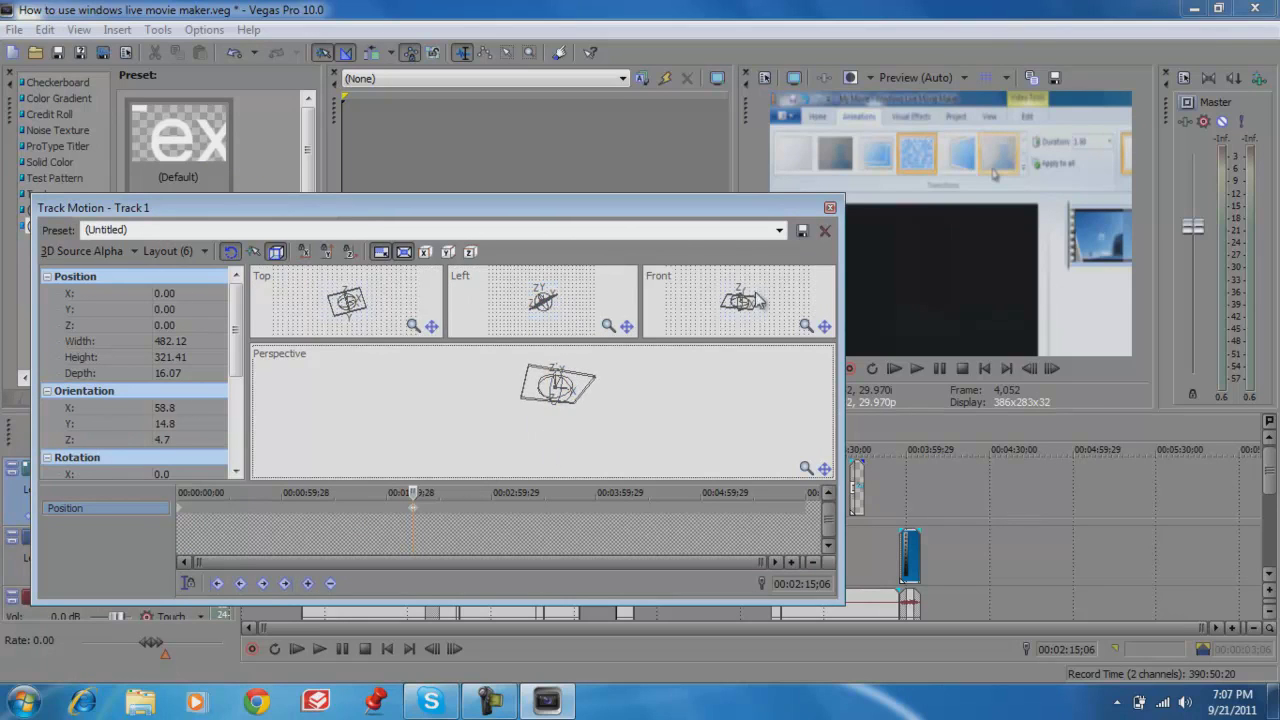